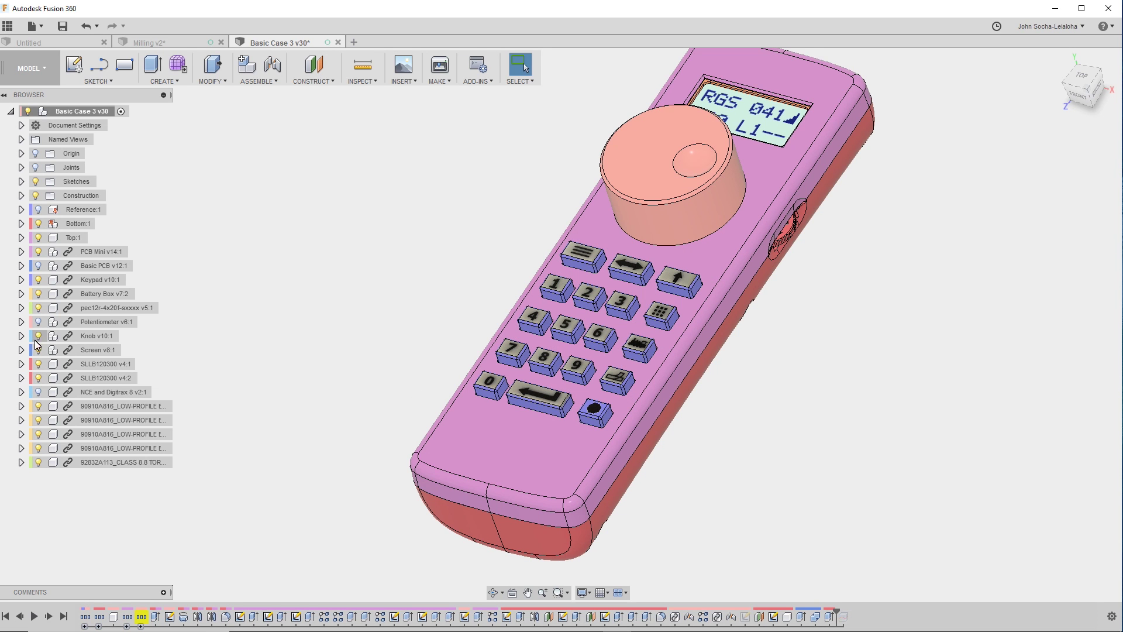
Hide and re-show the Keypad to check the holes beneath, then activate Top:1.
click(38, 280)
scroll(571, 200, up, 3)
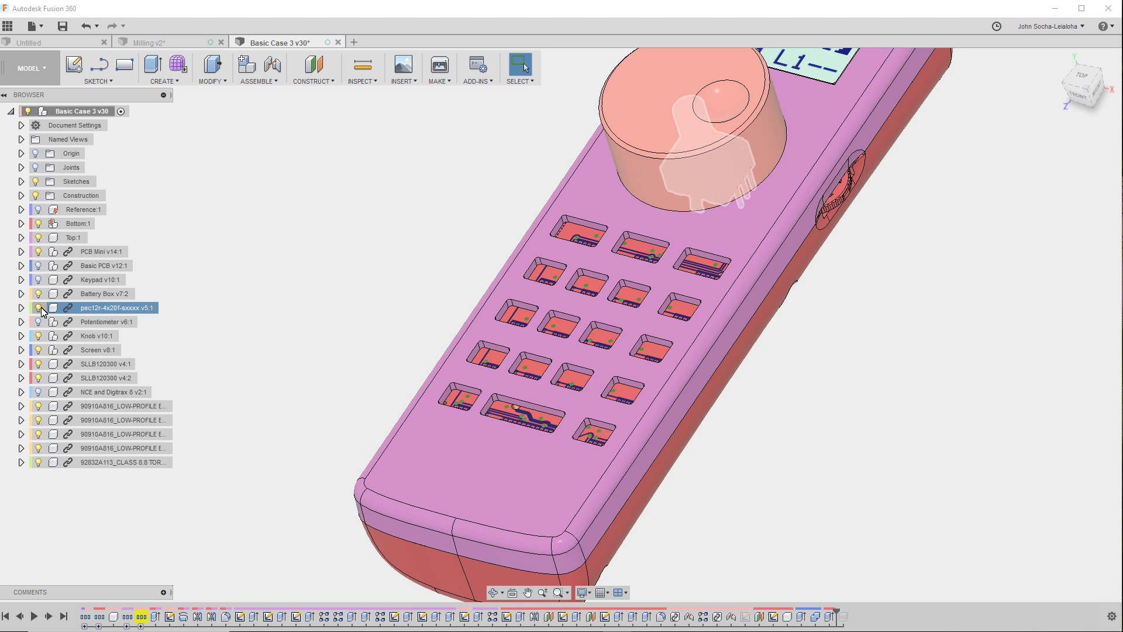
click(38, 280)
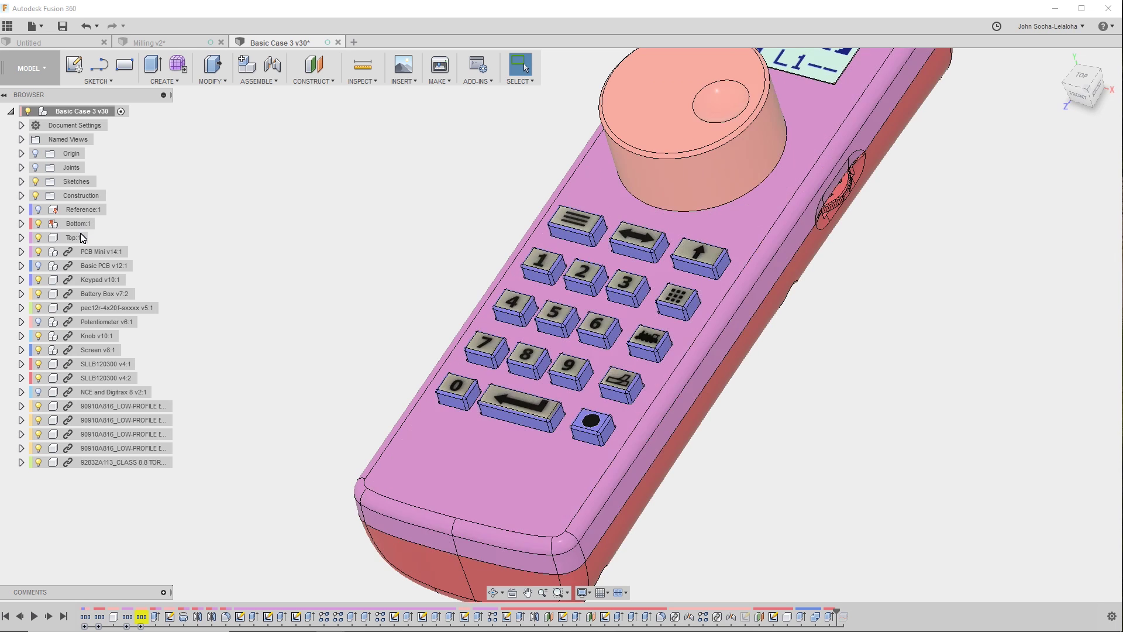
click(93, 238)
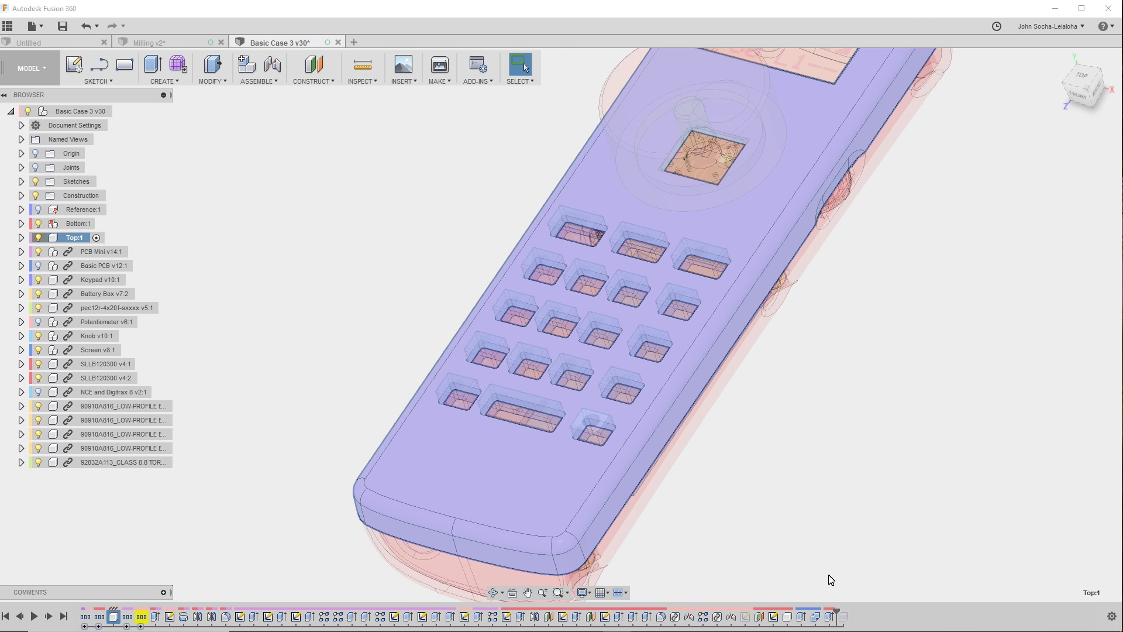
Roll the timeline back to just after Sketch9 and edit Sketch9.
click(325, 618)
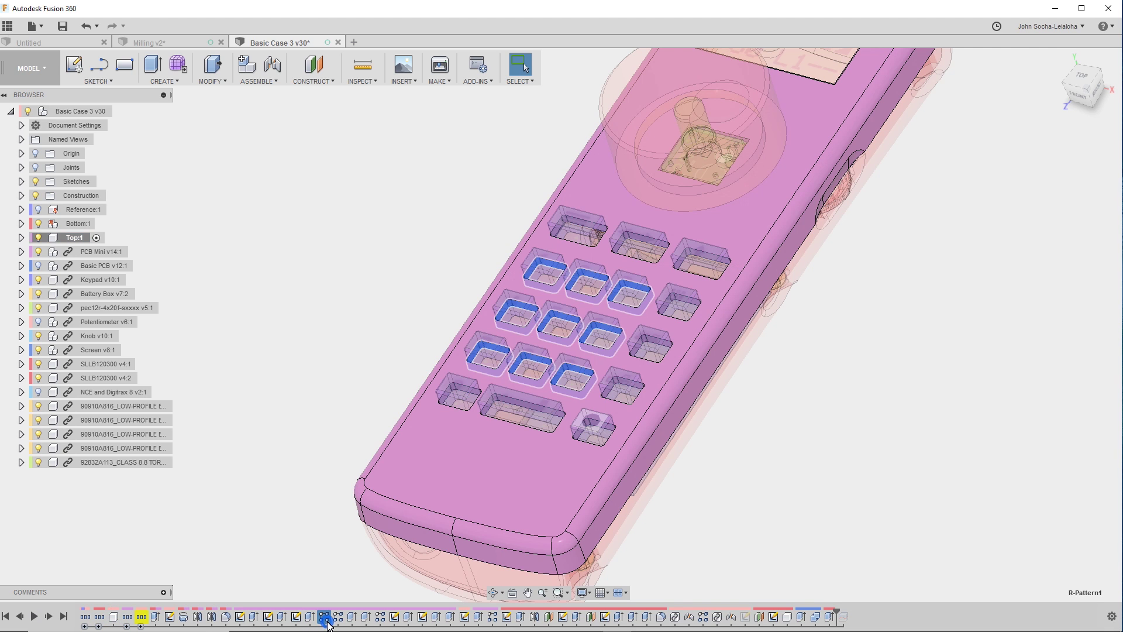
click(297, 617)
drag(840, 617, 302, 617)
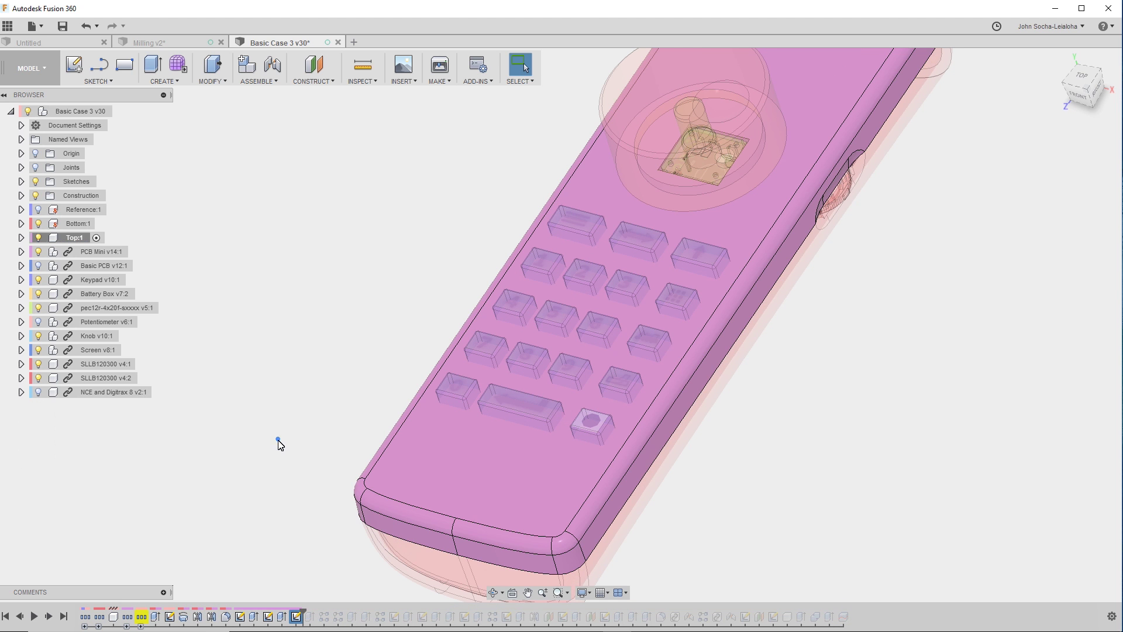
right_click(295, 617)
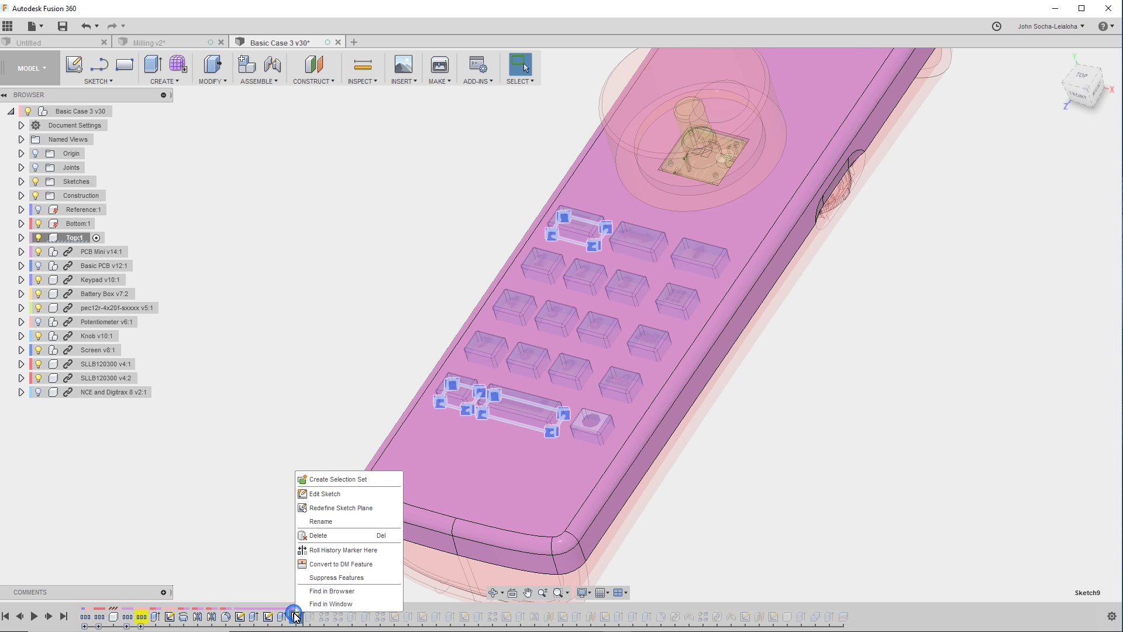
click(341, 494)
Zoom onto the 0 key and select its top dashed line and top-left corner arc.
scroll(328, 263, down, 2)
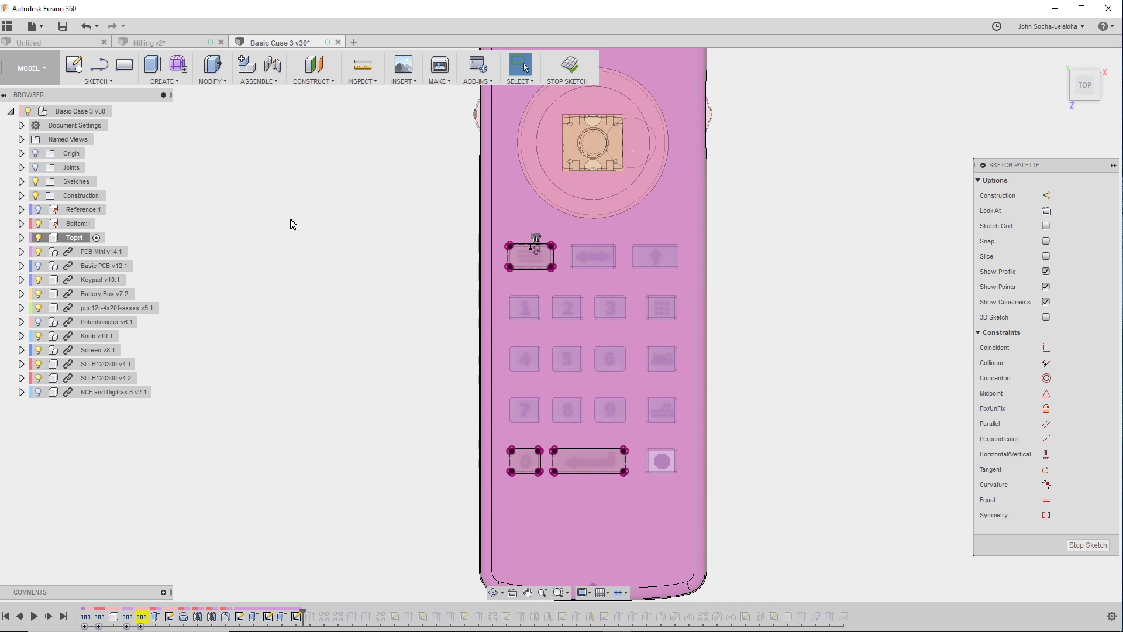
scroll(522, 481, up, 2)
scroll(475, 129, up, 3)
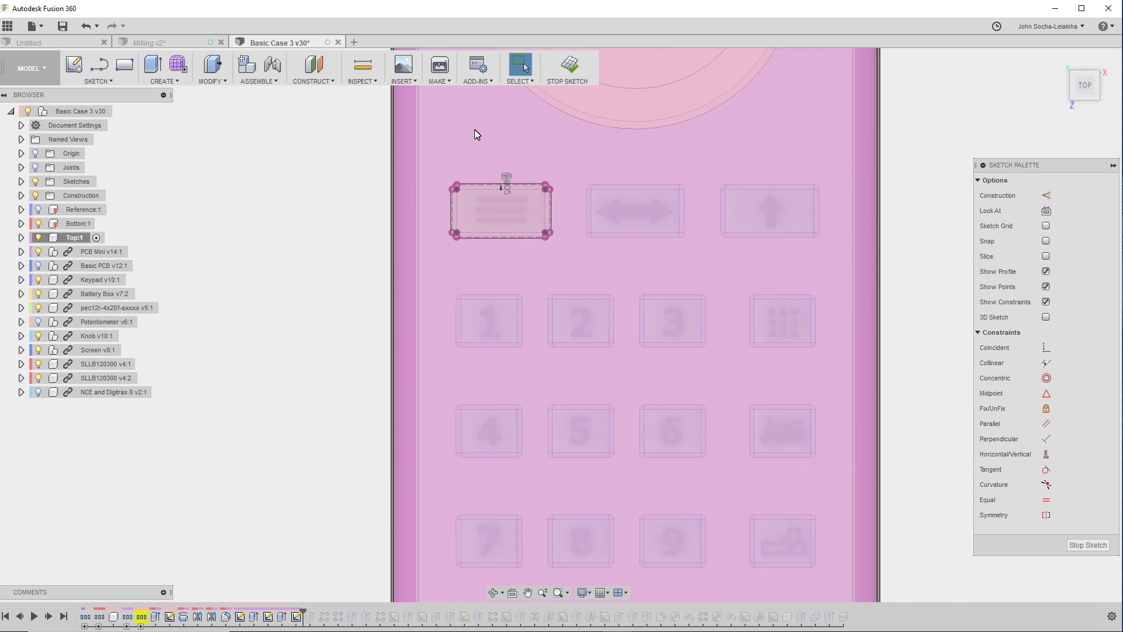
scroll(526, 204, up, 2)
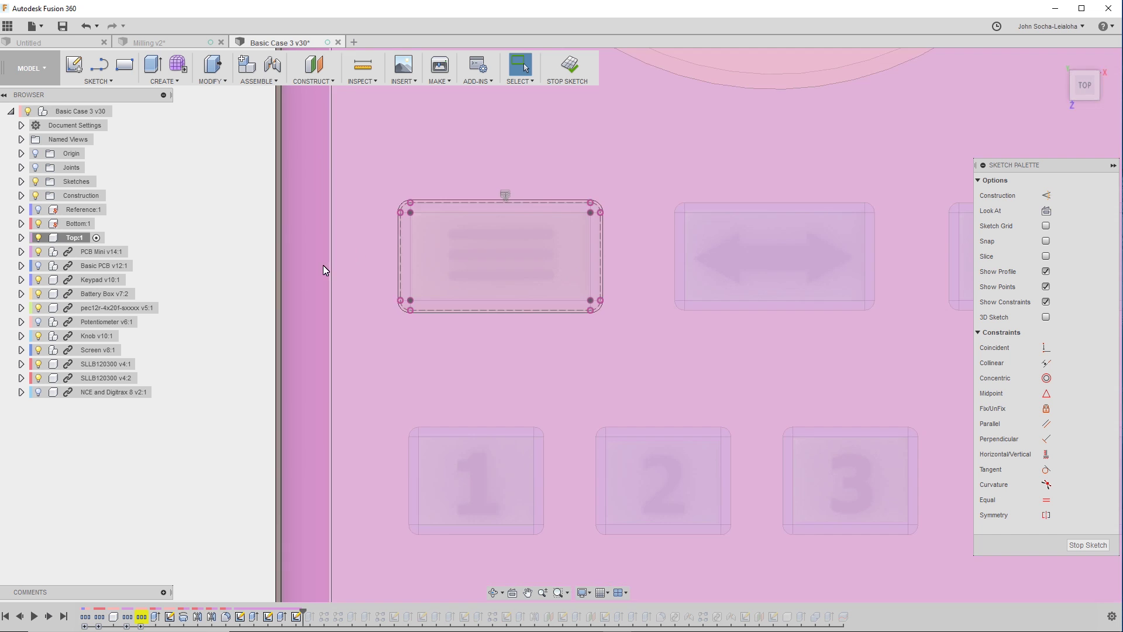
scroll(462, 193, down, 3)
scroll(463, 179, down, 1)
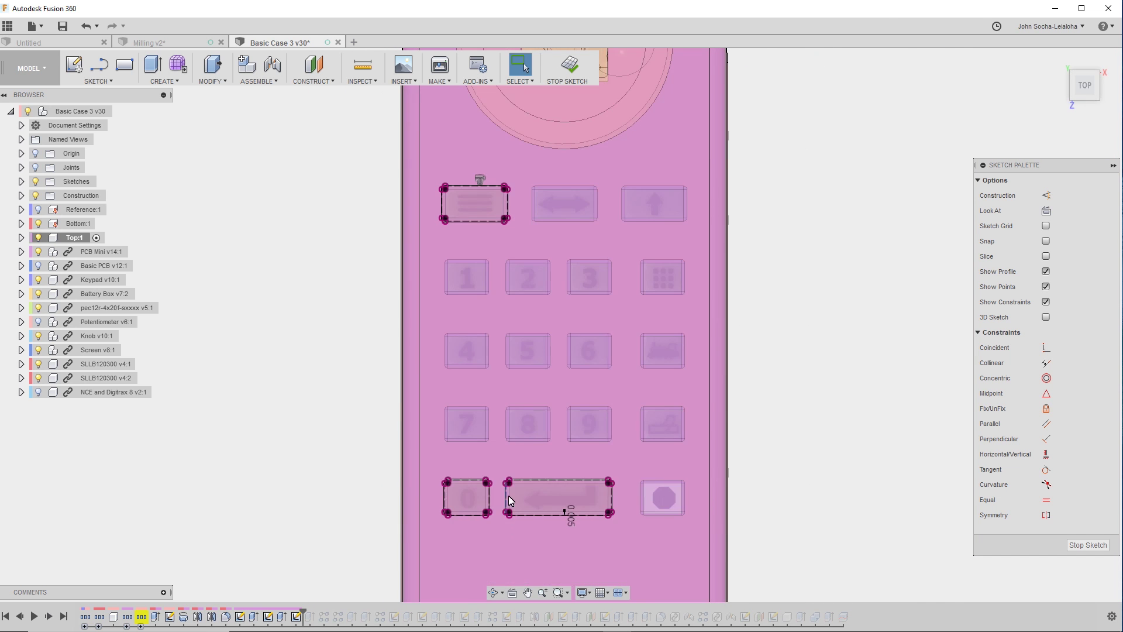
scroll(573, 522, up, 1)
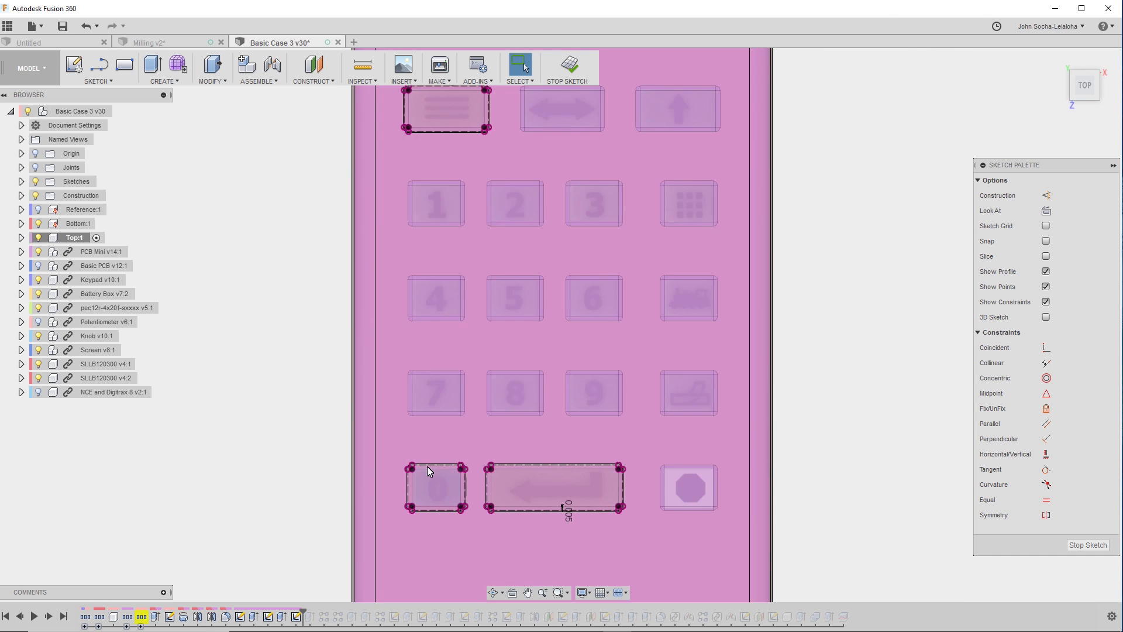
scroll(438, 474, up, 5)
scroll(469, 440, up, 1)
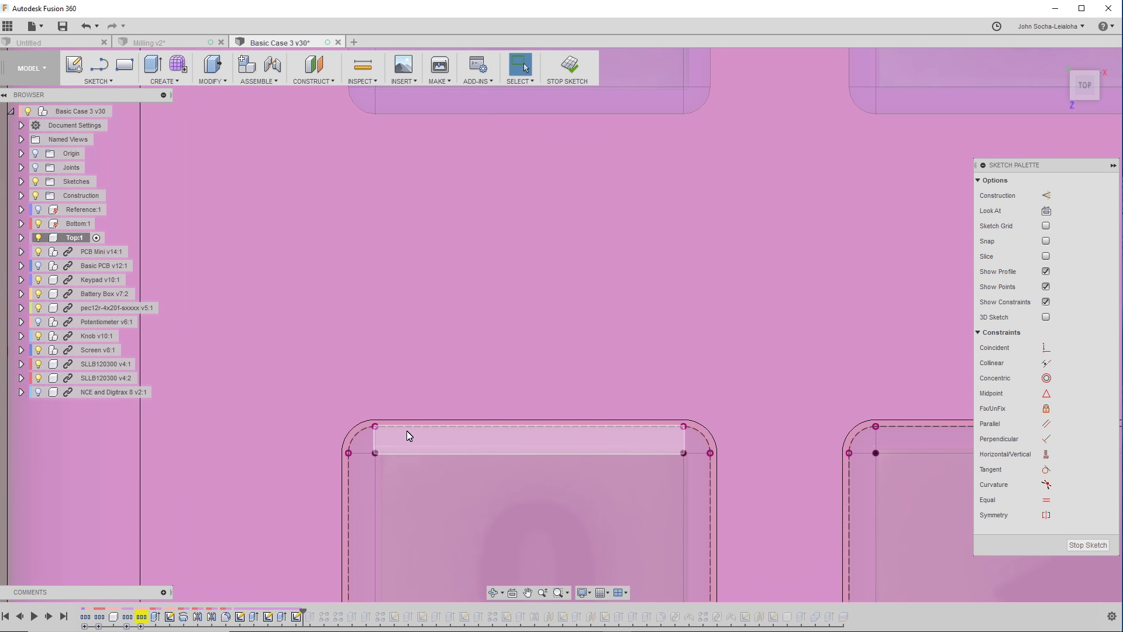
click(409, 427)
key(Escape)
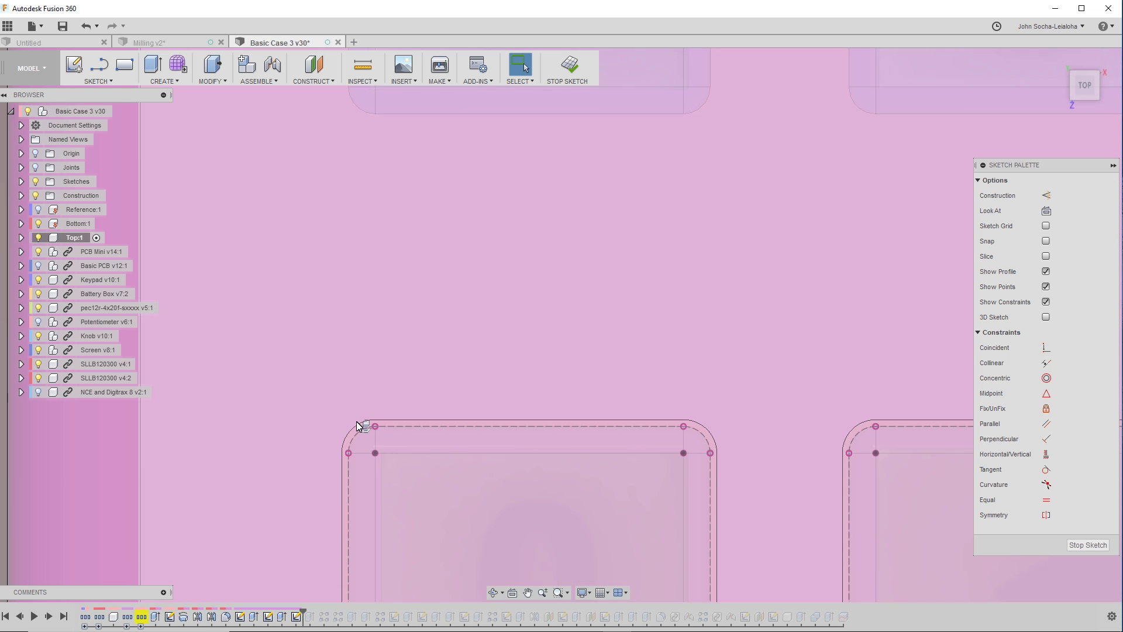
click(358, 425)
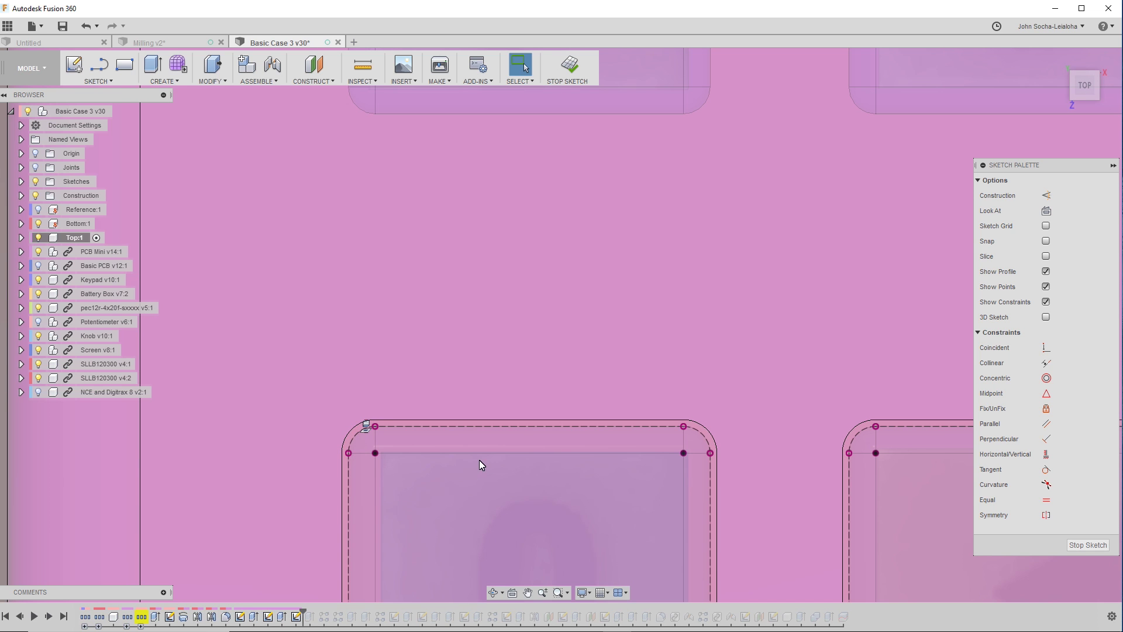
scroll(477, 454, down, 4)
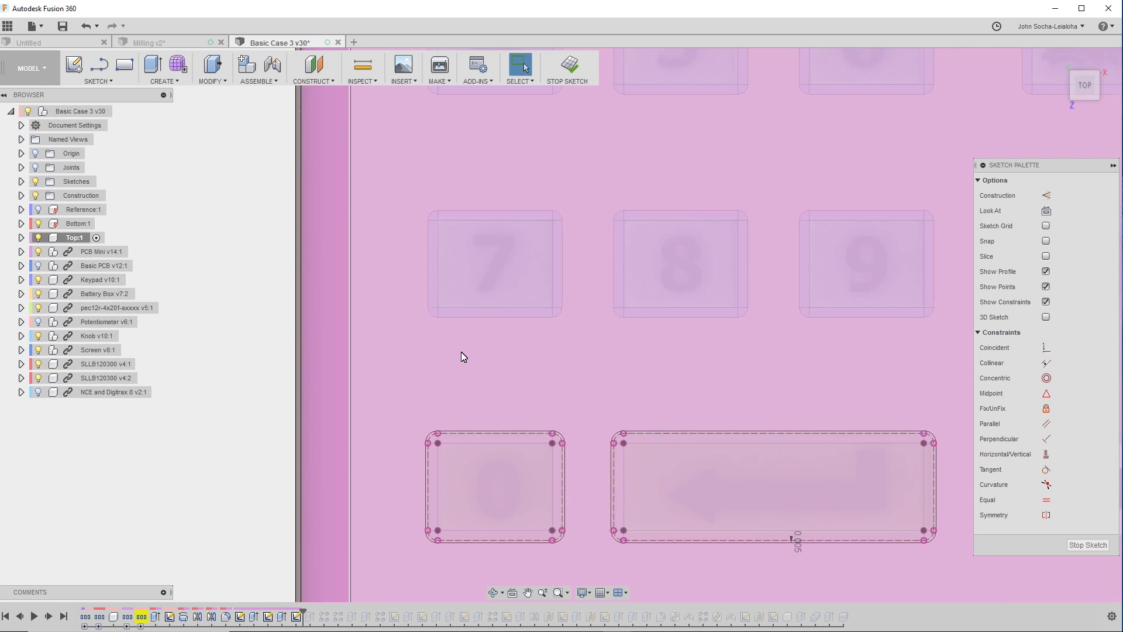
scroll(462, 356, down, 2)
scroll(499, 458, up, 5)
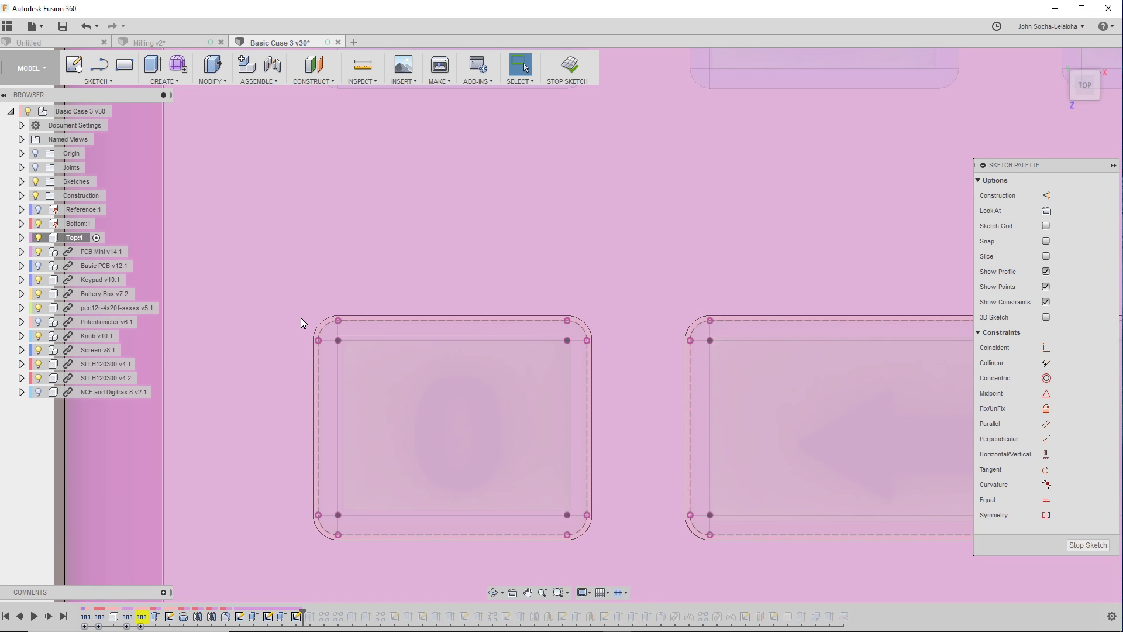
Box-select the 0 key's outline geometry, undoing an accidental edge delete and radius change.
drag(300, 319, 589, 384)
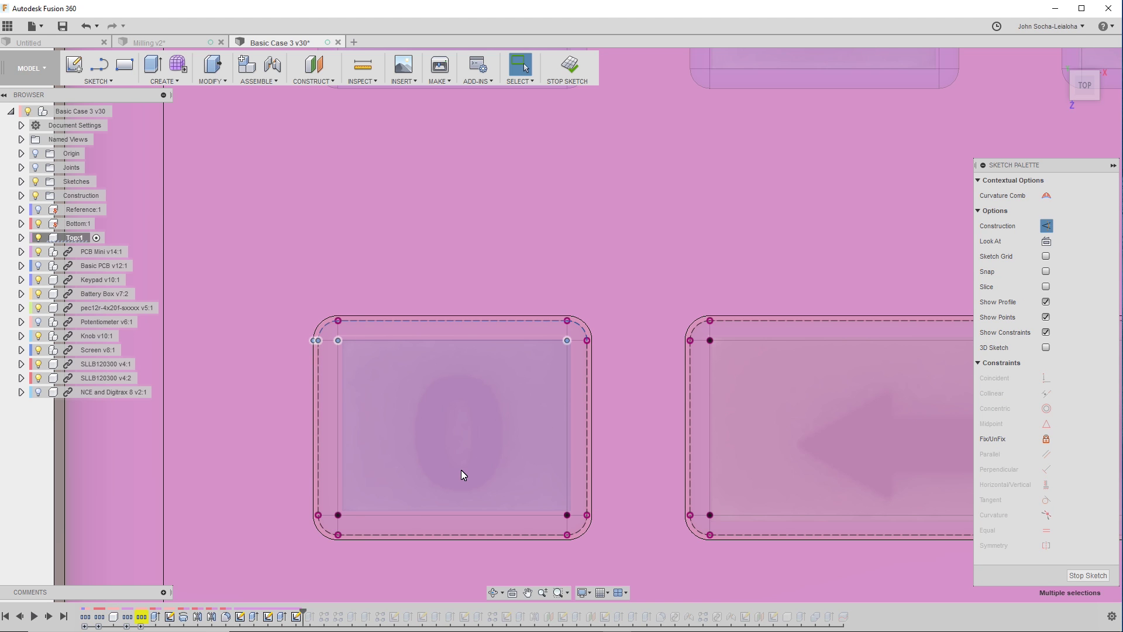
key(Escape)
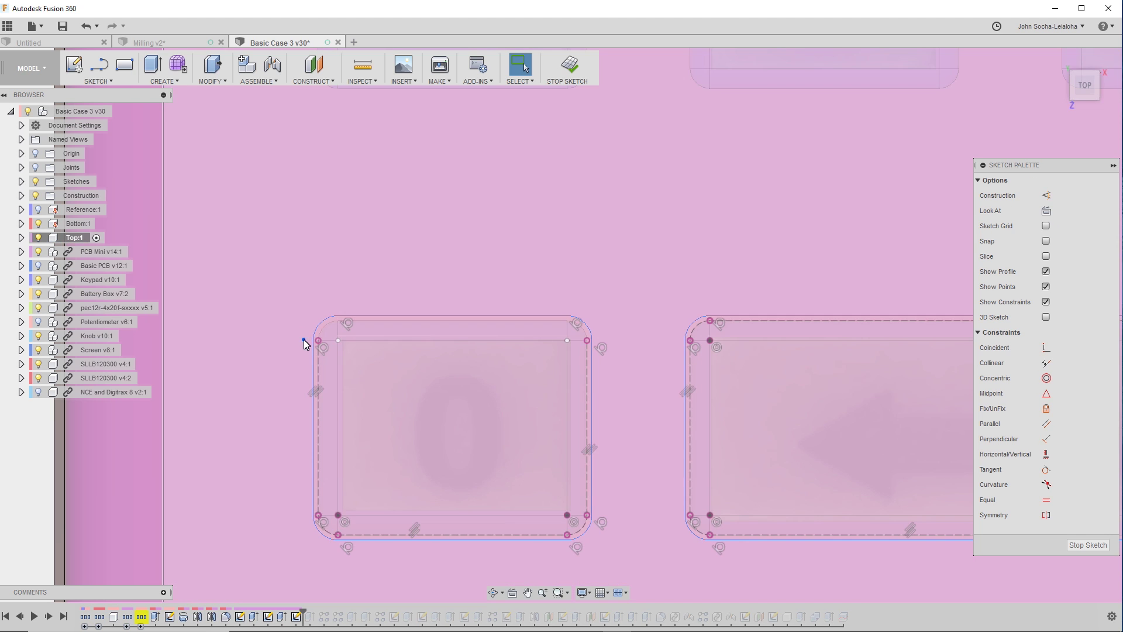
drag(304, 339, 369, 538)
key(Delete)
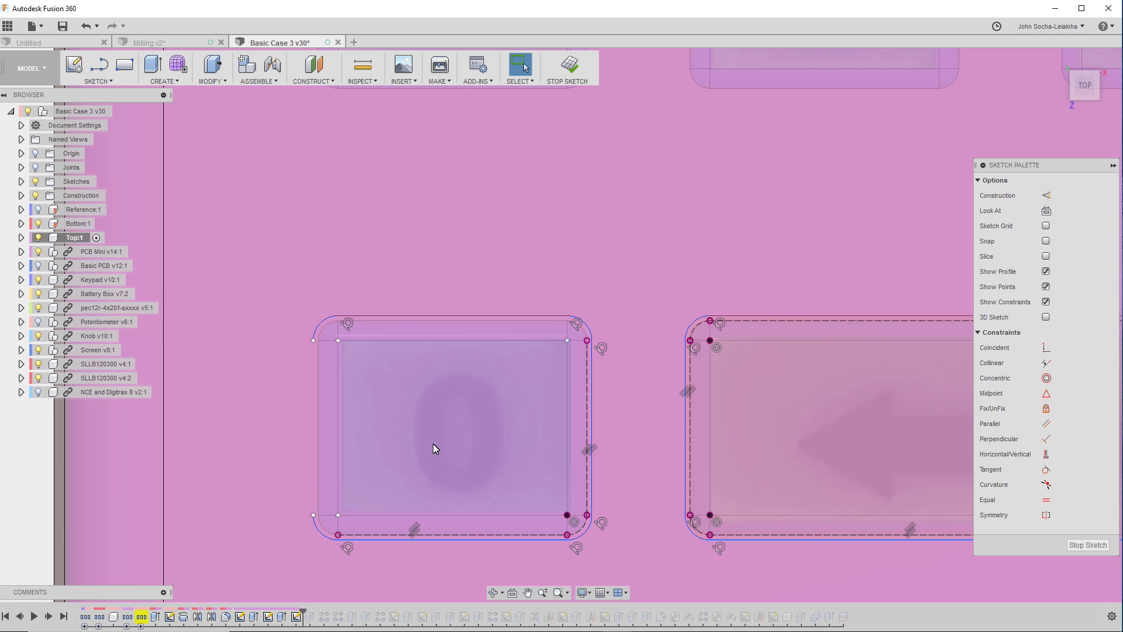
key(ctrl+z)
click(239, 420)
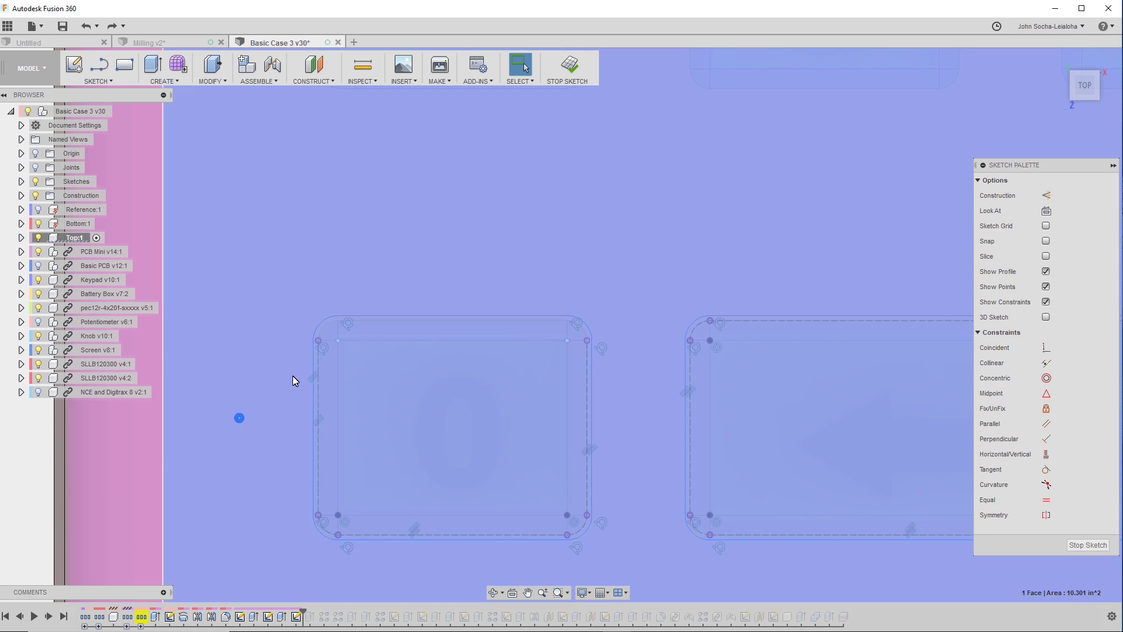
scroll(316, 369, up, 5)
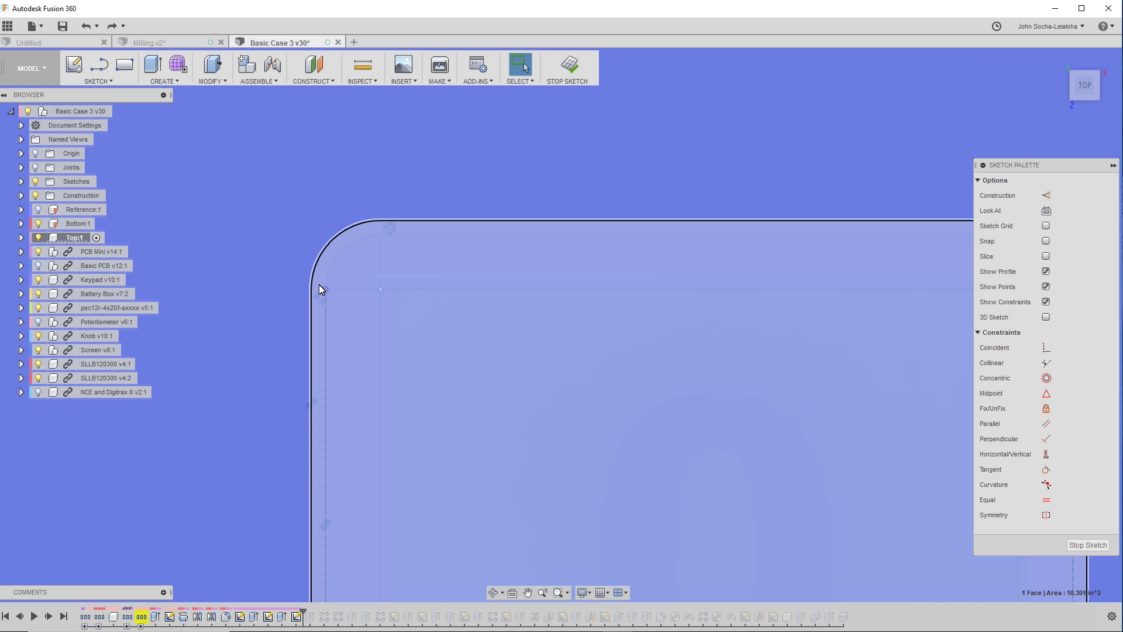
mouse_move(318, 284)
mouse_down()
mouse_move(415, 497)
mouse_move(421, 605)
mouse_move(409, 550)
mouse_up()
scroll(381, 375, down, 5)
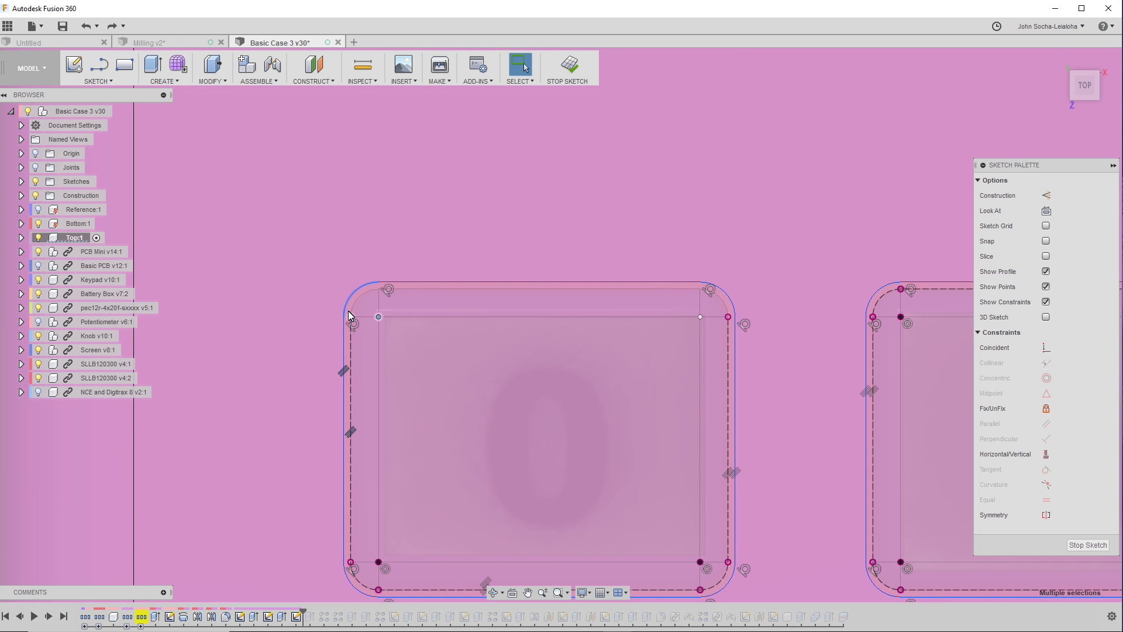
drag(351, 316, 428, 582)
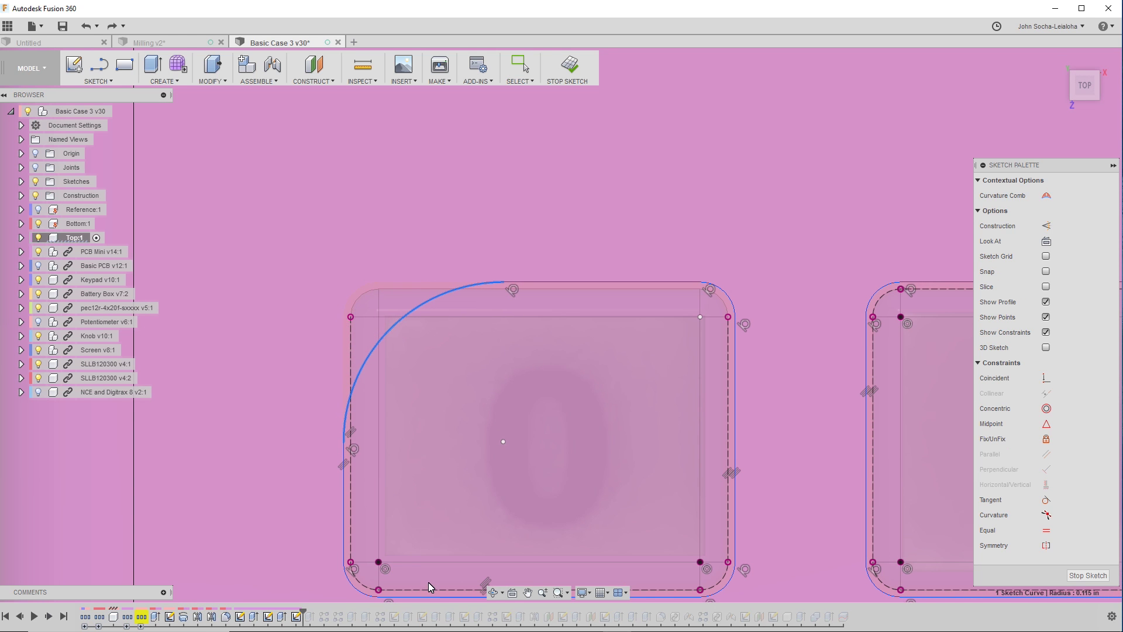
key(ctrl+z)
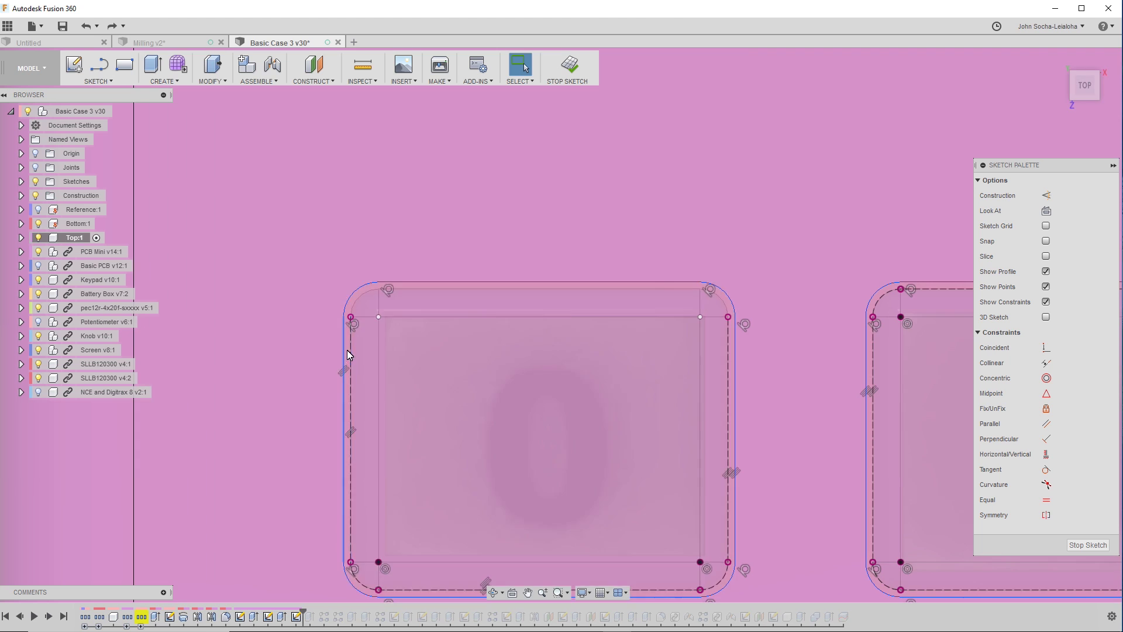
Delete the 0 key's left, bottom and right dashed construction lines and corner arcs.
click(351, 359)
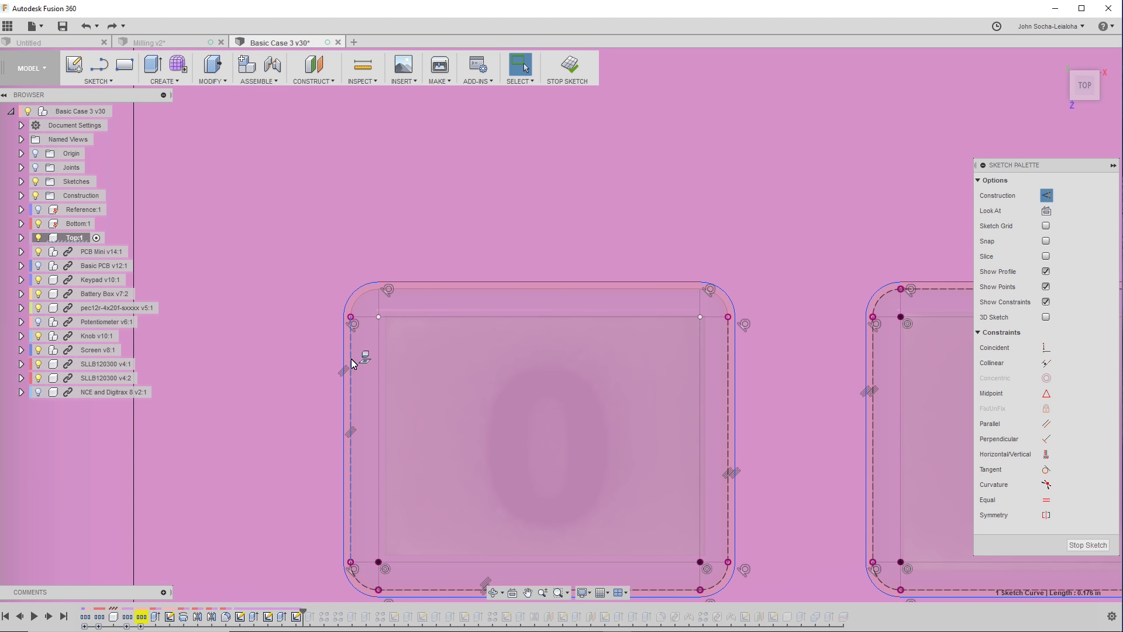
key(Delete)
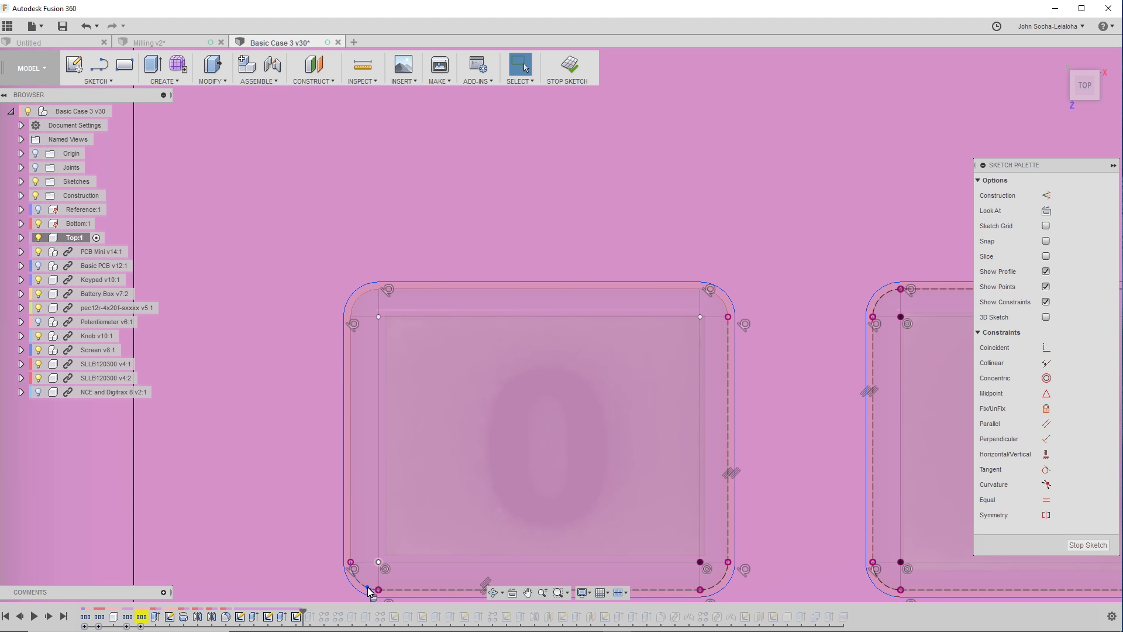
click(368, 587)
key(Delete)
click(408, 589)
key(Delete)
key(Delete)
click(727, 536)
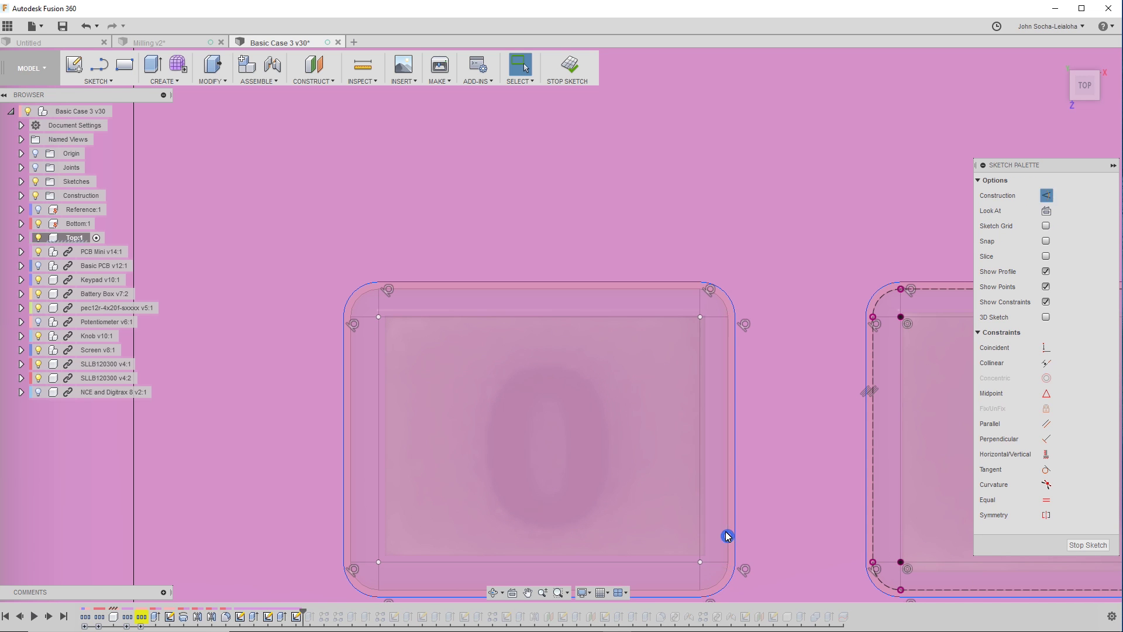
key(Delete)
Dimension the 0 key's top-left corner to R0.025 and its height to 0.226.
scroll(772, 234, down, 5)
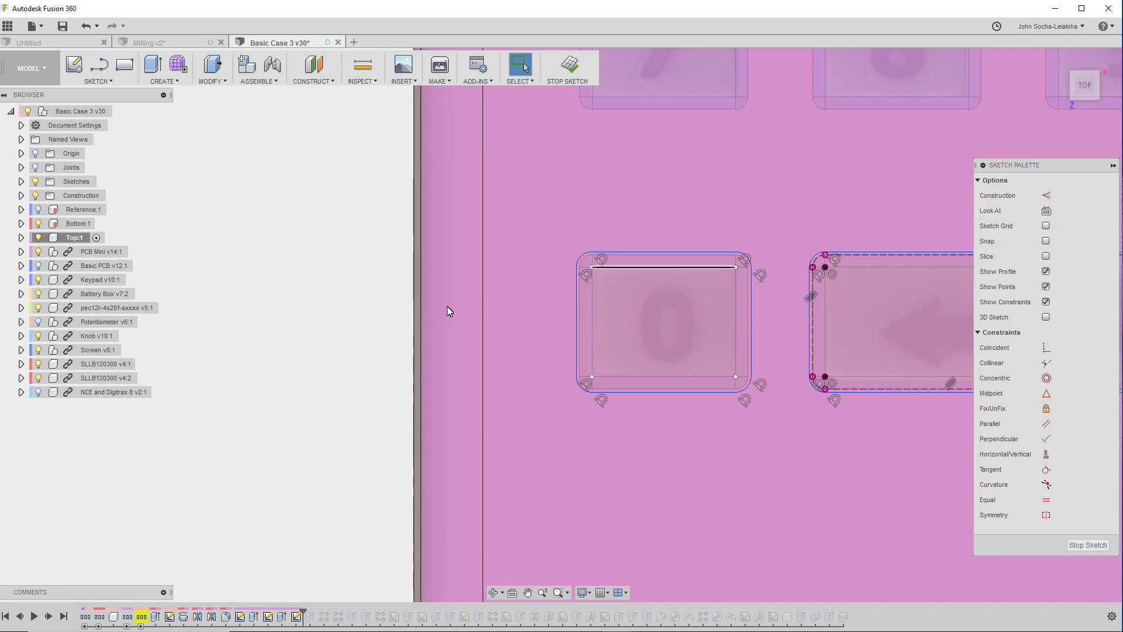
key(Delete)
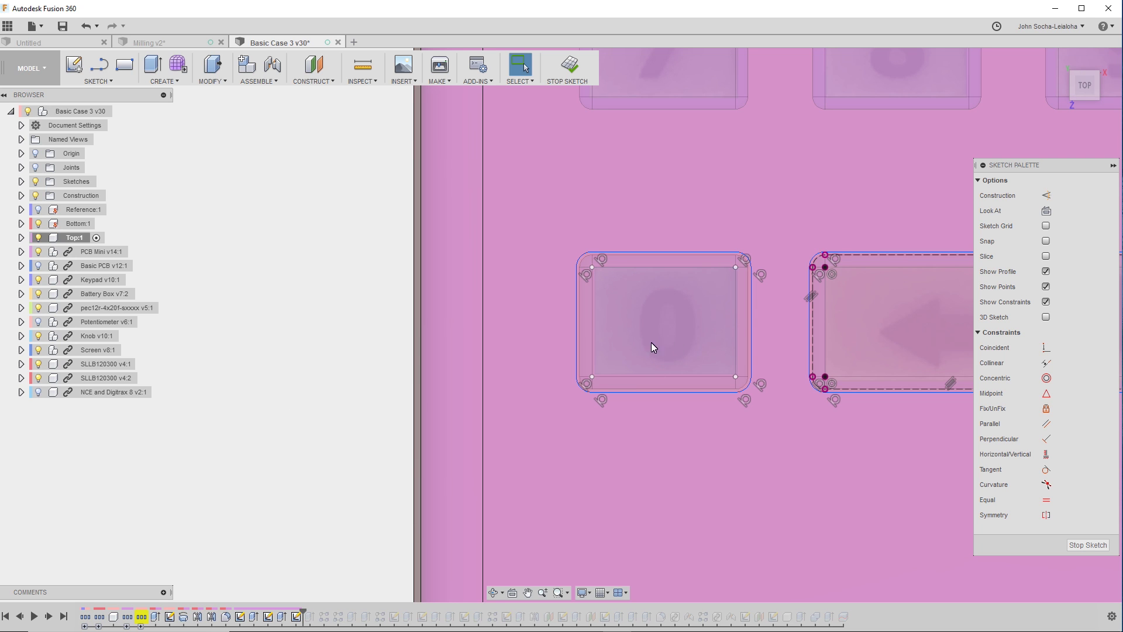
scroll(190, 449, down, 3)
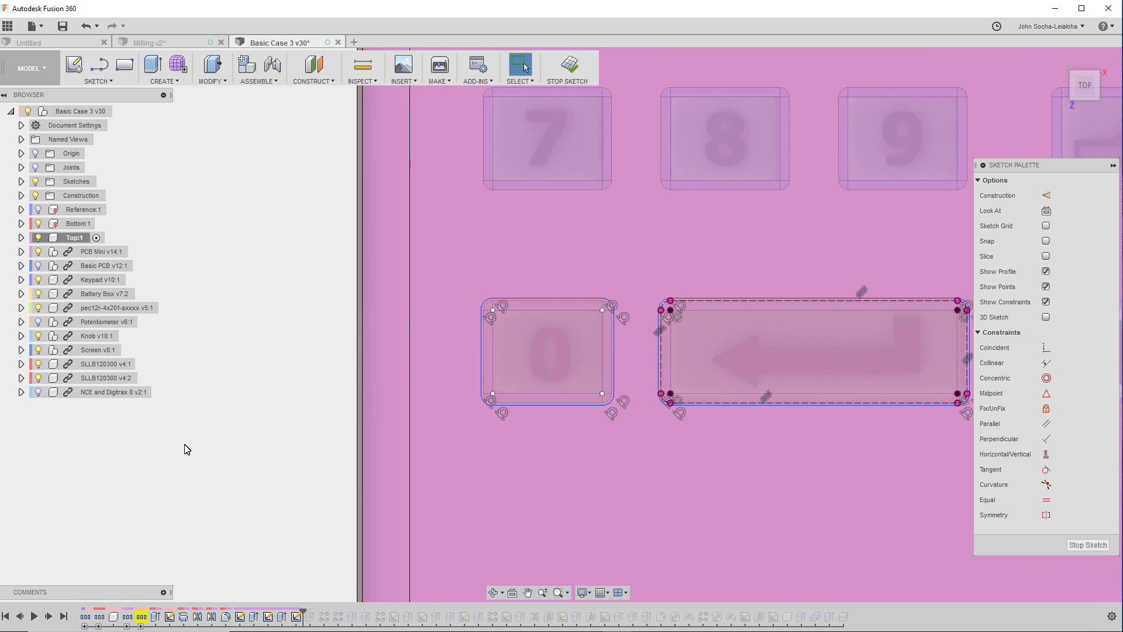
scroll(245, 445, down, 2)
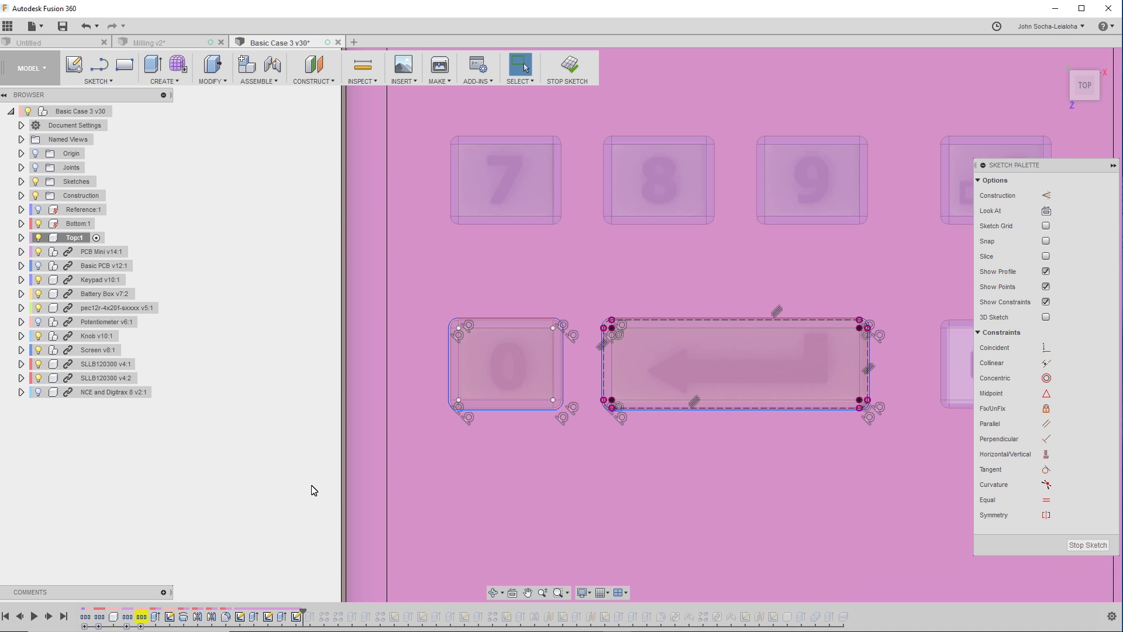
scroll(476, 331, up, 2)
scroll(476, 325, up, 2)
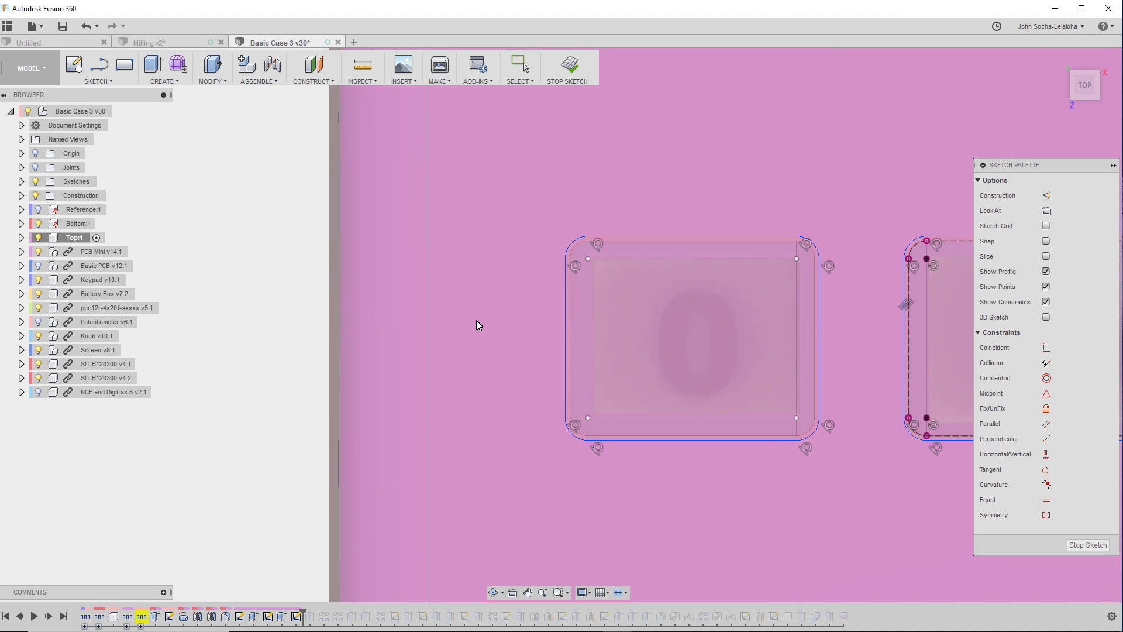
click(572, 249)
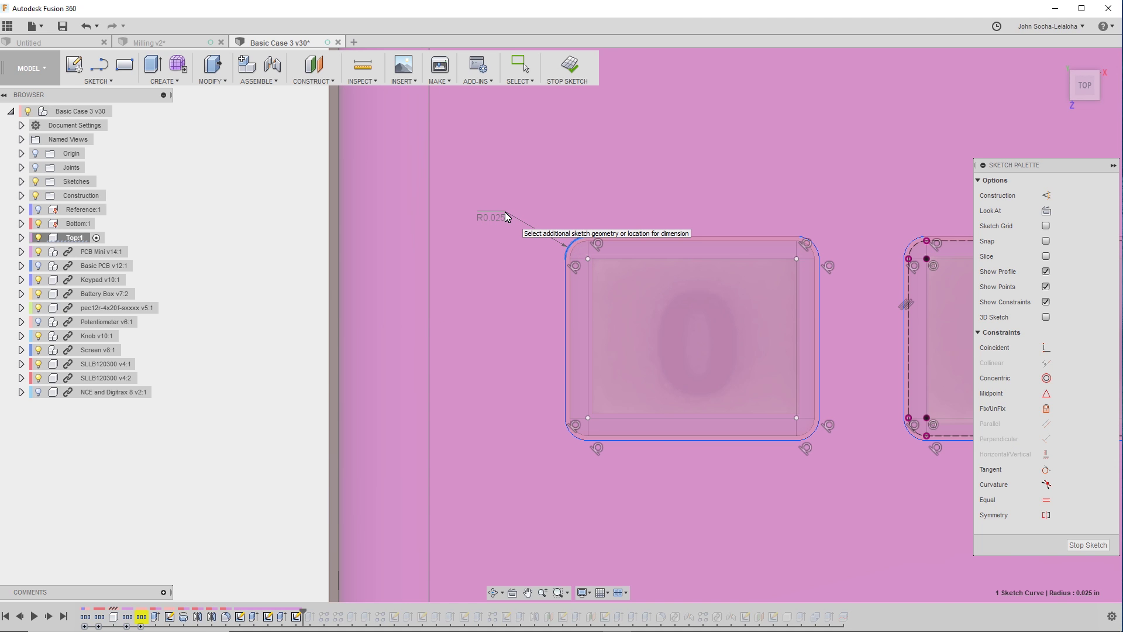
click(504, 212)
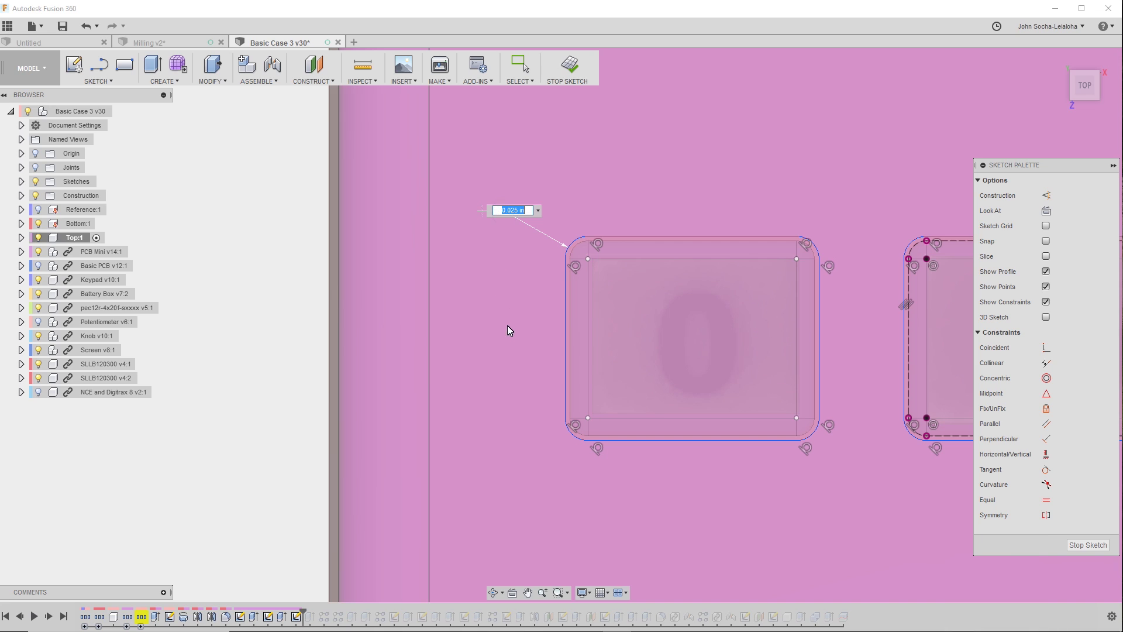
key(Return)
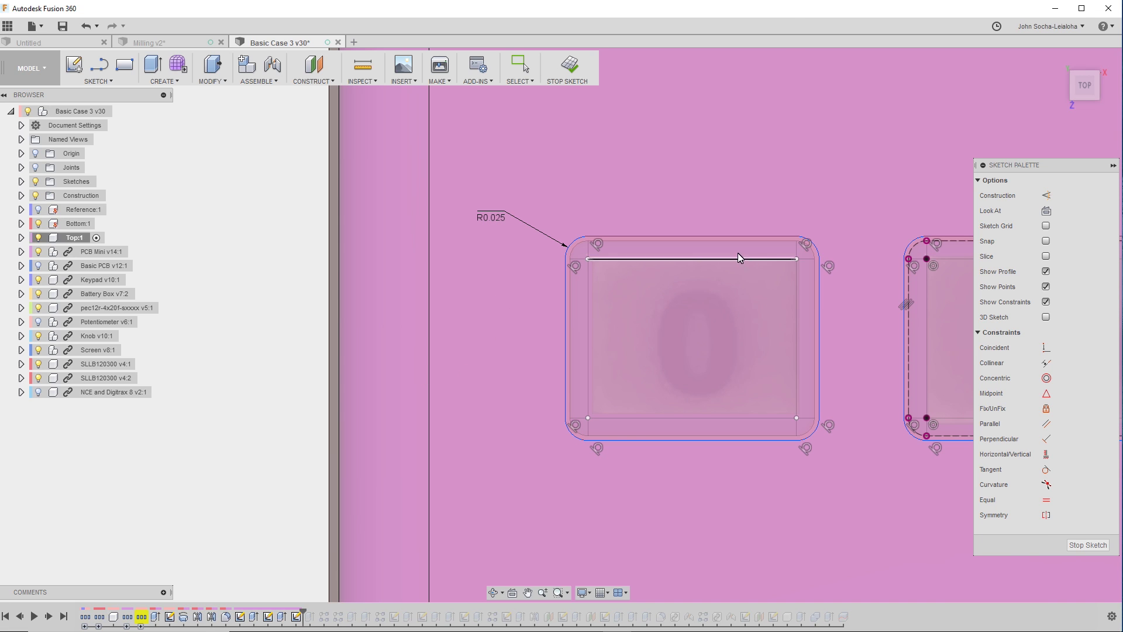
click(692, 237)
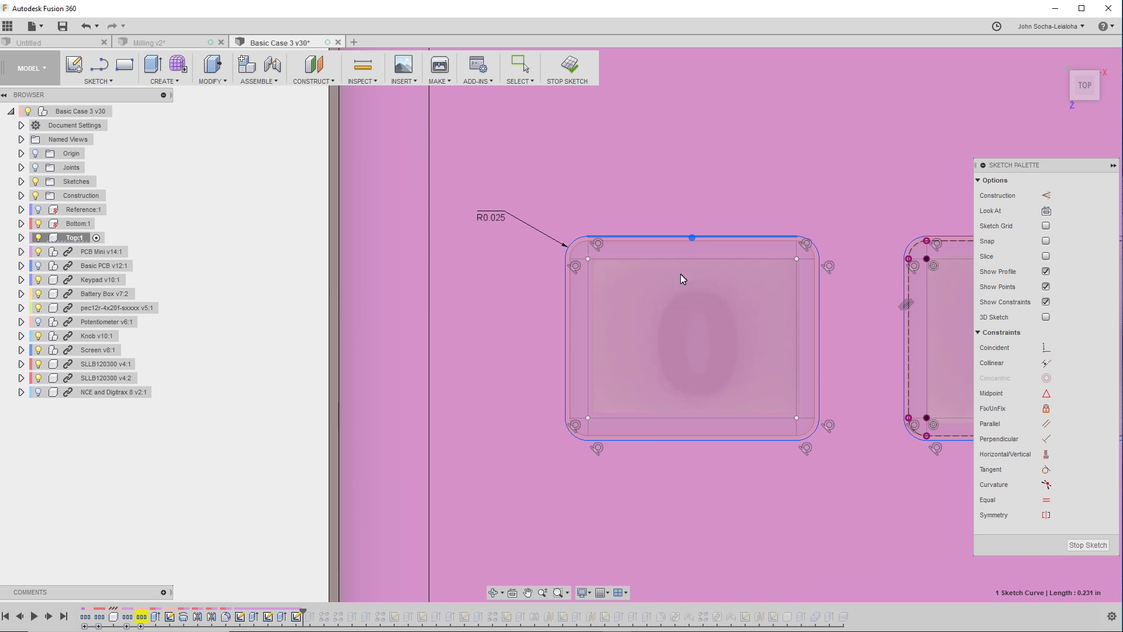
click(672, 440)
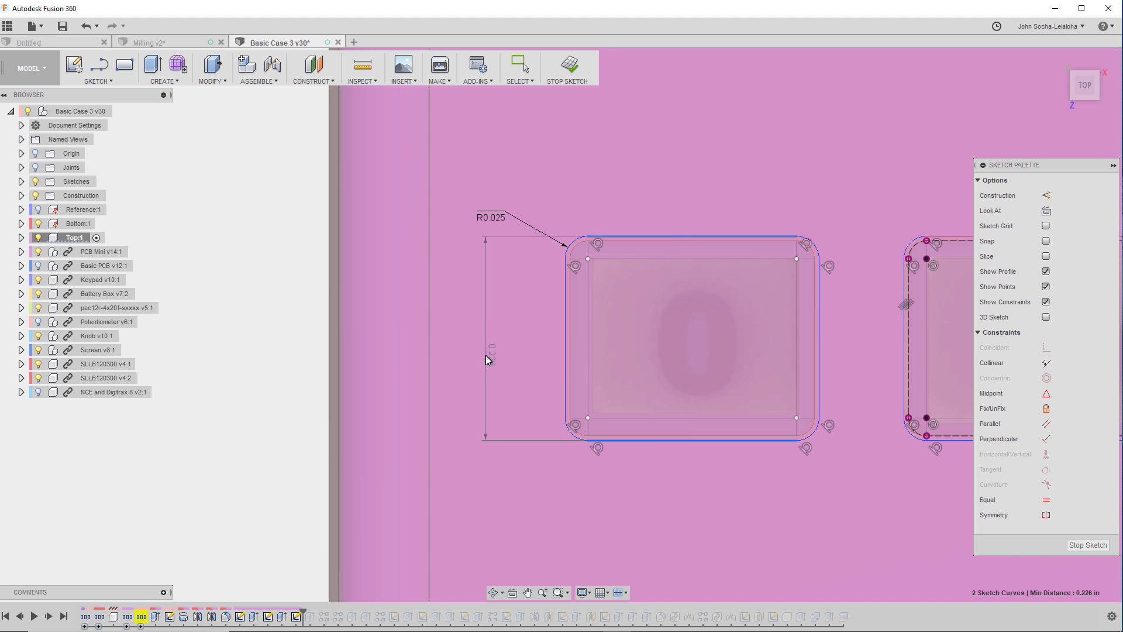
click(487, 352)
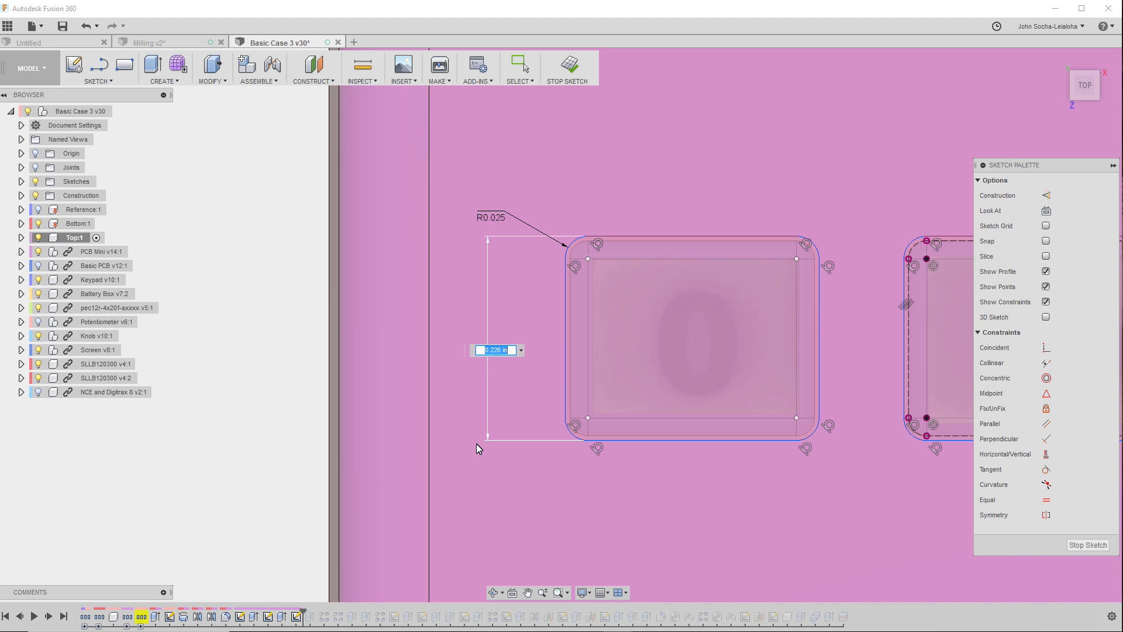
key(Return)
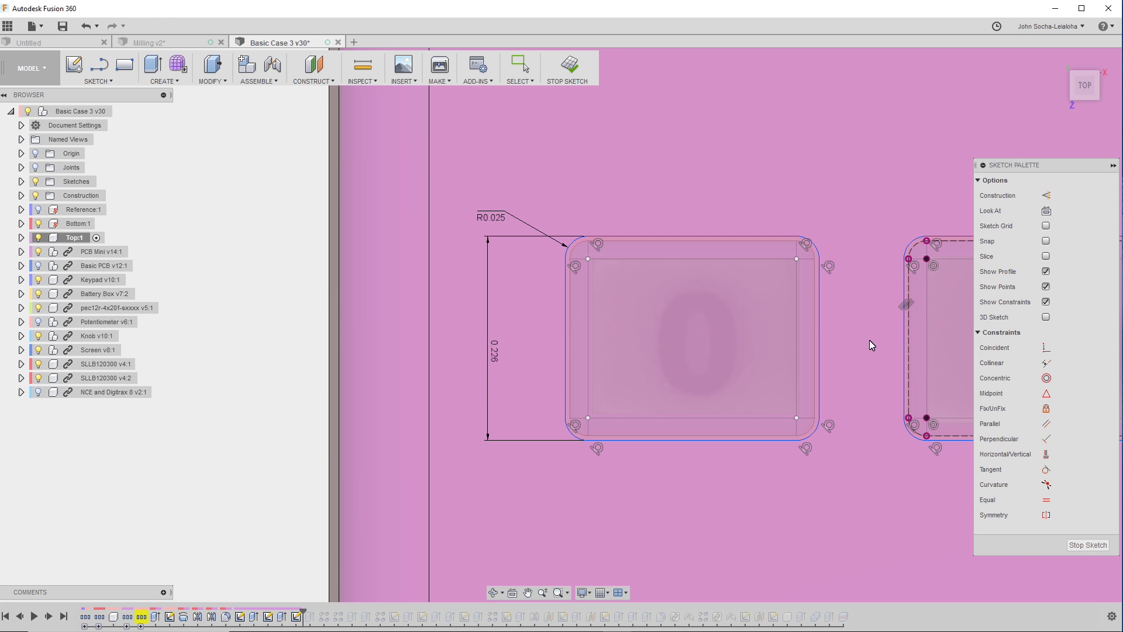
Dimension the 0 key outline's width, left to right, at 0.281.
click(565, 360)
mouse_move(821, 349)
right_down()
mouse_move(668, 177)
mouse_move(580, 281)
right_up()
scroll(559, 284, down, 2)
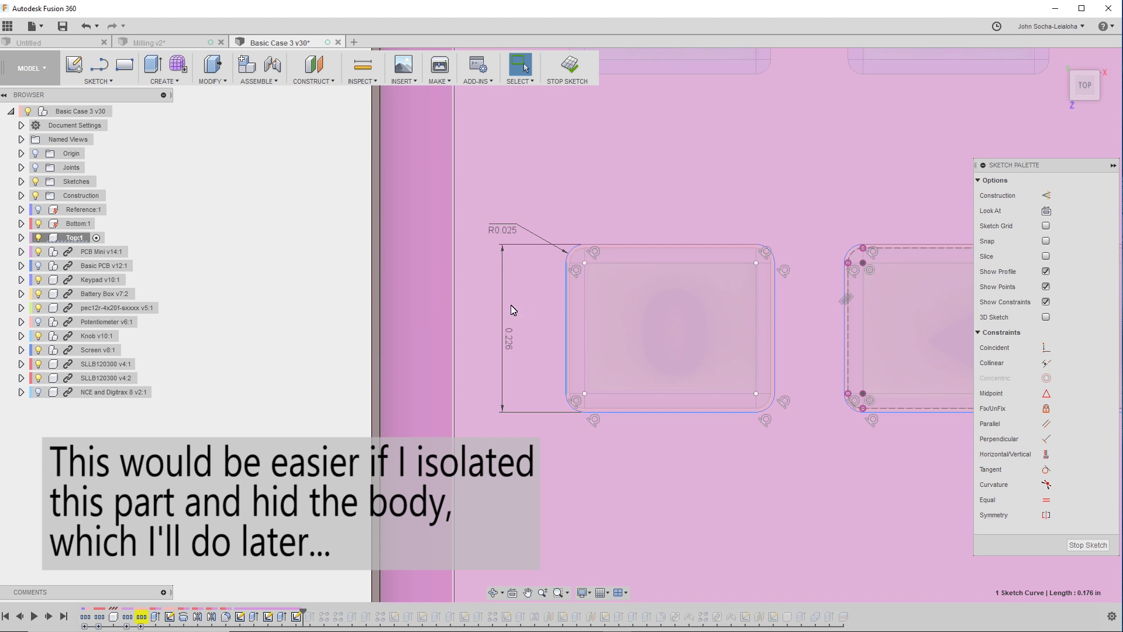
key(d)
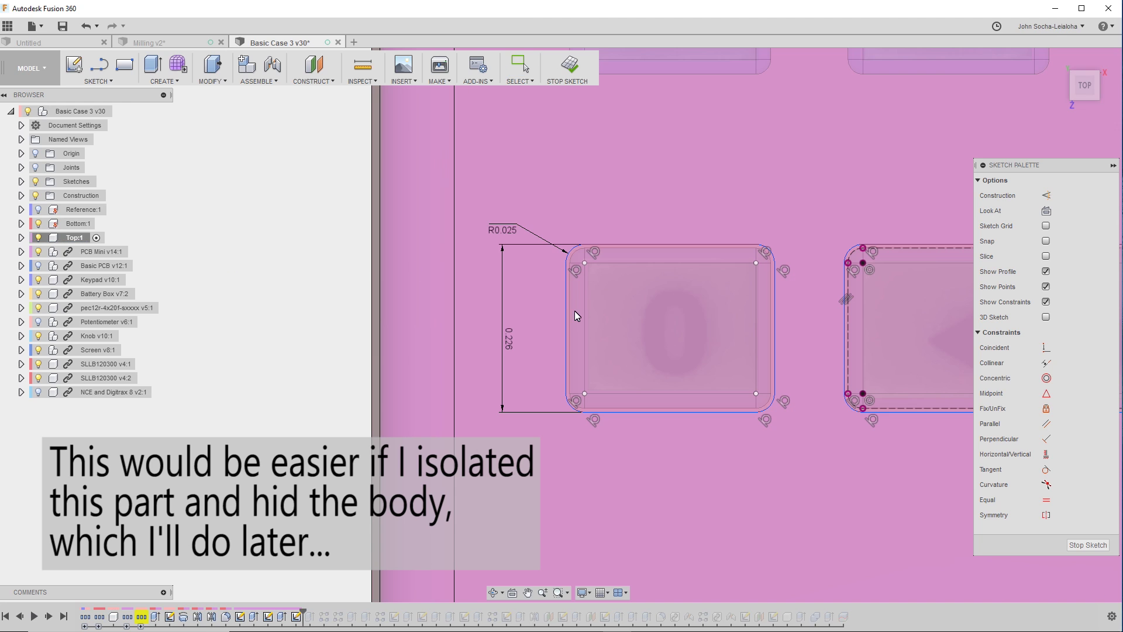
click(567, 314)
click(773, 310)
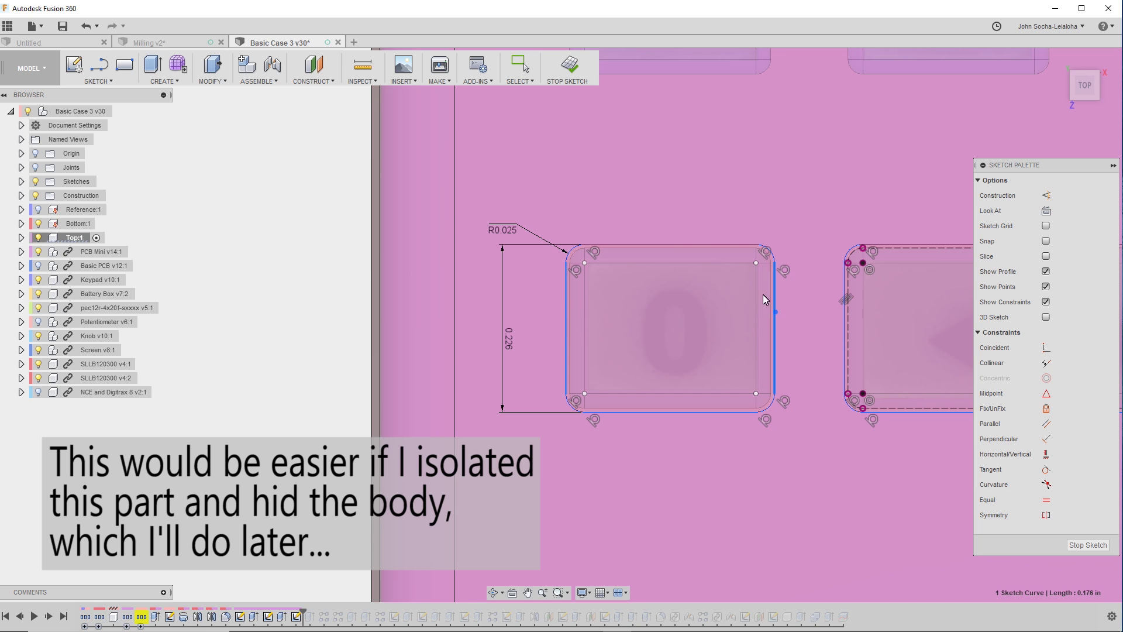
click(653, 192)
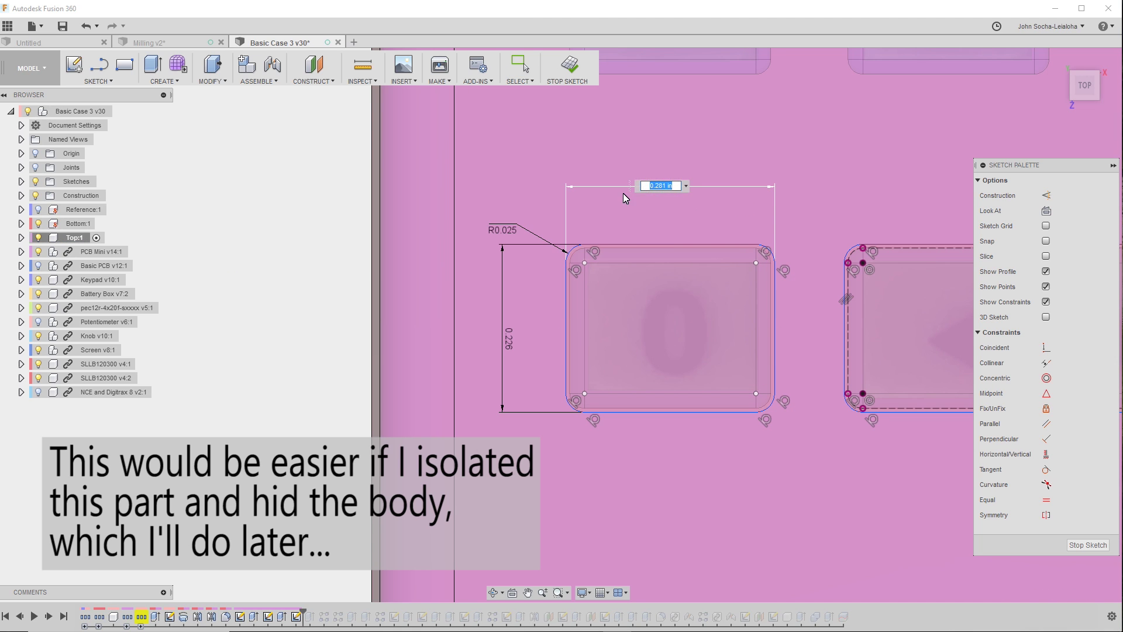
key(Return)
key(Escape)
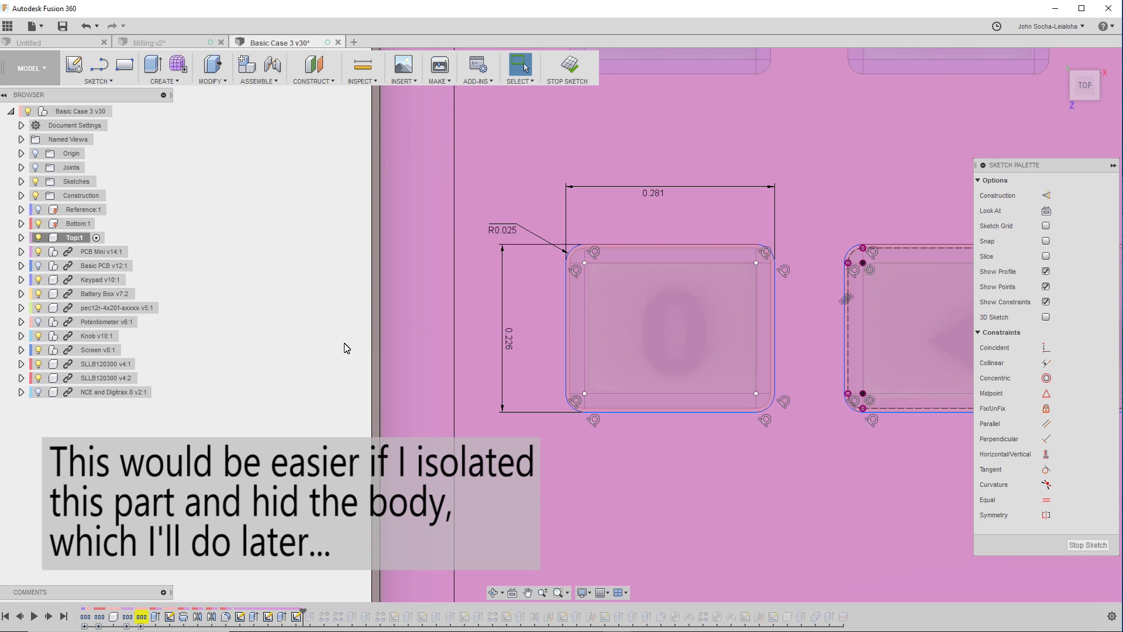
scroll(330, 340, down, 3)
scroll(351, 202, down, 5)
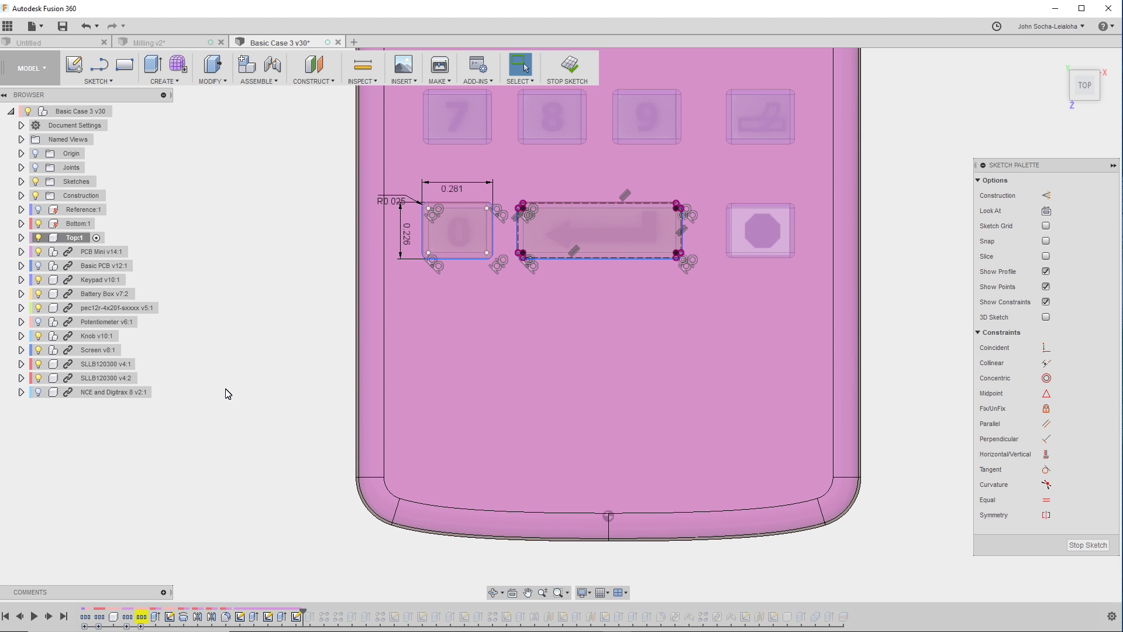
Add a 1.017 vertical dimension from the case's bottom edge to the 0 key's bottom.
click(607, 516)
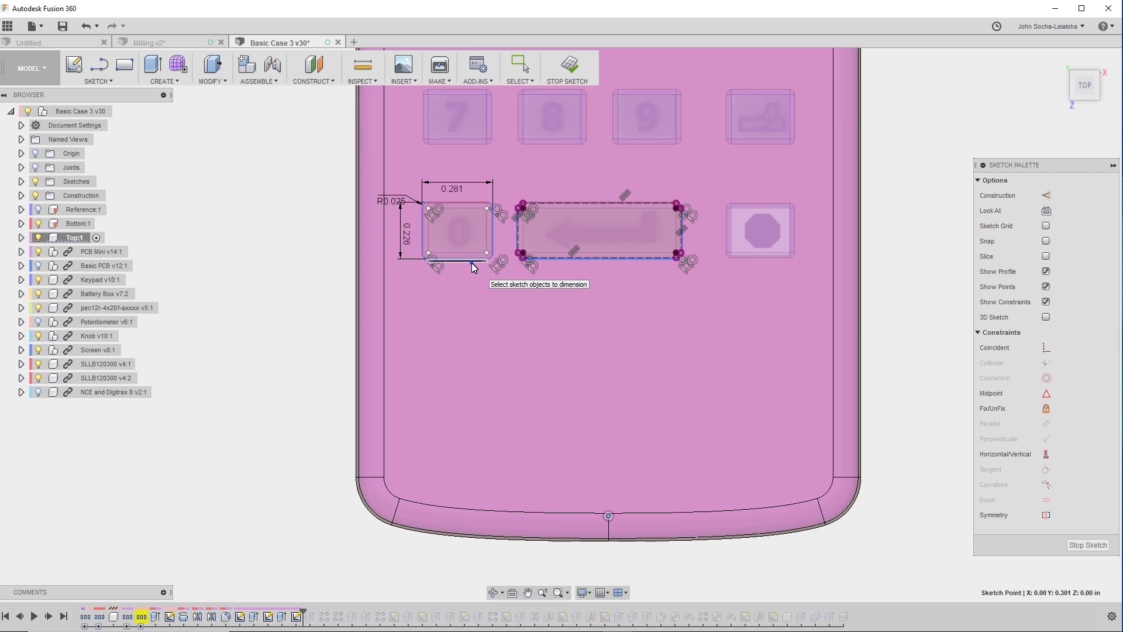
click(472, 262)
scroll(296, 345, up, 2)
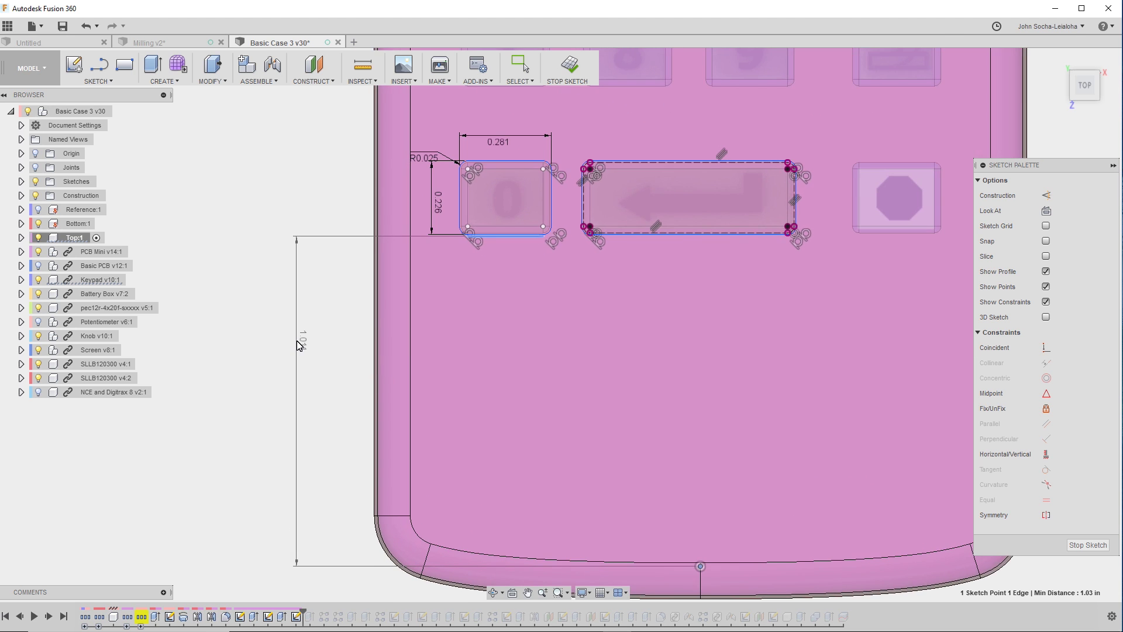
scroll(297, 345, up, 2)
key(Escape)
scroll(309, 316, down, 2)
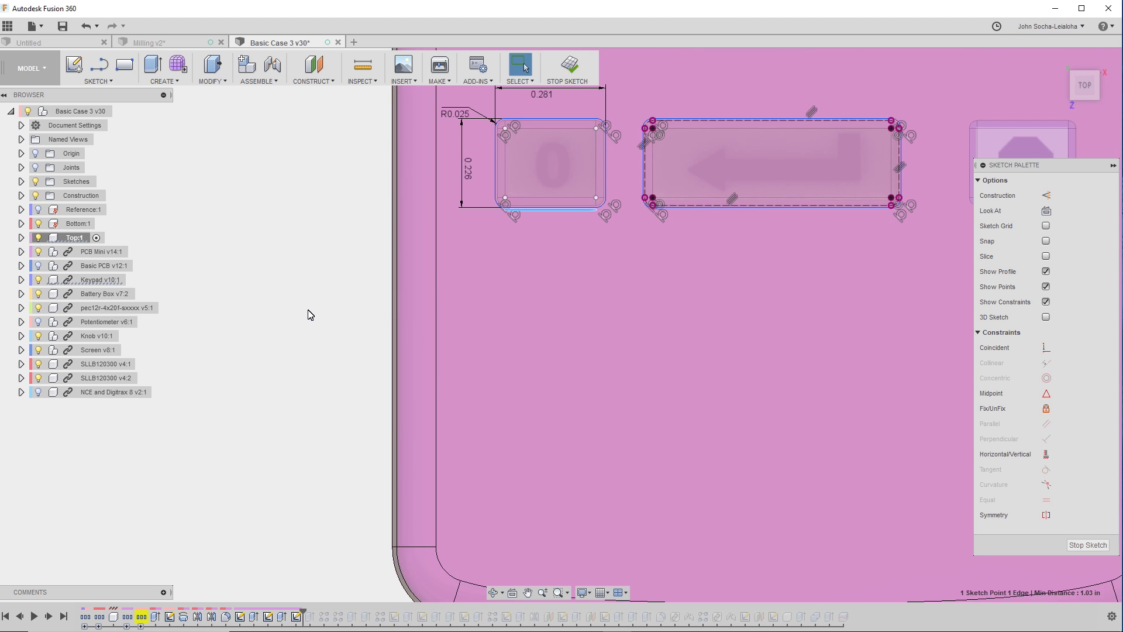
scroll(311, 275, down, 2)
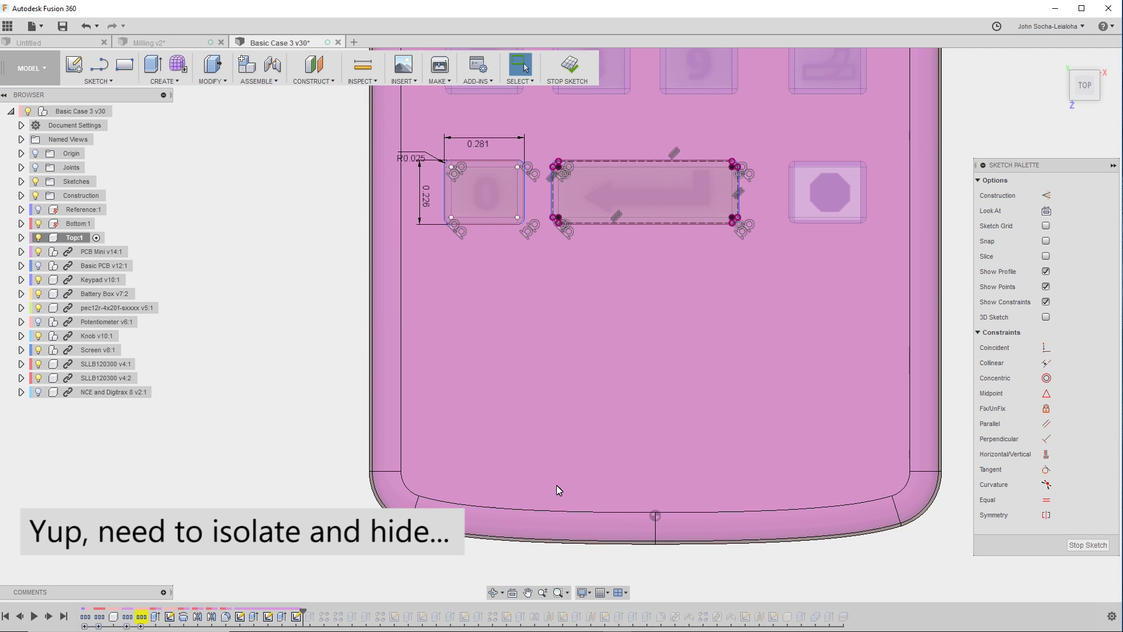
click(655, 515)
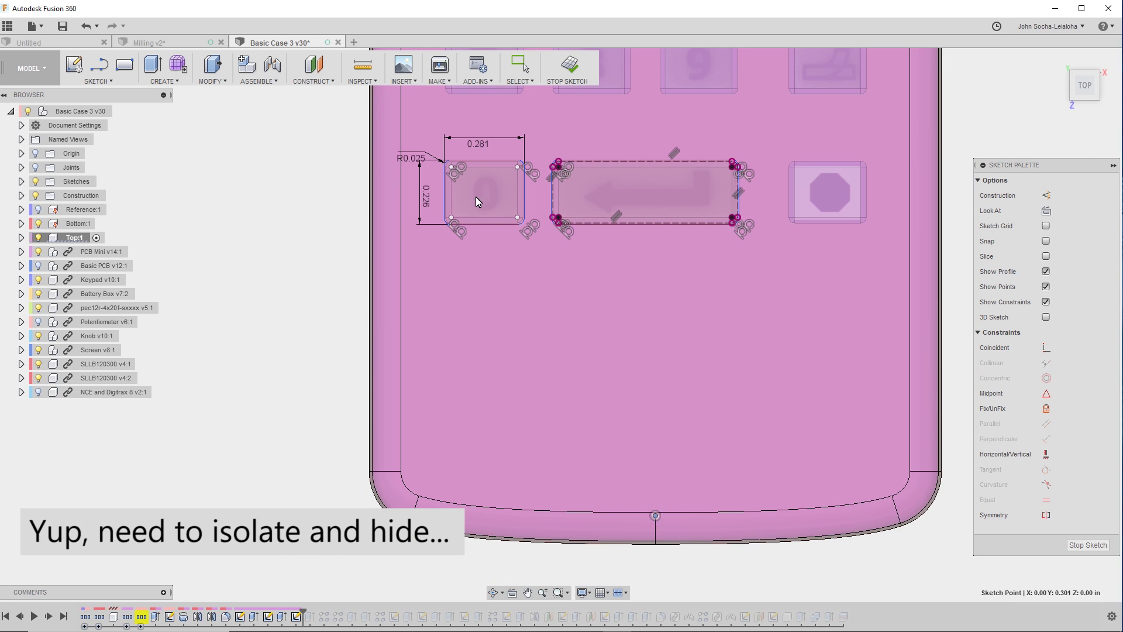
scroll(476, 197, up, 3)
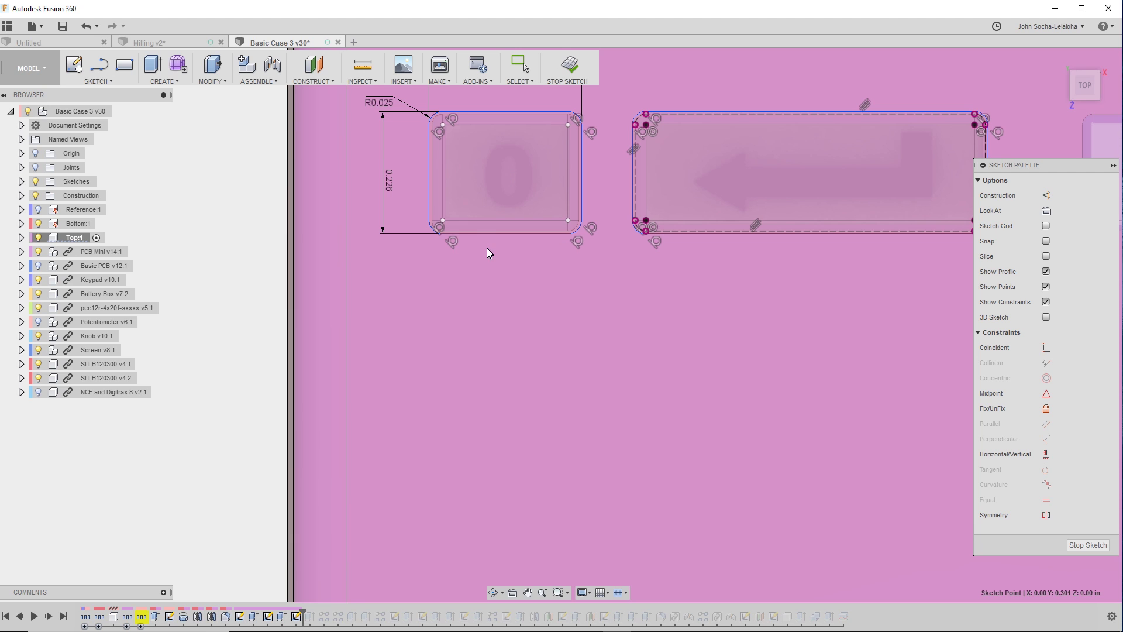
shift+click(489, 232)
scroll(322, 225, down, 2)
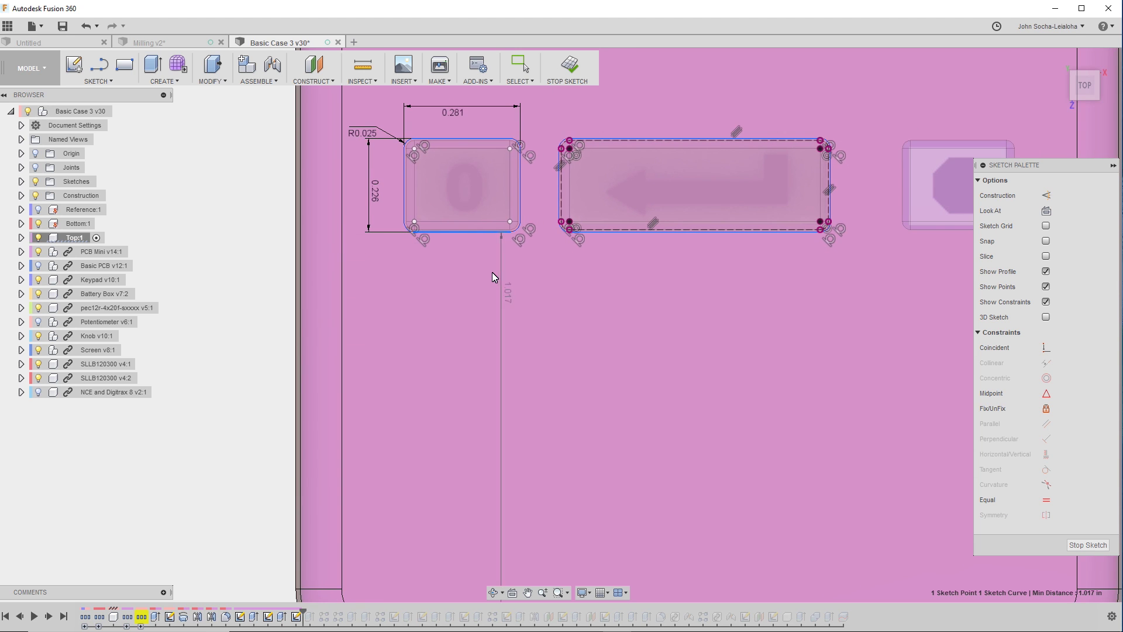
scroll(493, 277, down, 2)
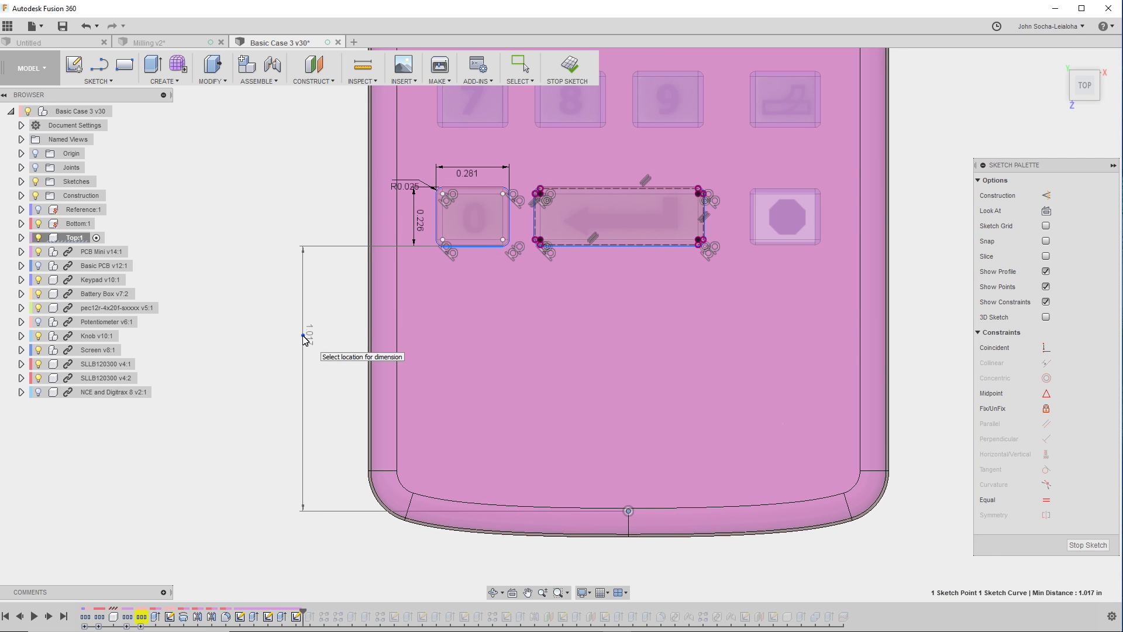
click(304, 340)
key(Return)
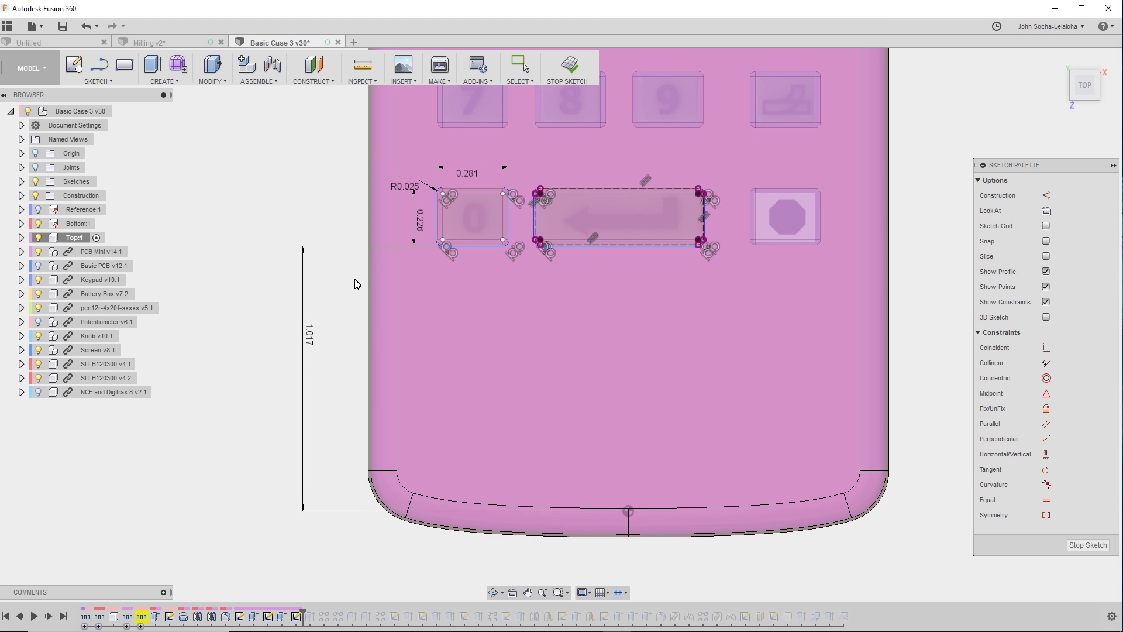
Dimension the bottom-edge midpoint to the 0 key's left edge, placing 0.744 below the case.
scroll(356, 284, up, 1)
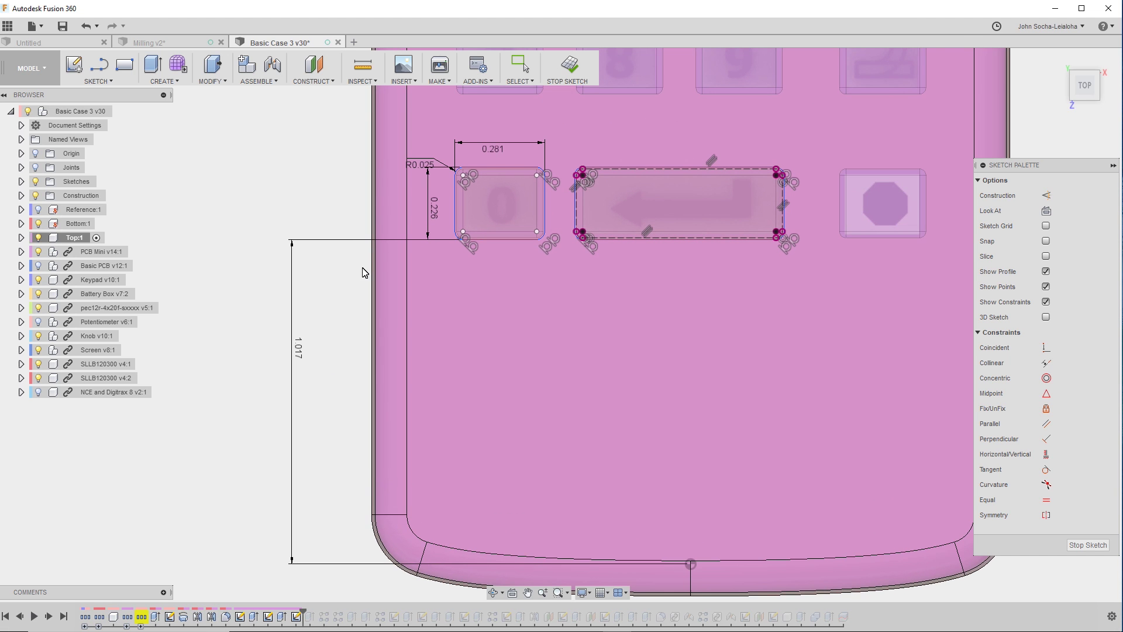
click(407, 215)
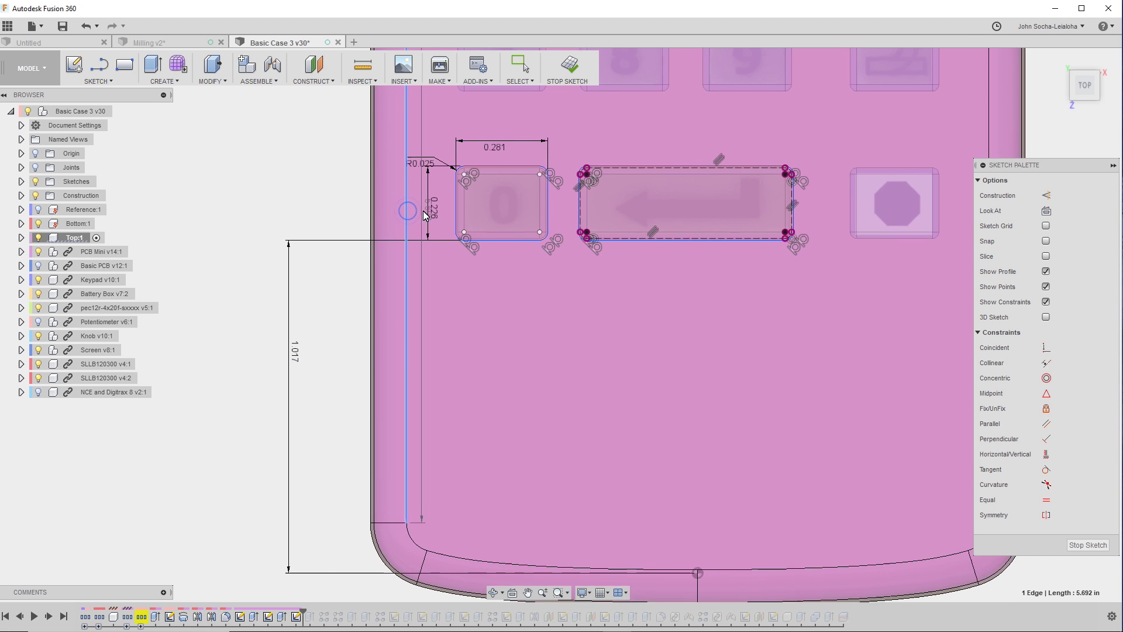
scroll(424, 213, up, 1)
scroll(423, 212, down, 1)
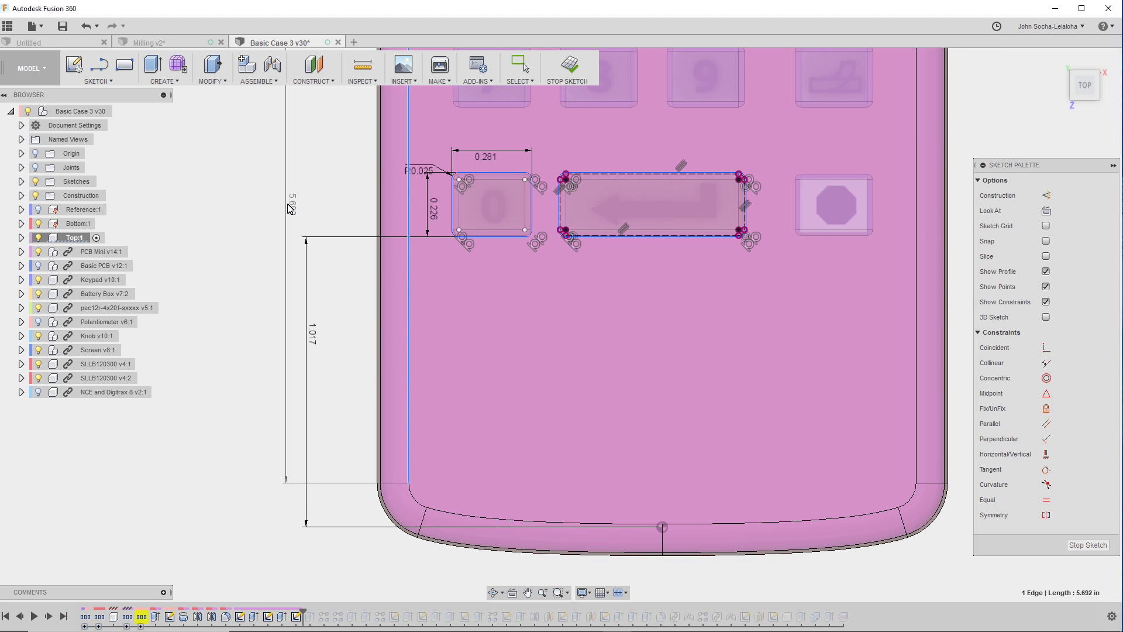
key(Escape)
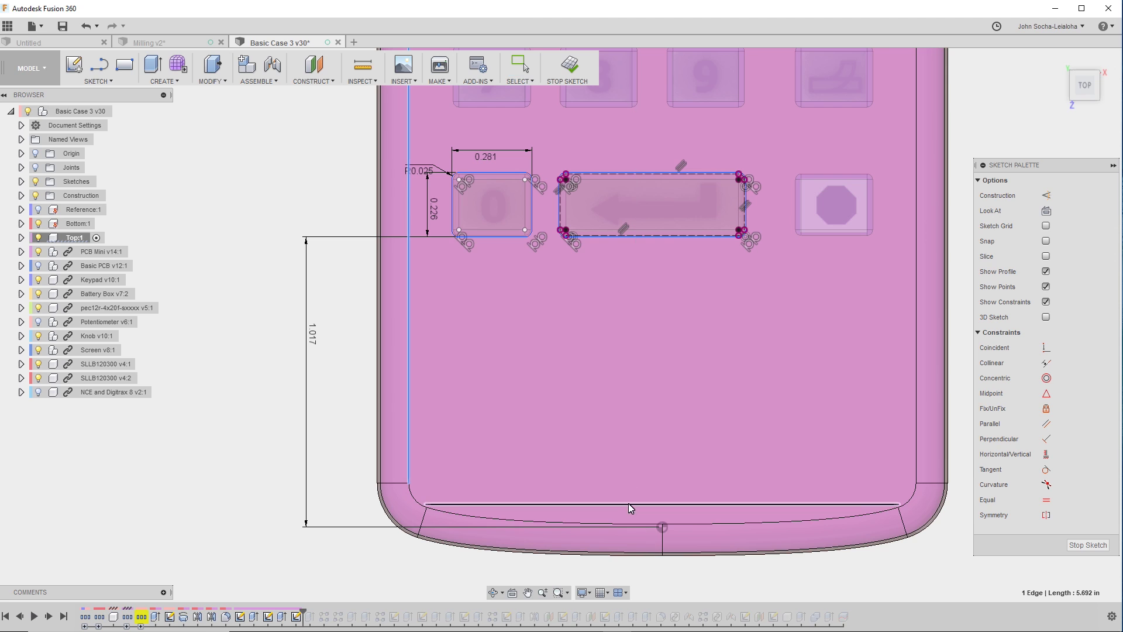
click(661, 525)
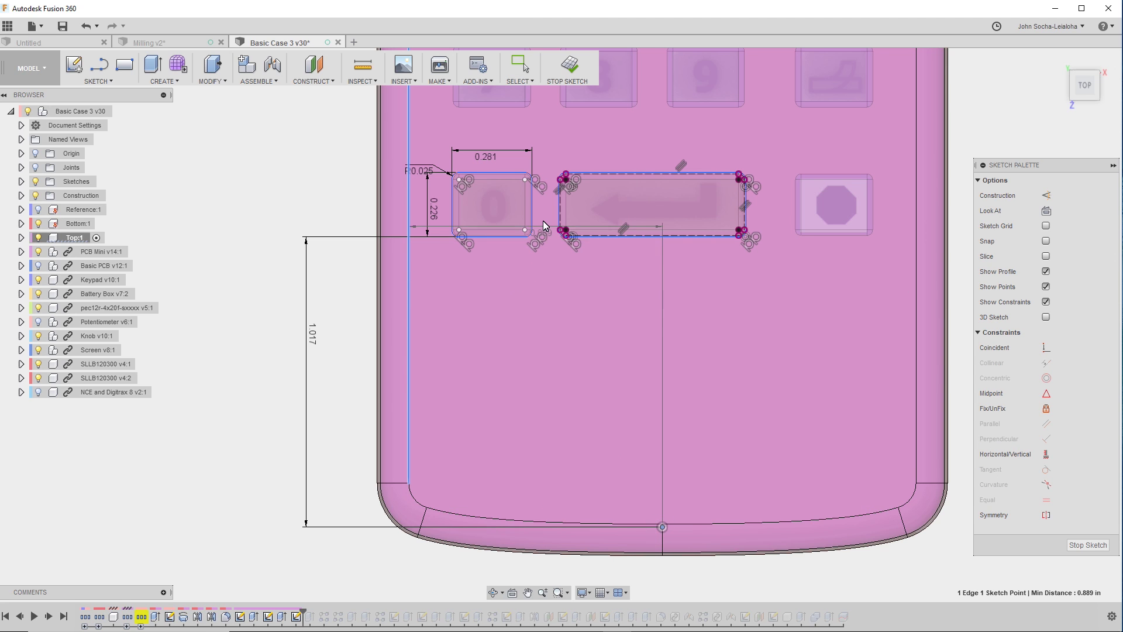
key(d)
click(449, 217)
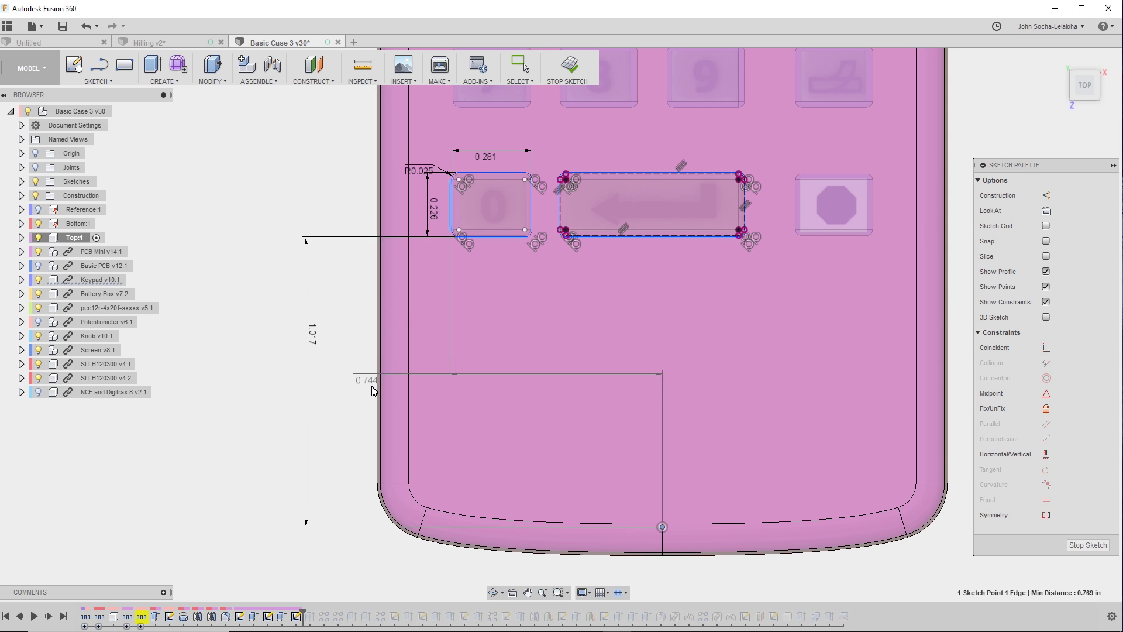
scroll(438, 449, up, 2)
scroll(411, 349, down, 2)
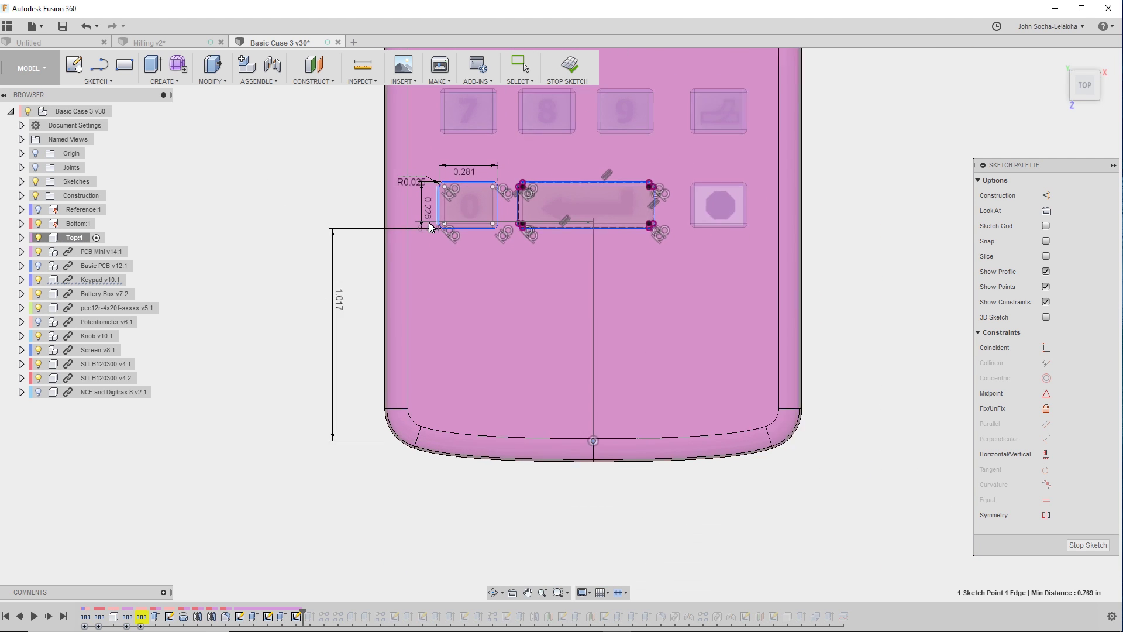
click(496, 481)
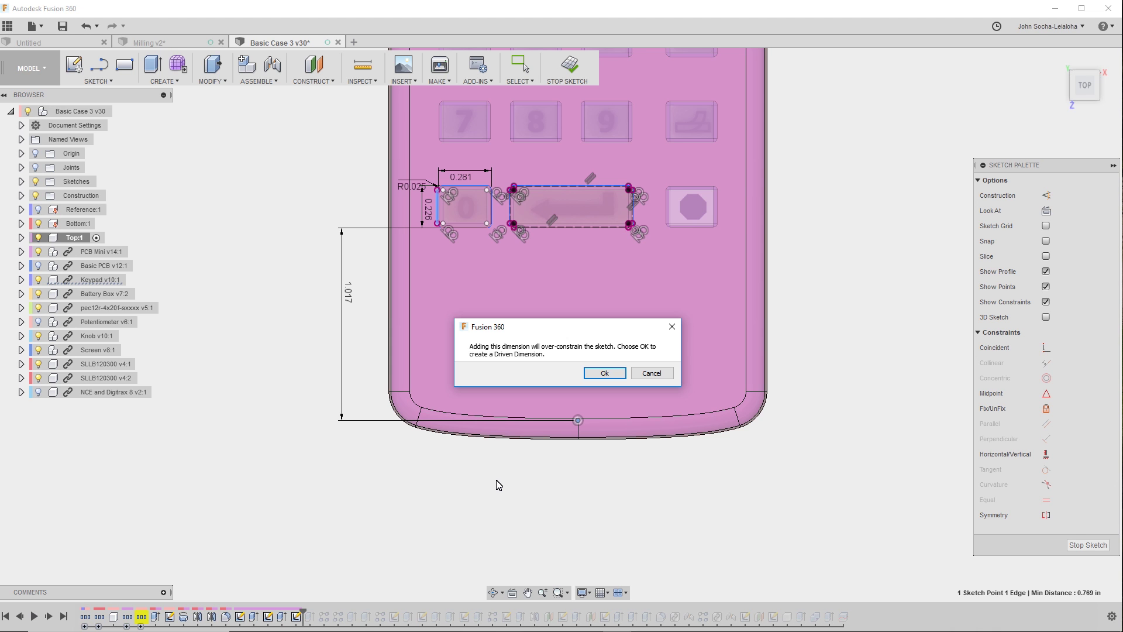
Accept the over-constrain warning, keeping the 0.744 dimension as driven.
key(Return)
scroll(425, 175, up, 4)
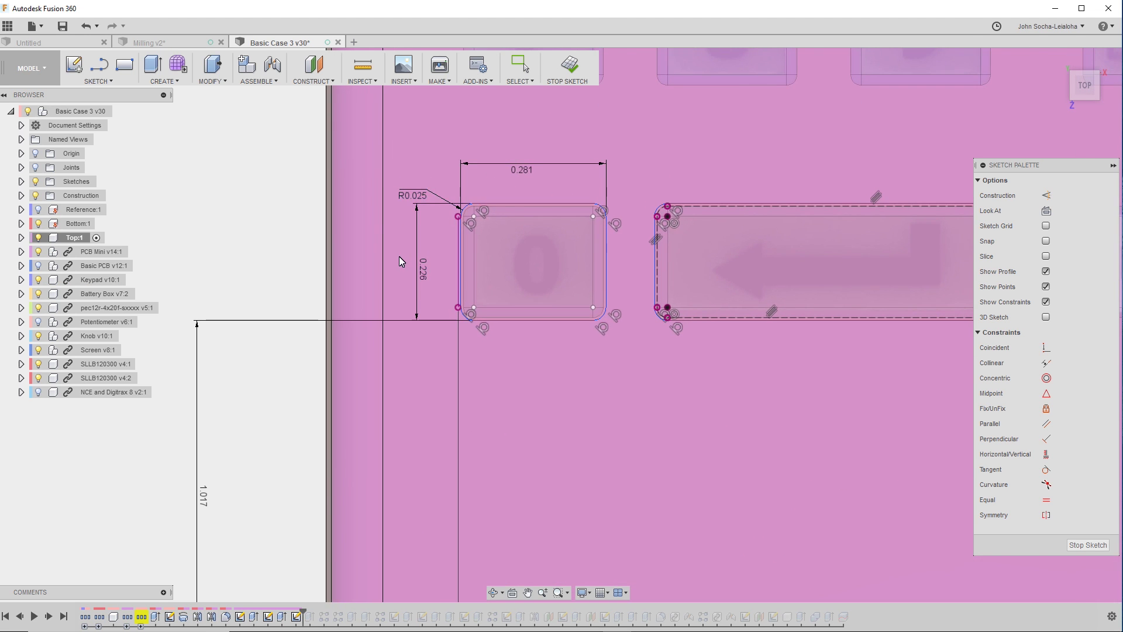
scroll(424, 254, up, 3)
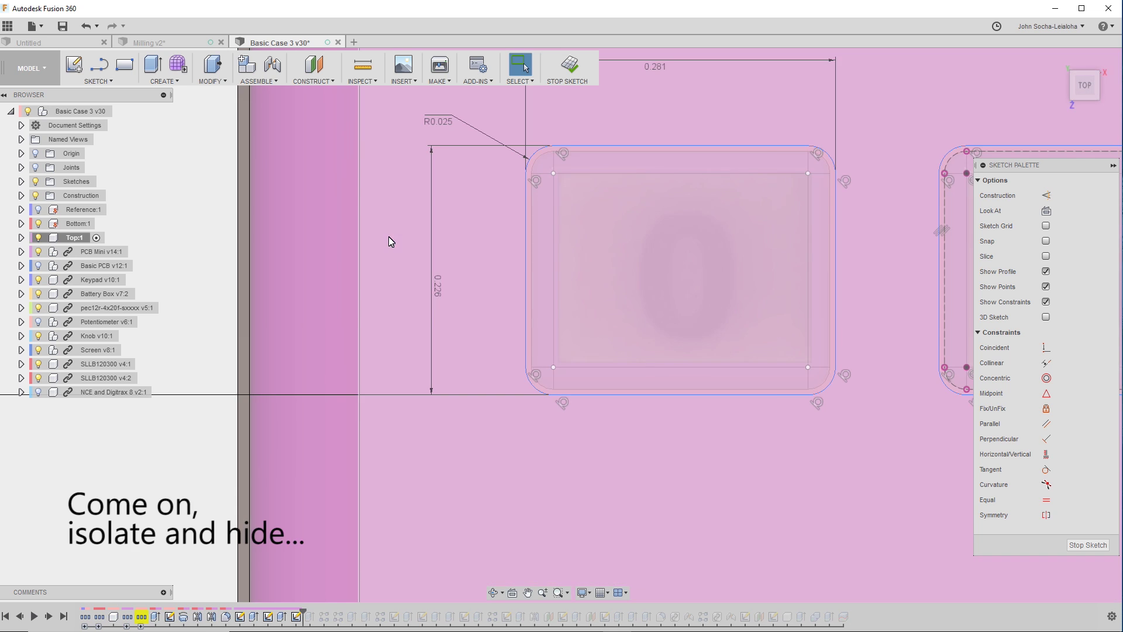
scroll(356, 187, down, 4)
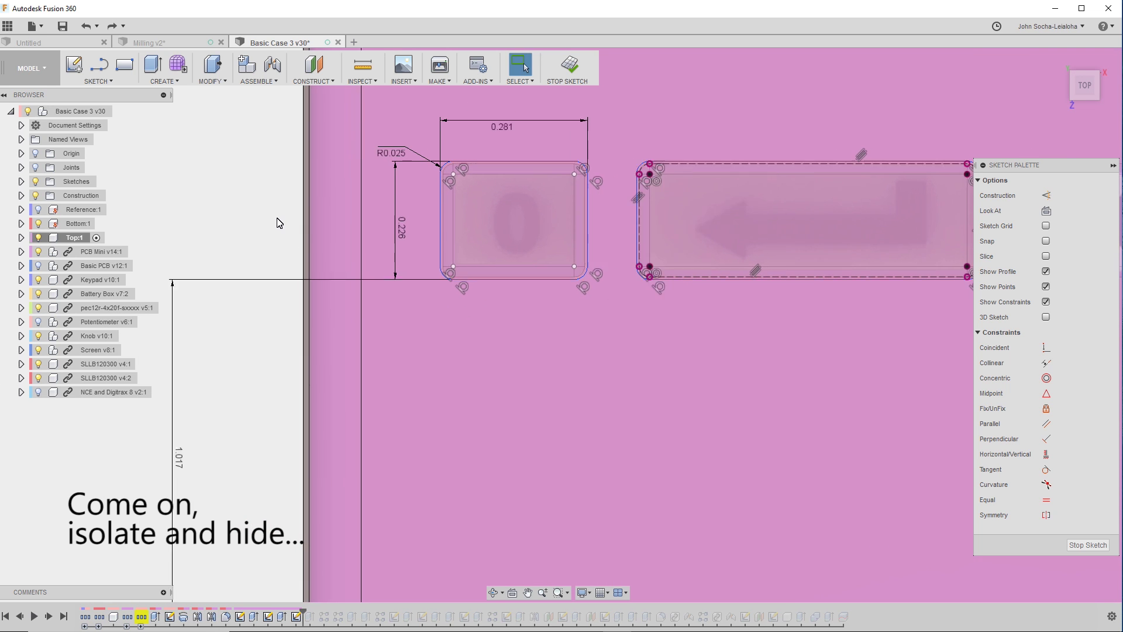
scroll(277, 222, up, 3)
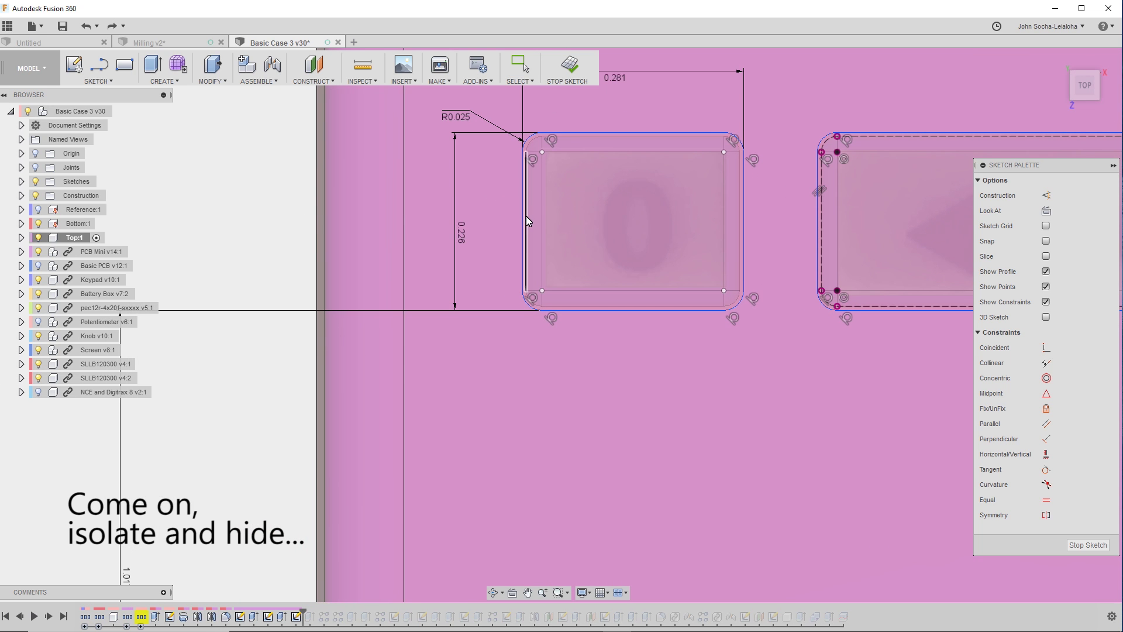
Dimension the 0 key's left edge to the bottom-edge midpoint at 0.739.
click(526, 219)
scroll(497, 195, down, 3)
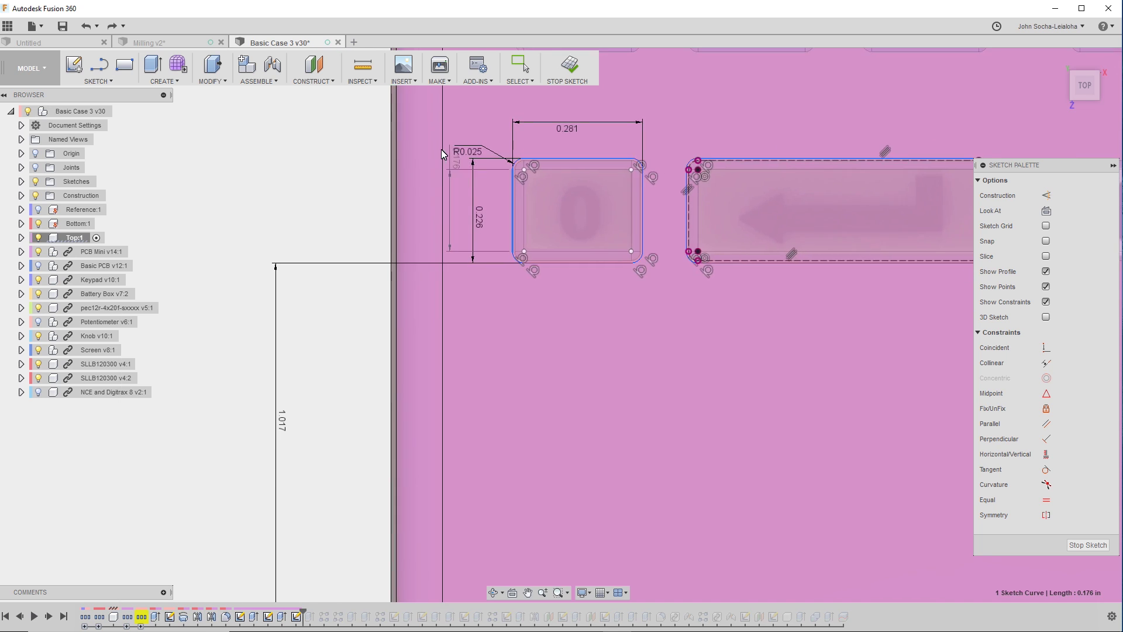
scroll(441, 149, down, 3)
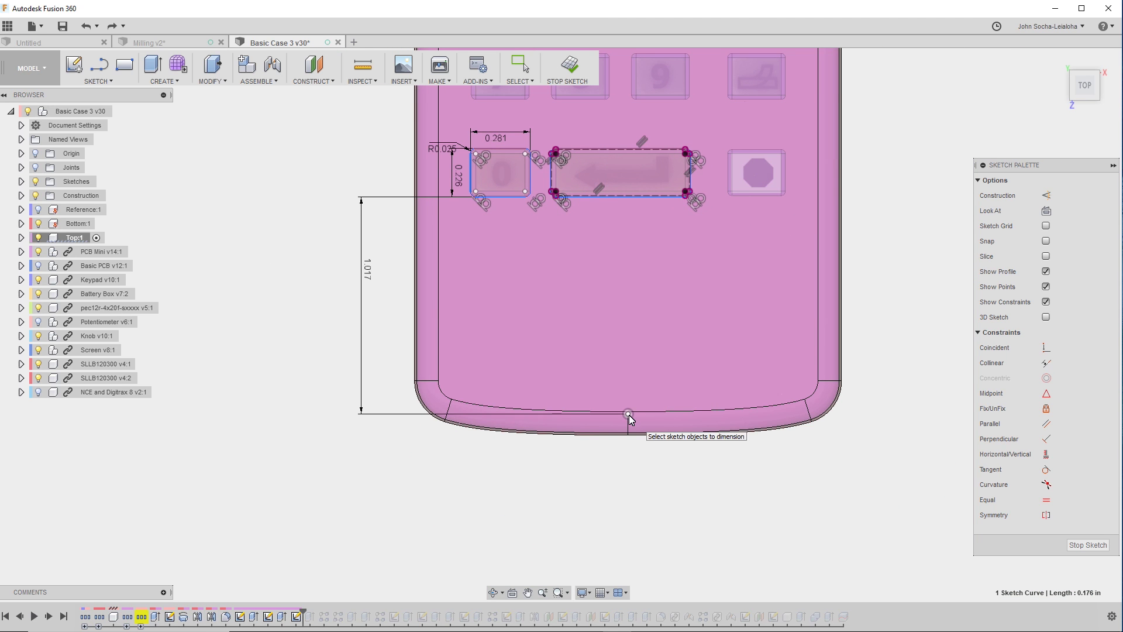
click(628, 414)
click(536, 489)
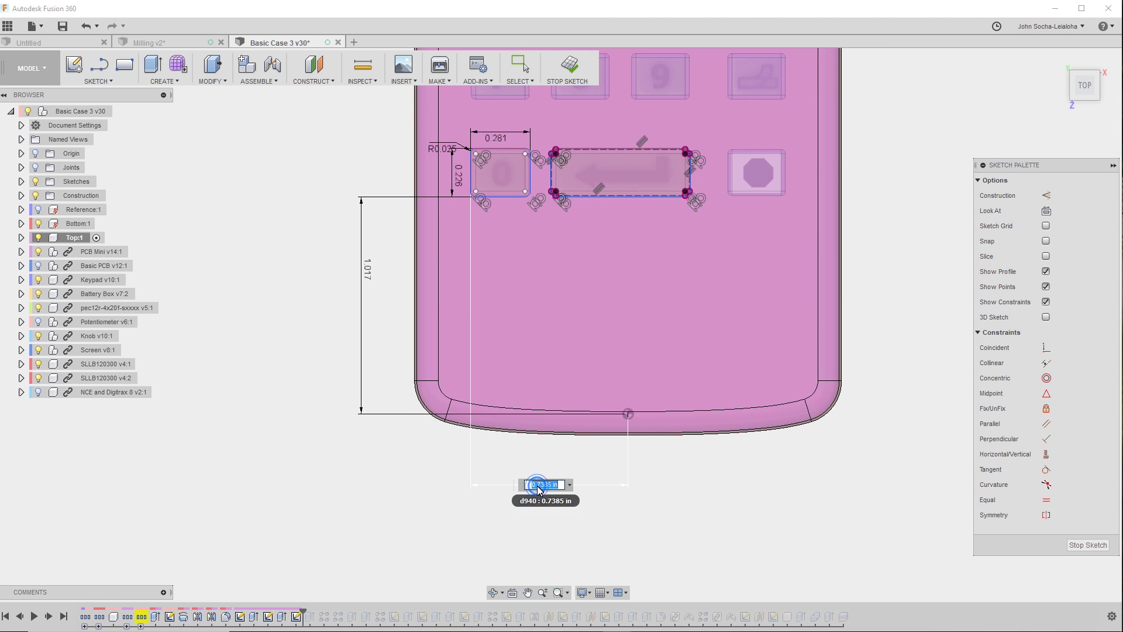
key(Return)
scroll(462, 131, down, 2)
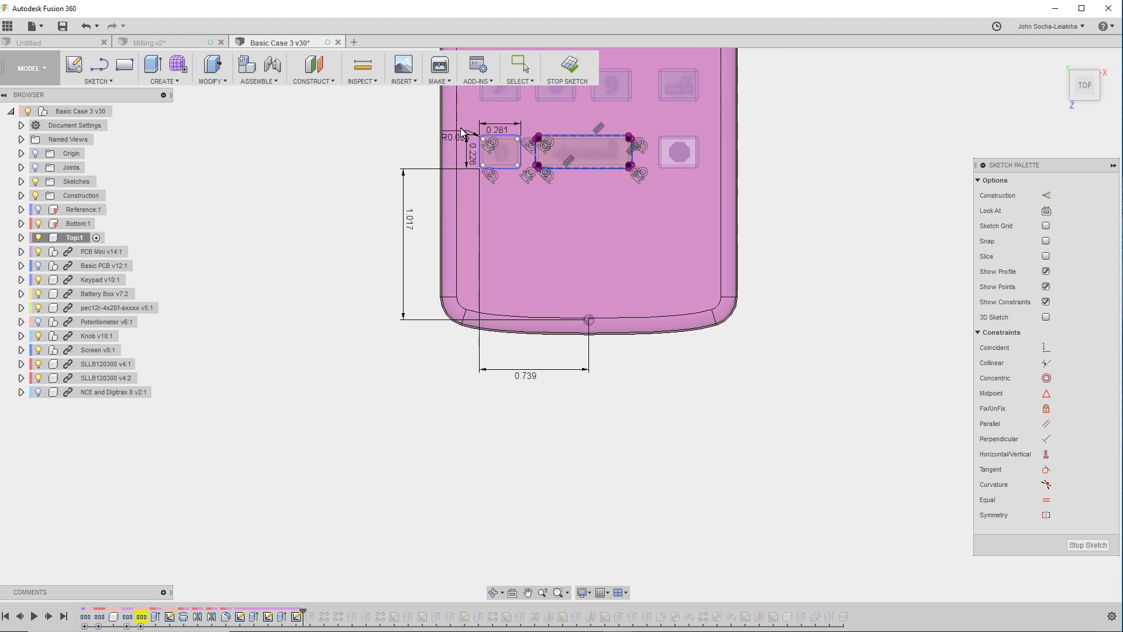
scroll(465, 135, up, 5)
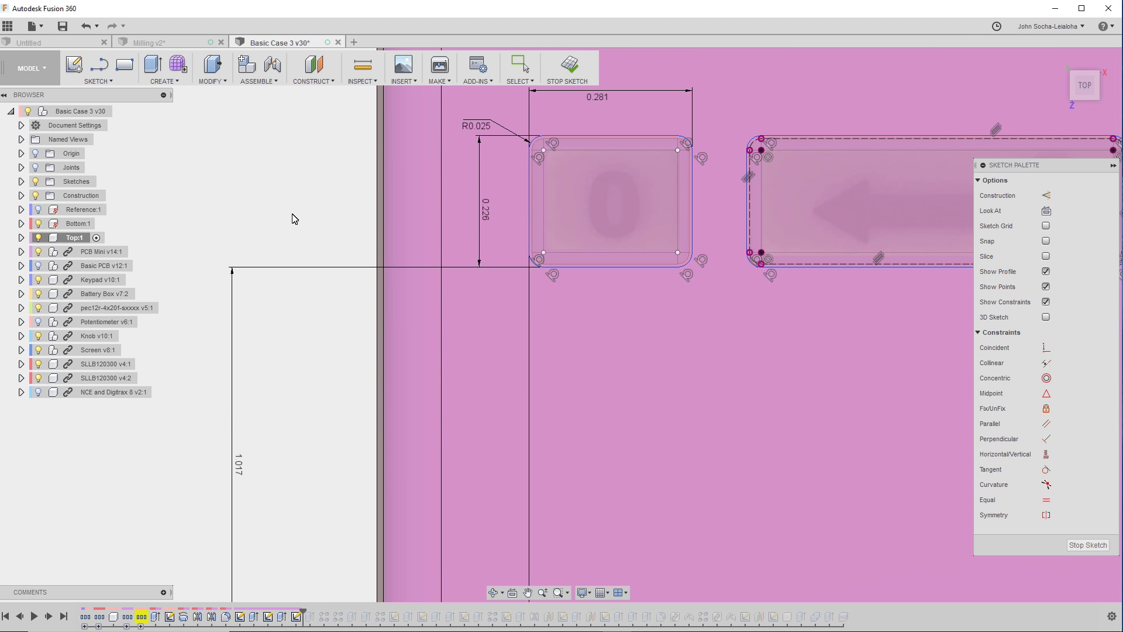
Make the top-right, bottom-left and bottom-right arcs equal to the top-left R0.025 arc.
key(Escape)
mouse_move(531, 204)
mouse_down()
mouse_move(499, 209)
mouse_move(545, 212)
mouse_move(527, 217)
mouse_up()
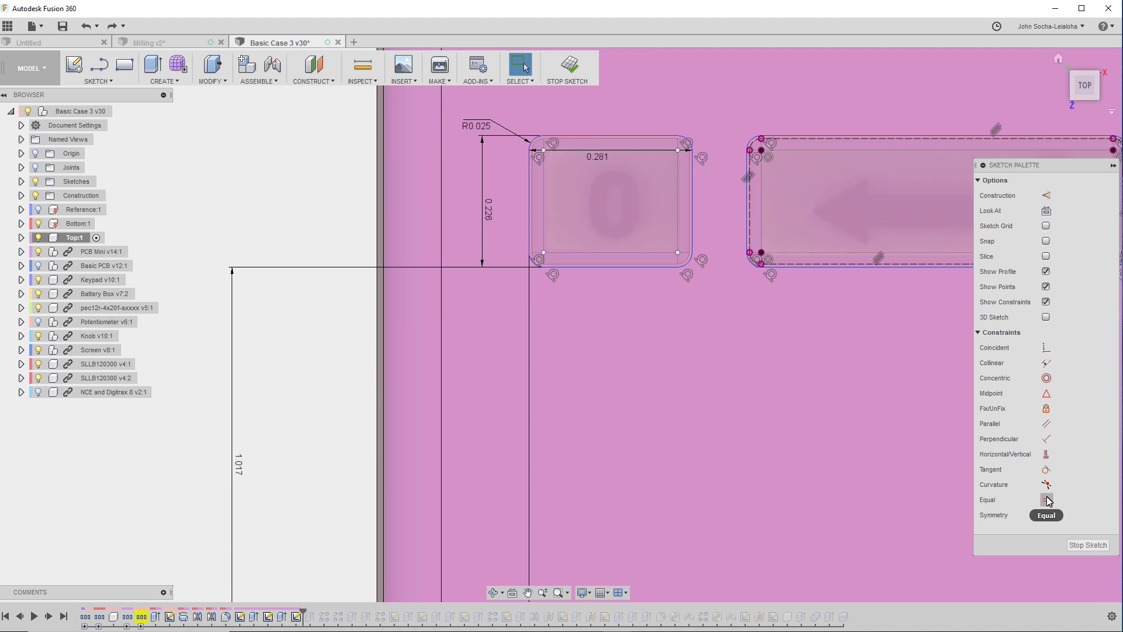
click(1046, 500)
click(535, 145)
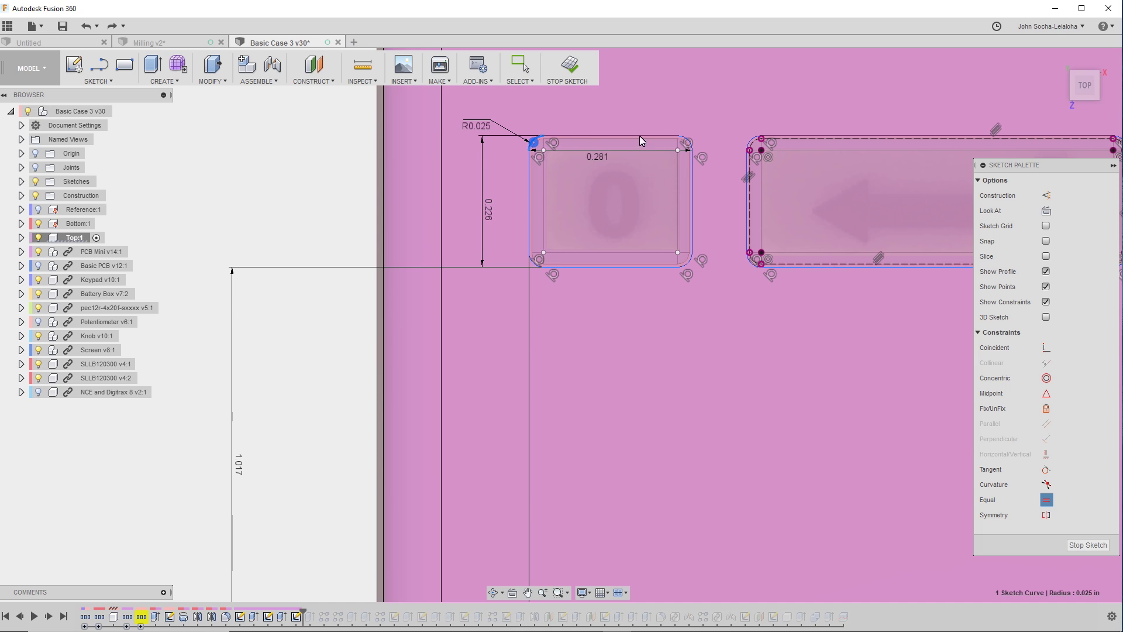
click(684, 138)
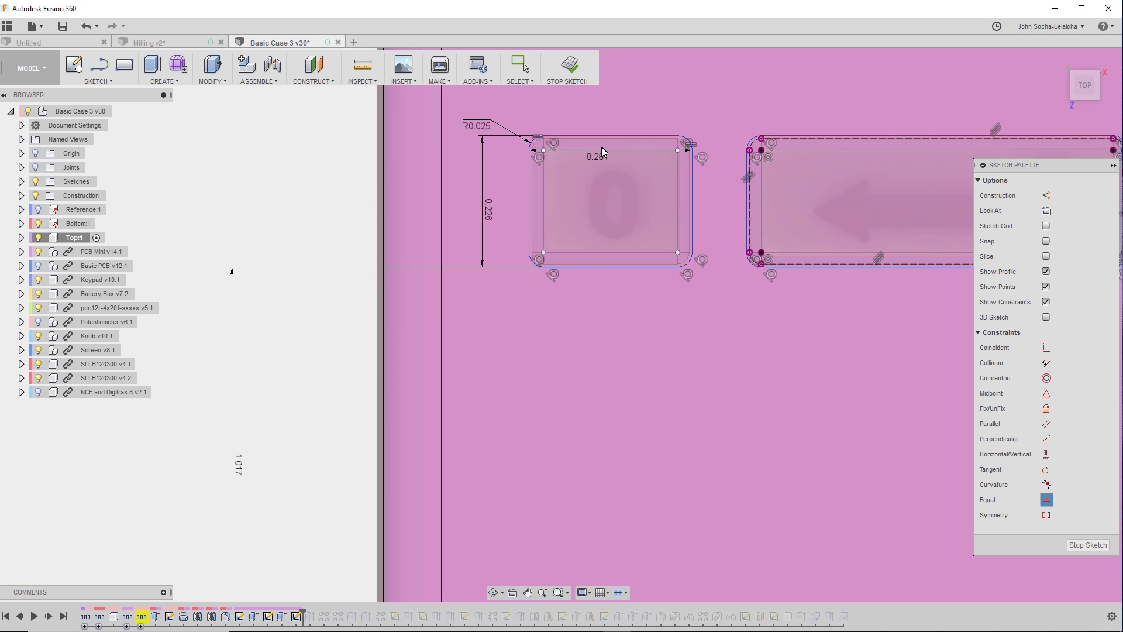
click(534, 143)
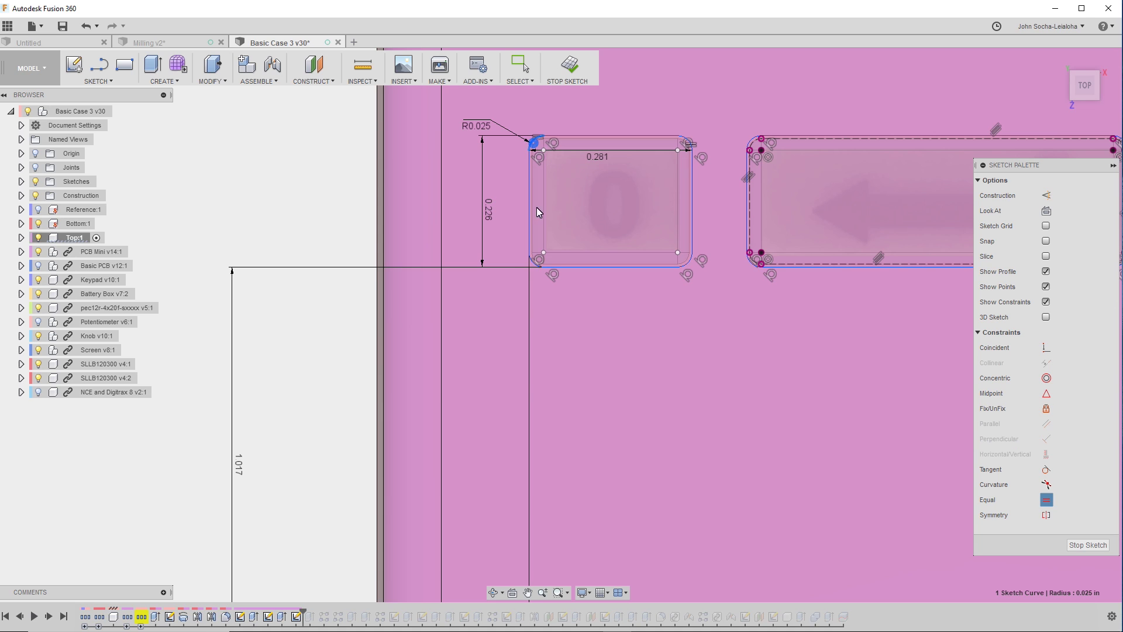
click(535, 262)
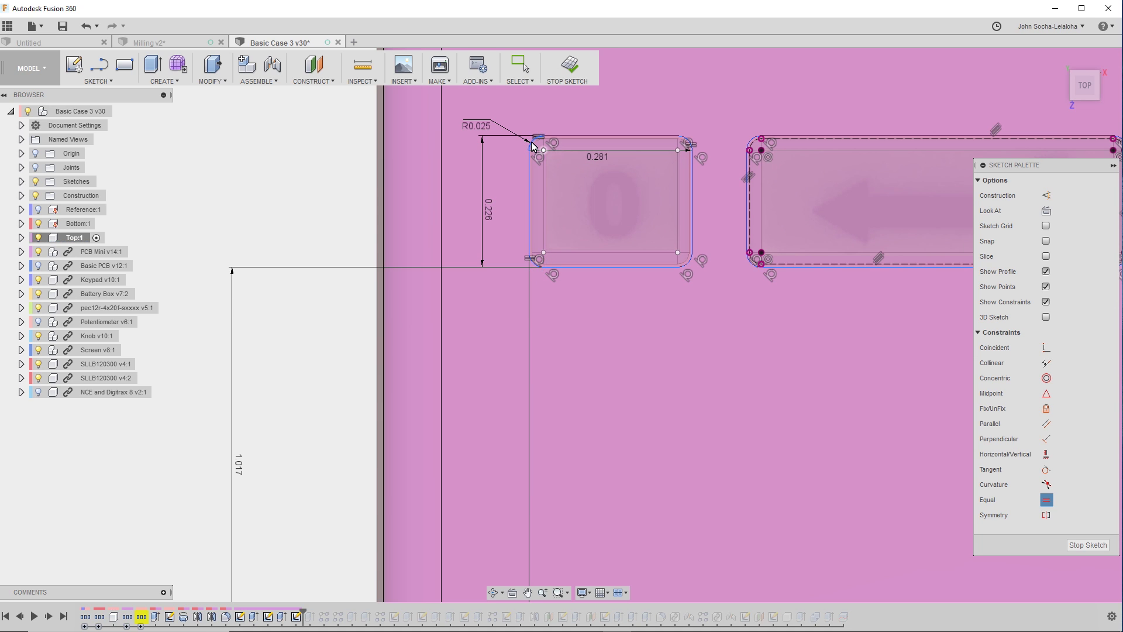
click(687, 266)
key(Escape)
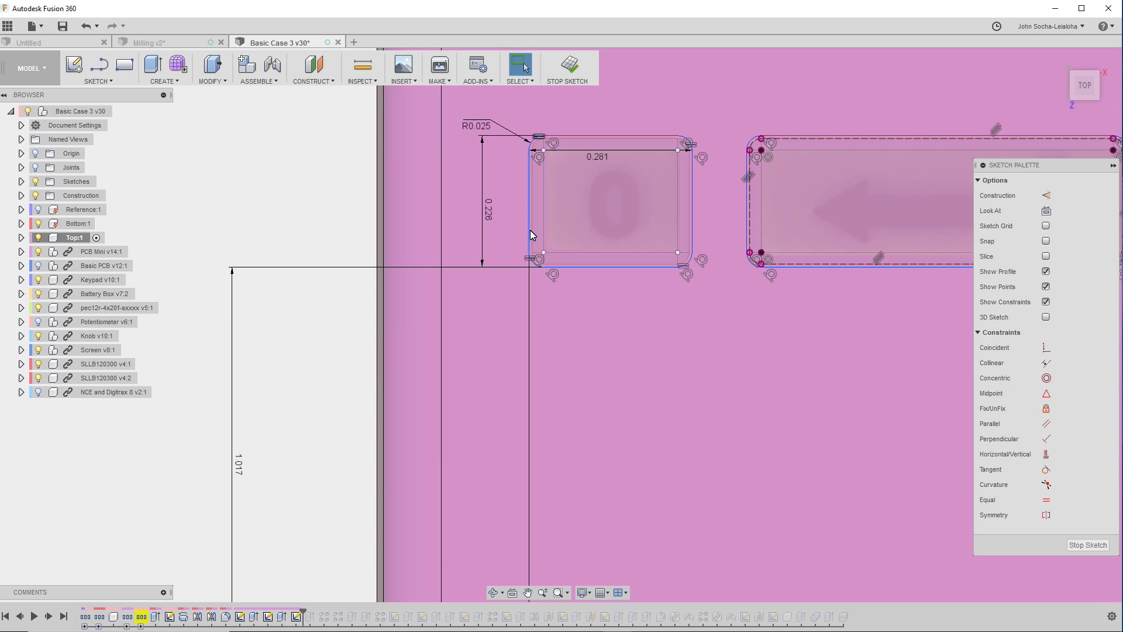
Undo the skewing drag, then constrain the 0 key's left line vertical and bottom line horizontal.
drag(530, 230, 498, 229)
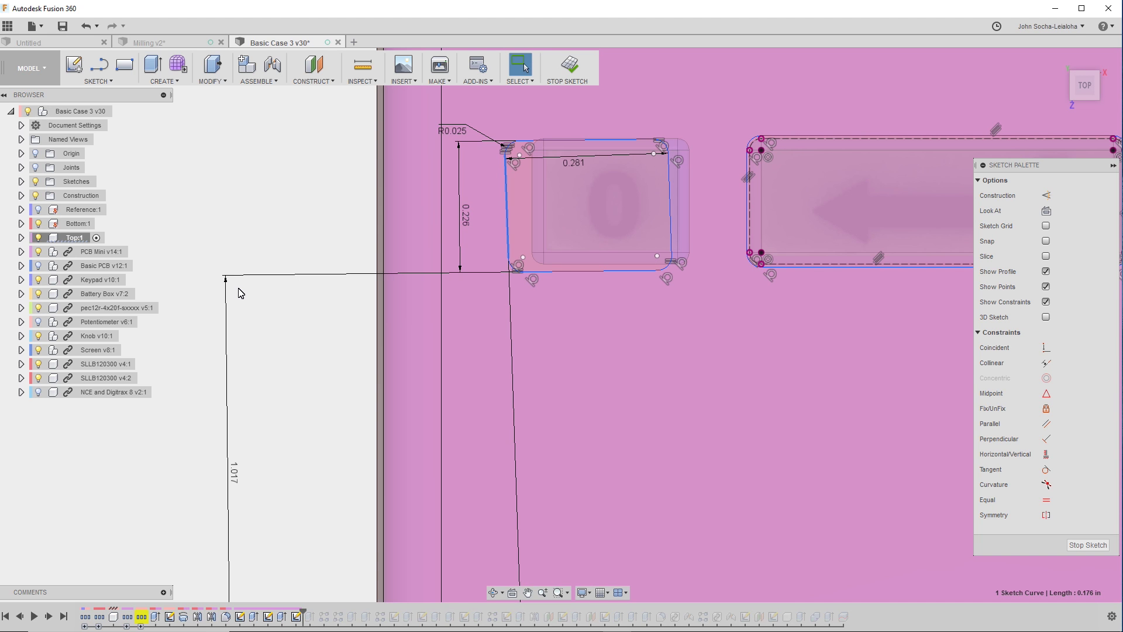
key(ctrl+z)
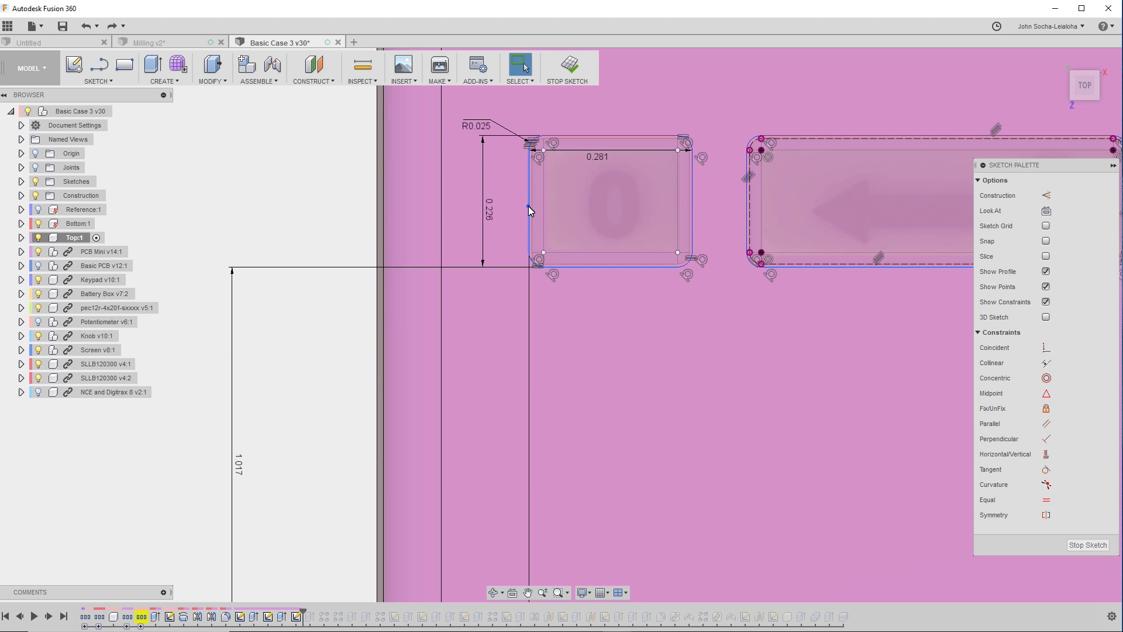
click(528, 206)
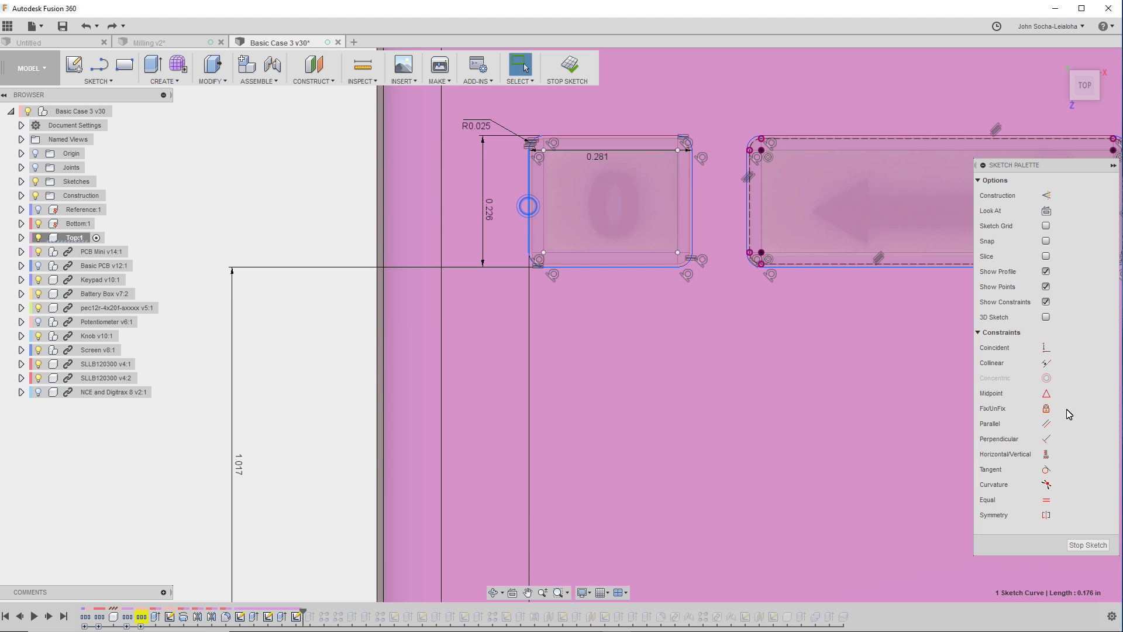
click(1046, 455)
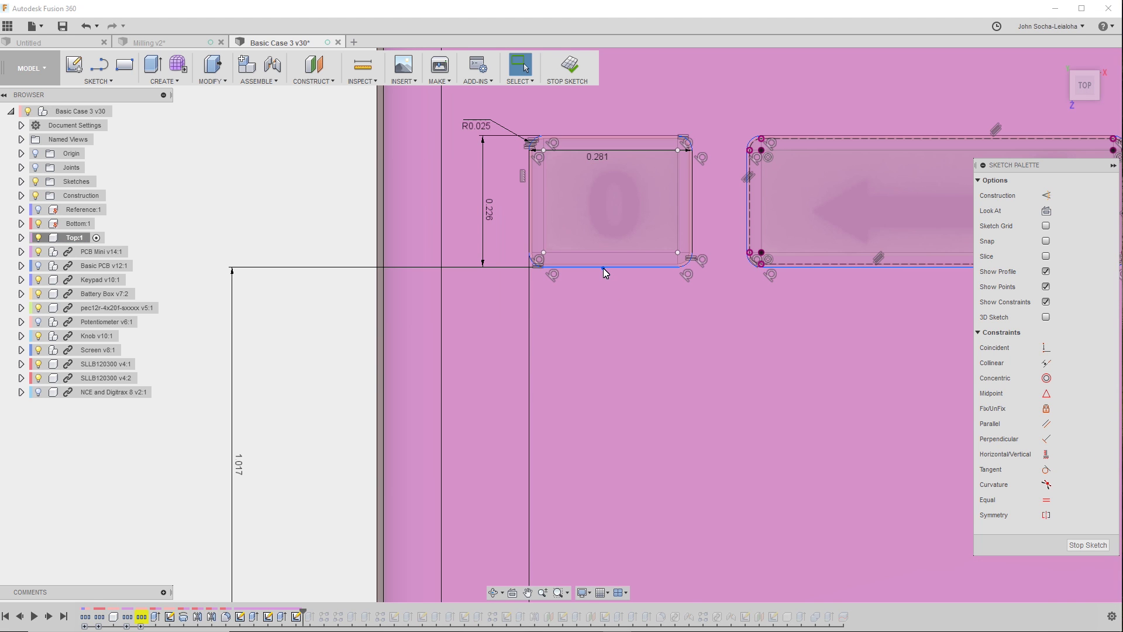
click(603, 268)
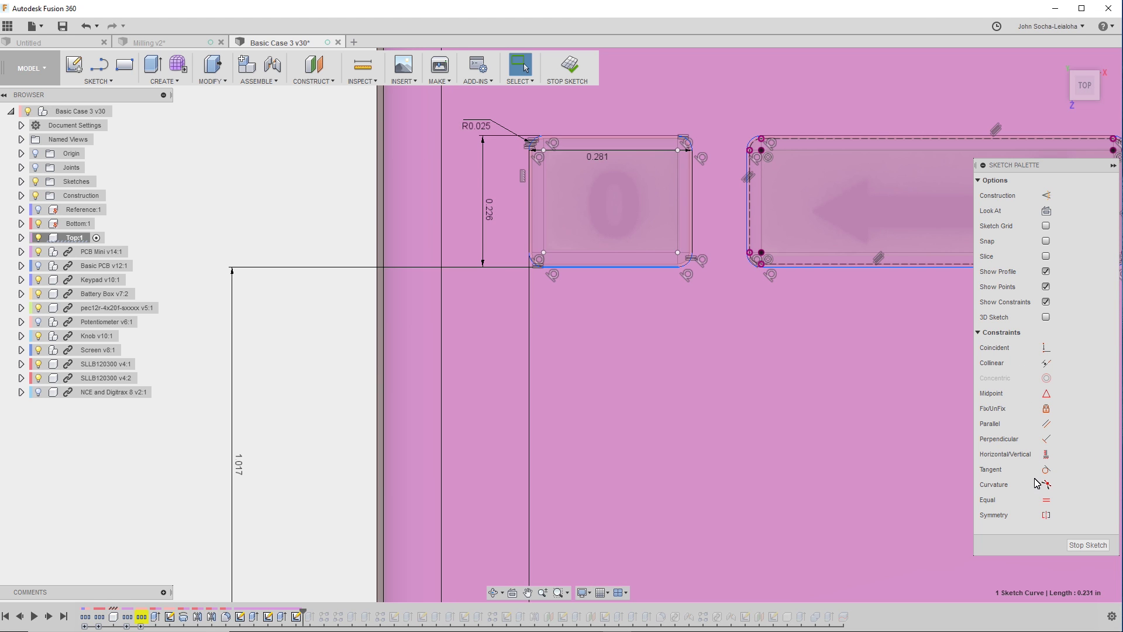
click(1046, 454)
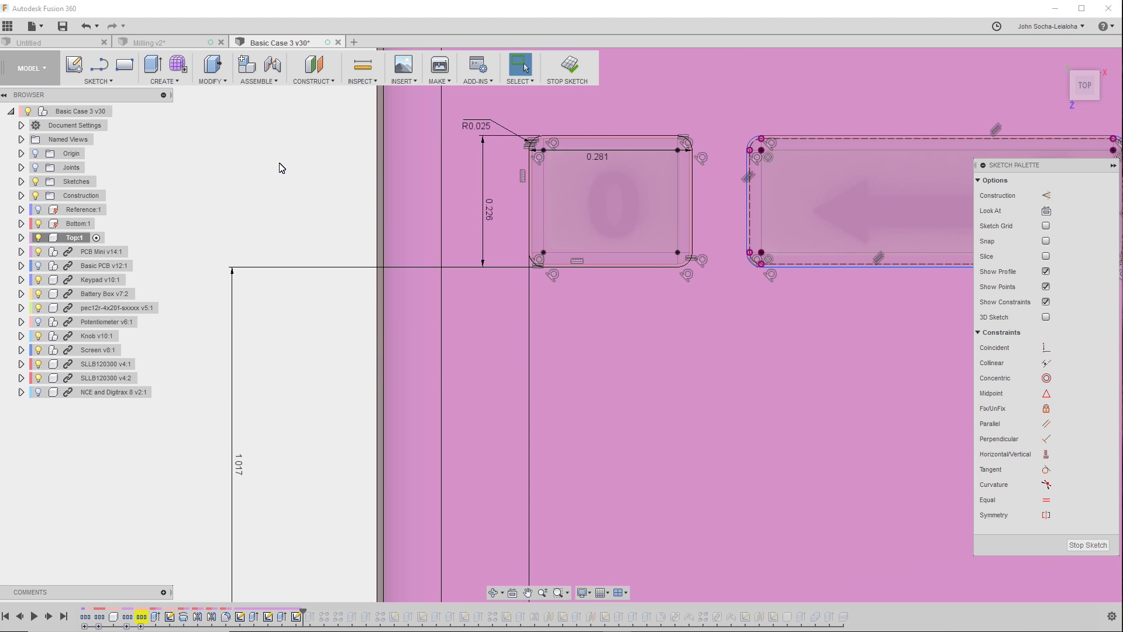
scroll(477, 286, down, 3)
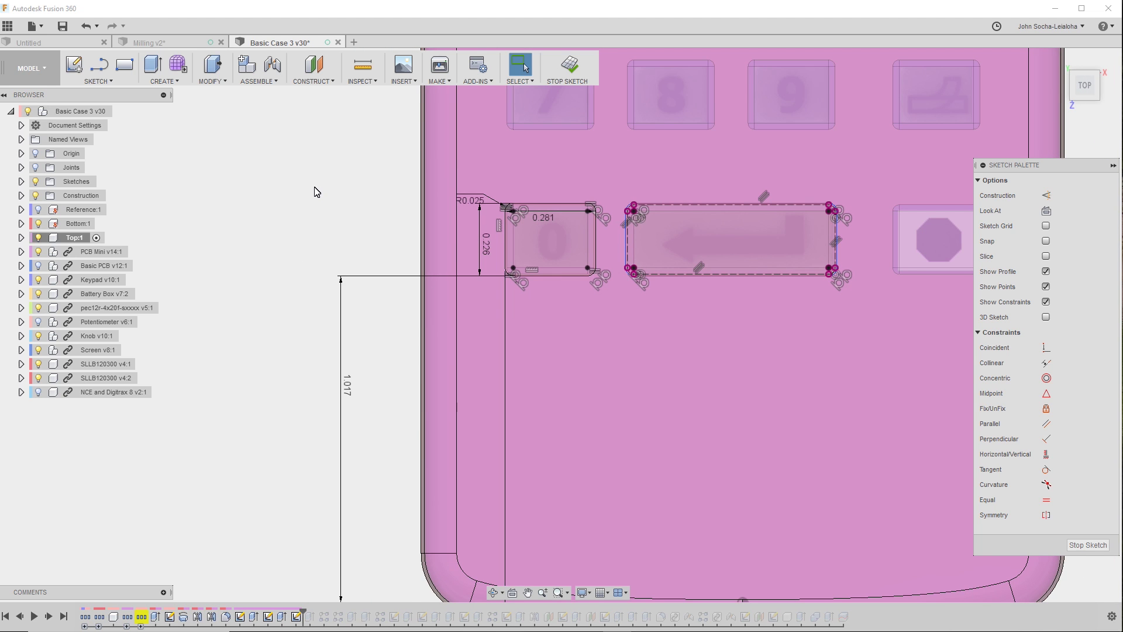
scroll(614, 173, up, 5)
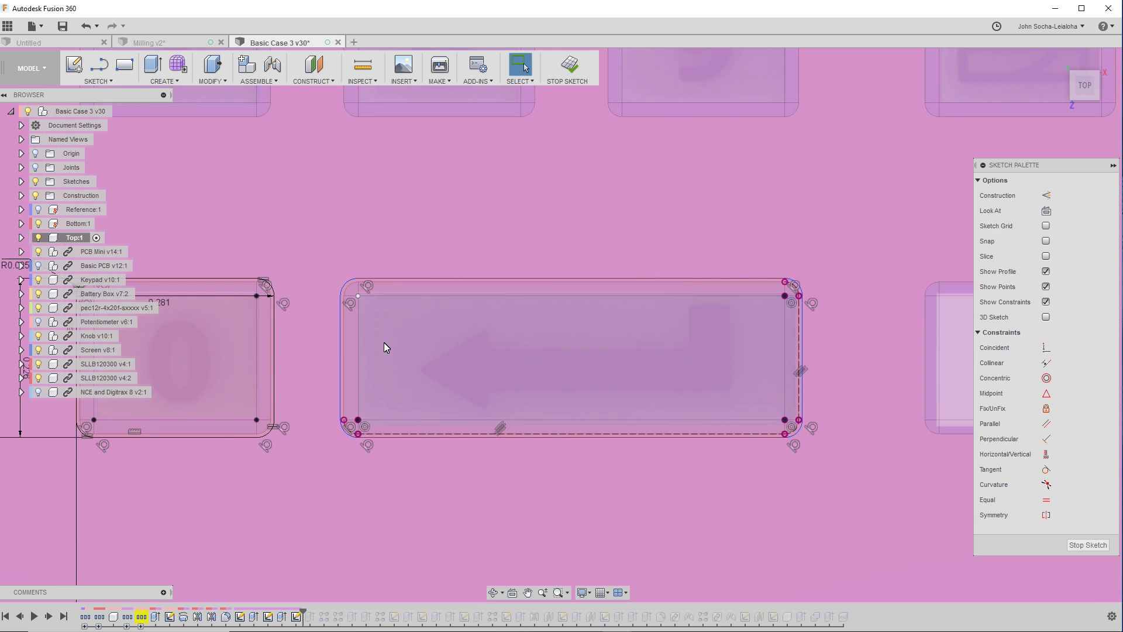
scroll(350, 426, up, 3)
Try making the arrow hole's corner arcs equal, then cancel the failed constraint.
scroll(807, 426, down, 3)
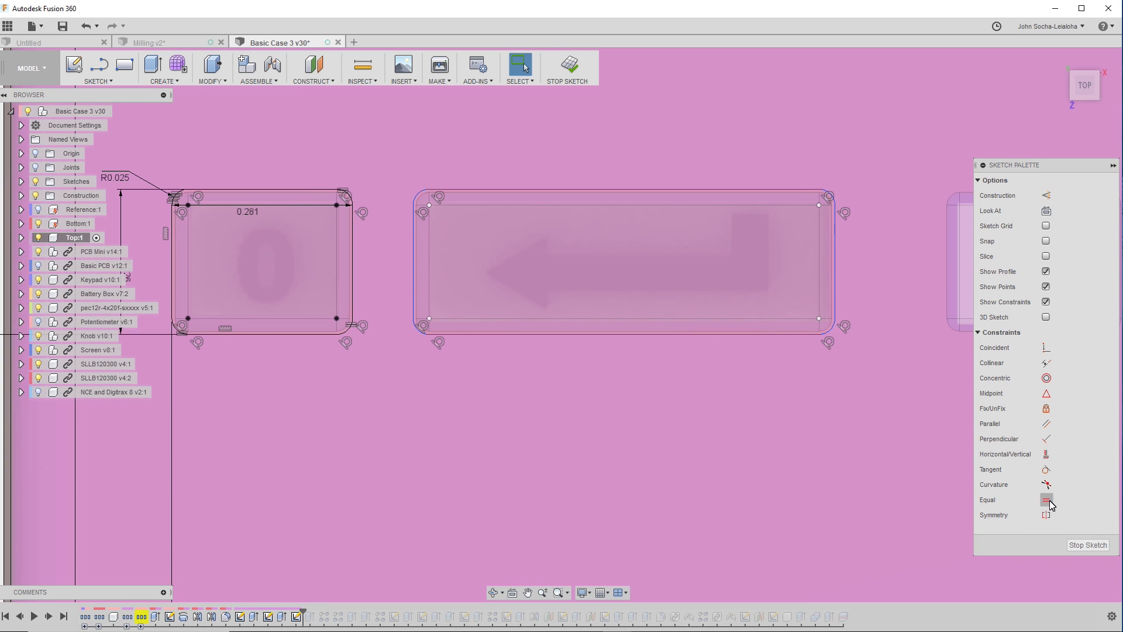
click(1046, 499)
click(420, 195)
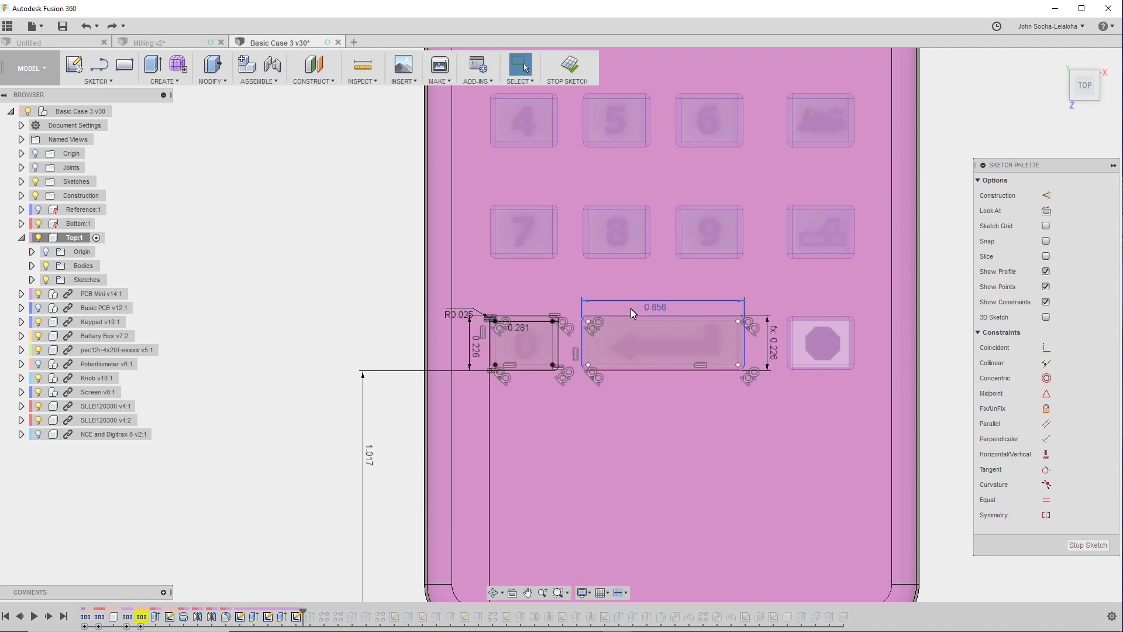
scroll(754, 366, up, 4)
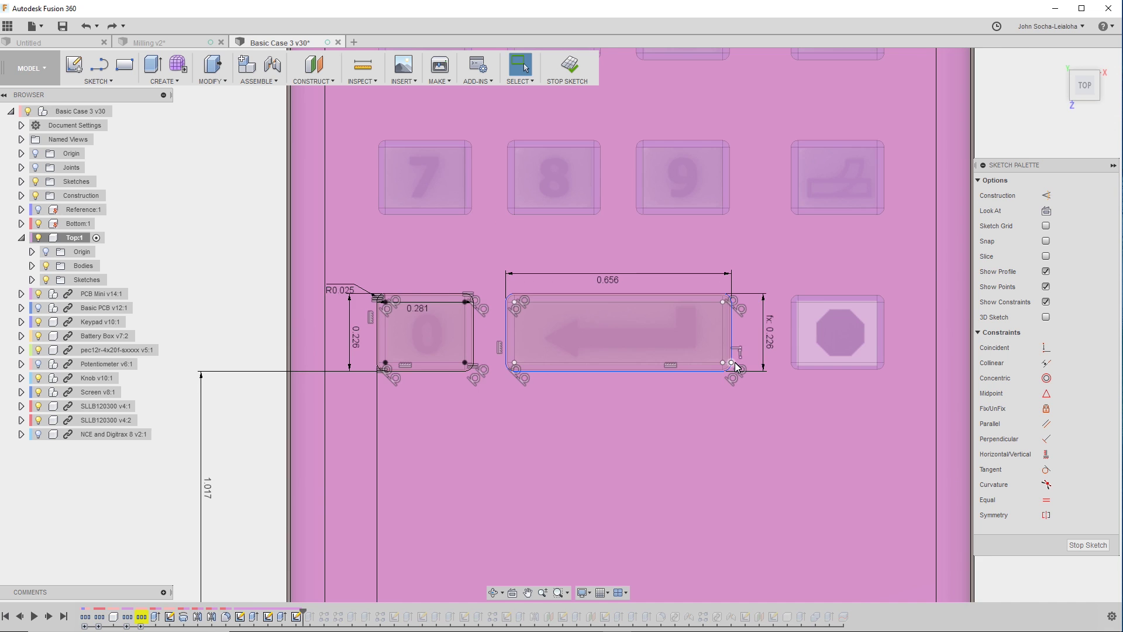
scroll(729, 366, down, 2)
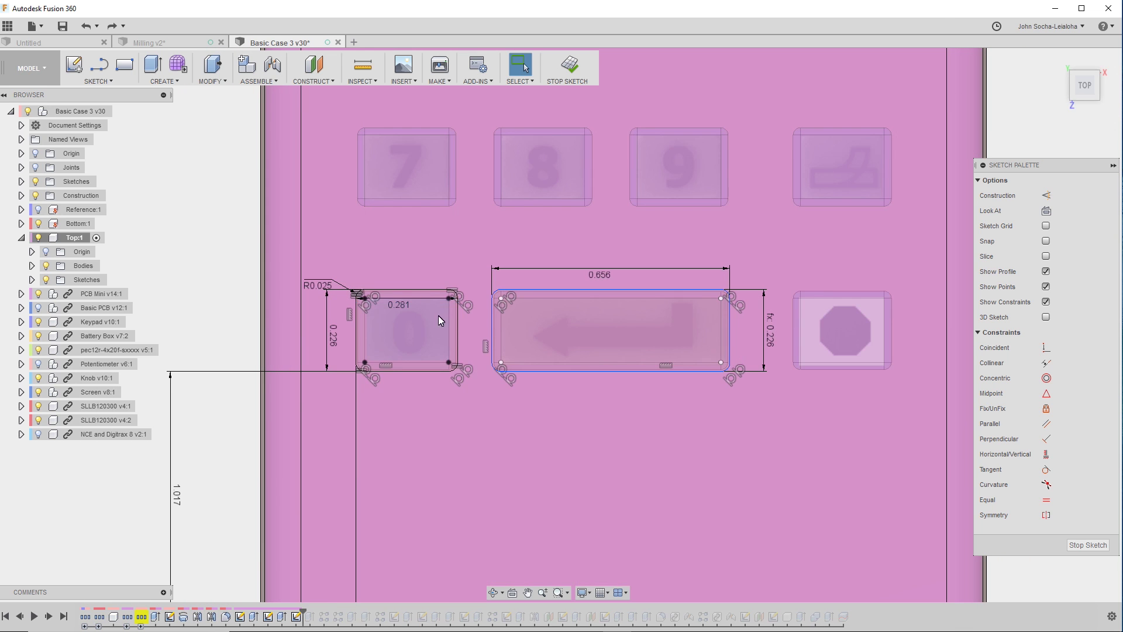
click(1045, 499)
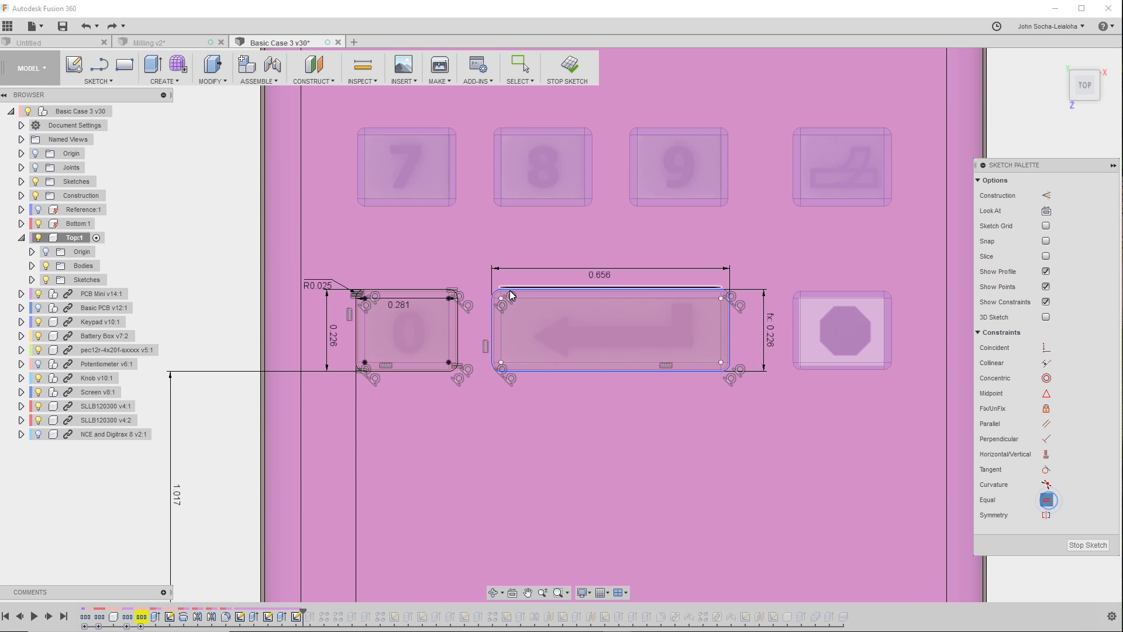
scroll(509, 293, up, 3)
scroll(510, 295, up, 2)
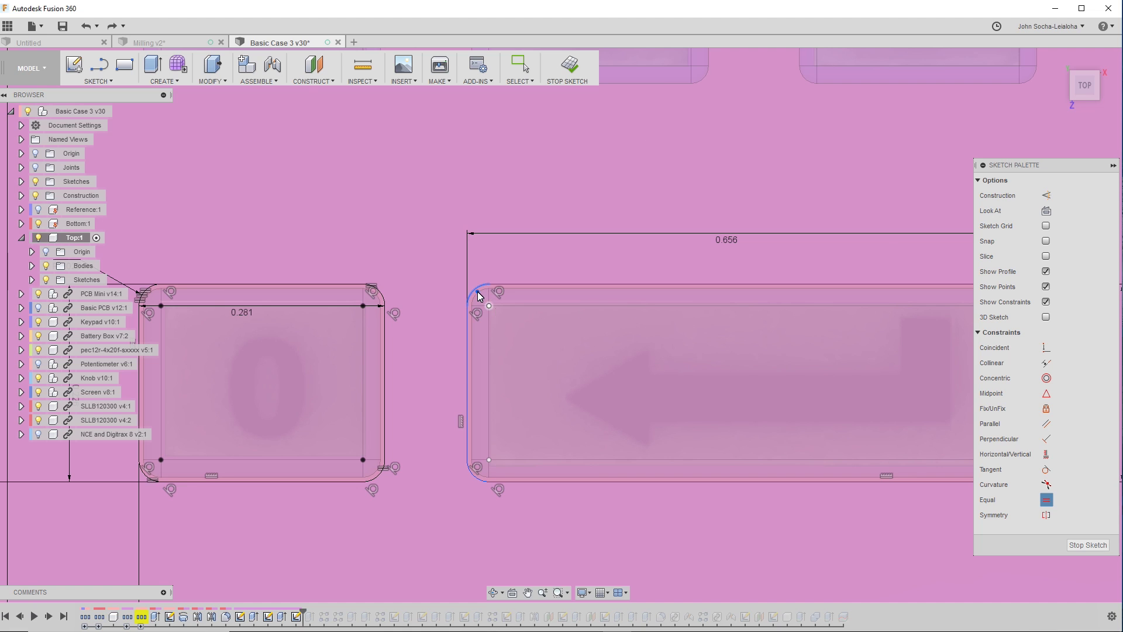
click(477, 291)
click(481, 483)
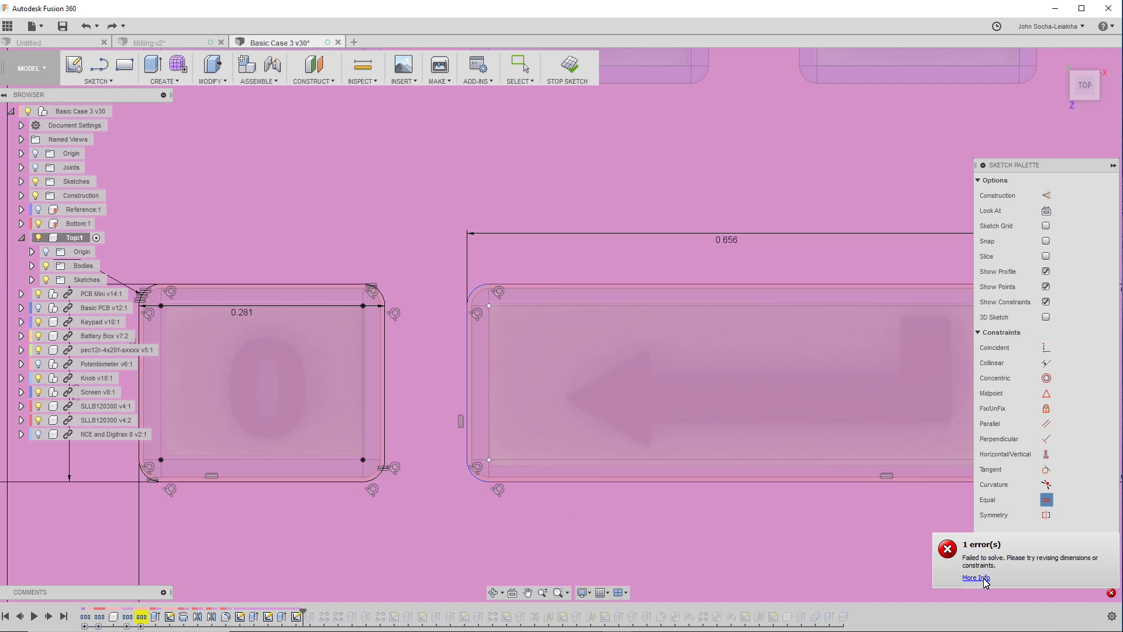
key(Escape)
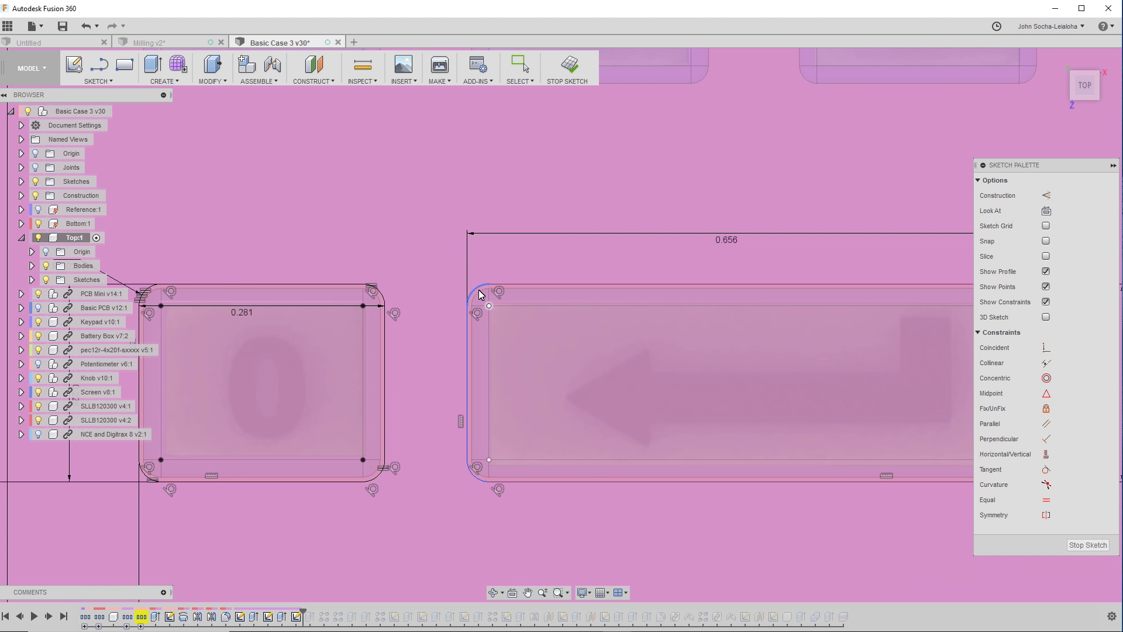
Dimension the arrow hole's top-left corner radius, linking it to the 0 key's d936 R0.025.
click(478, 291)
key(d)
click(438, 240)
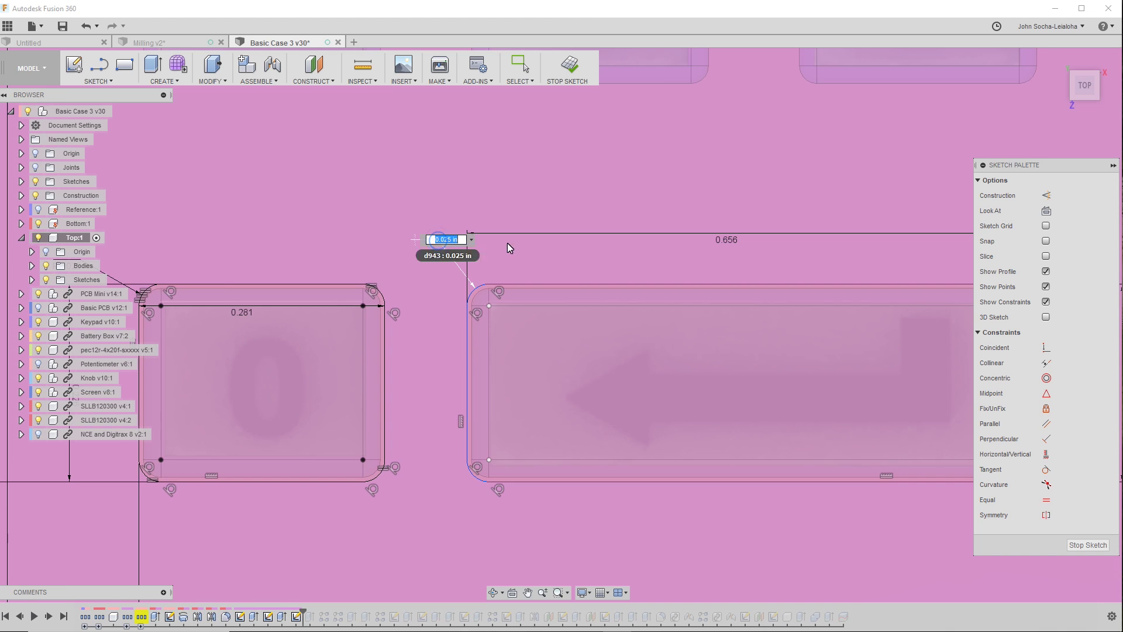
scroll(706, 289, down, 2)
scroll(707, 294, down, 1)
click(236, 273)
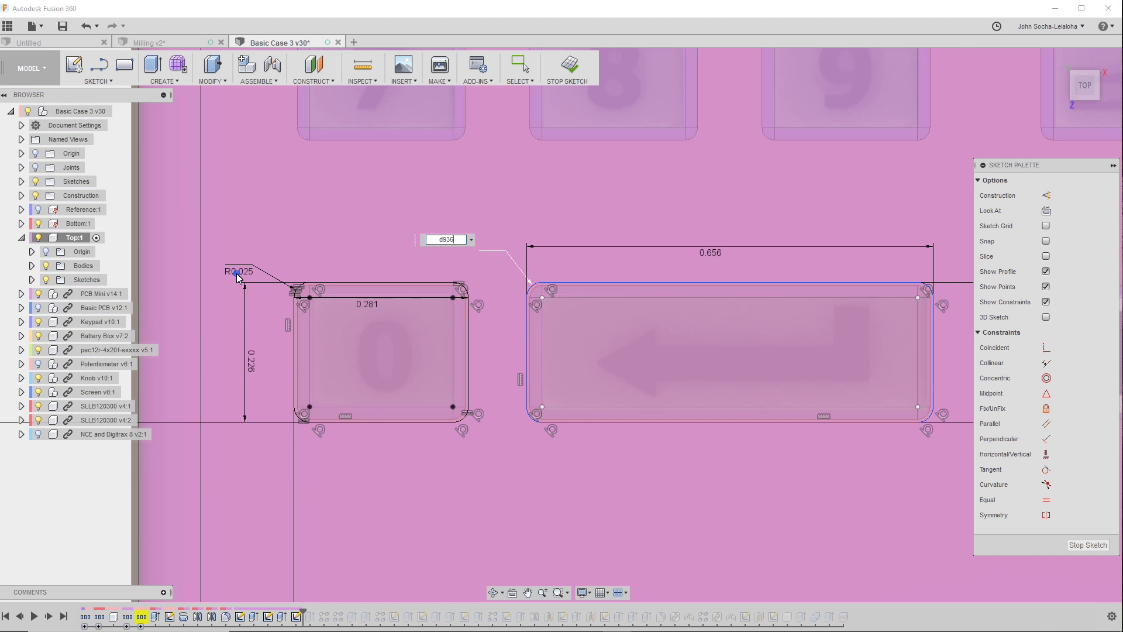
key(Return)
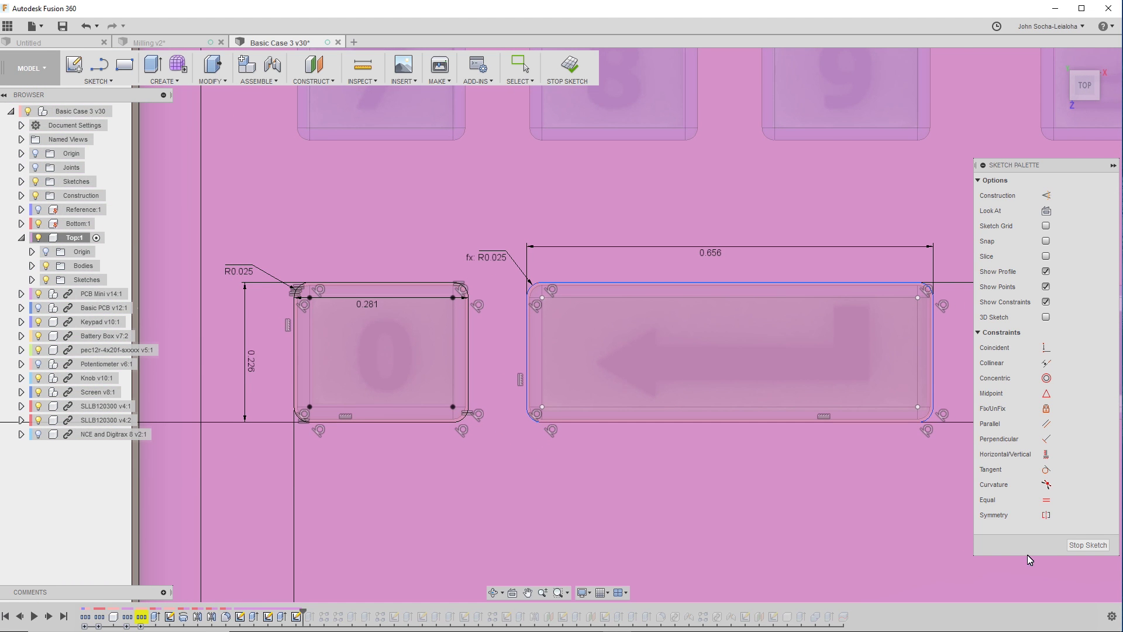
Make the bottom-left and top-right corner arcs equal to the top-left arc.
click(1046, 500)
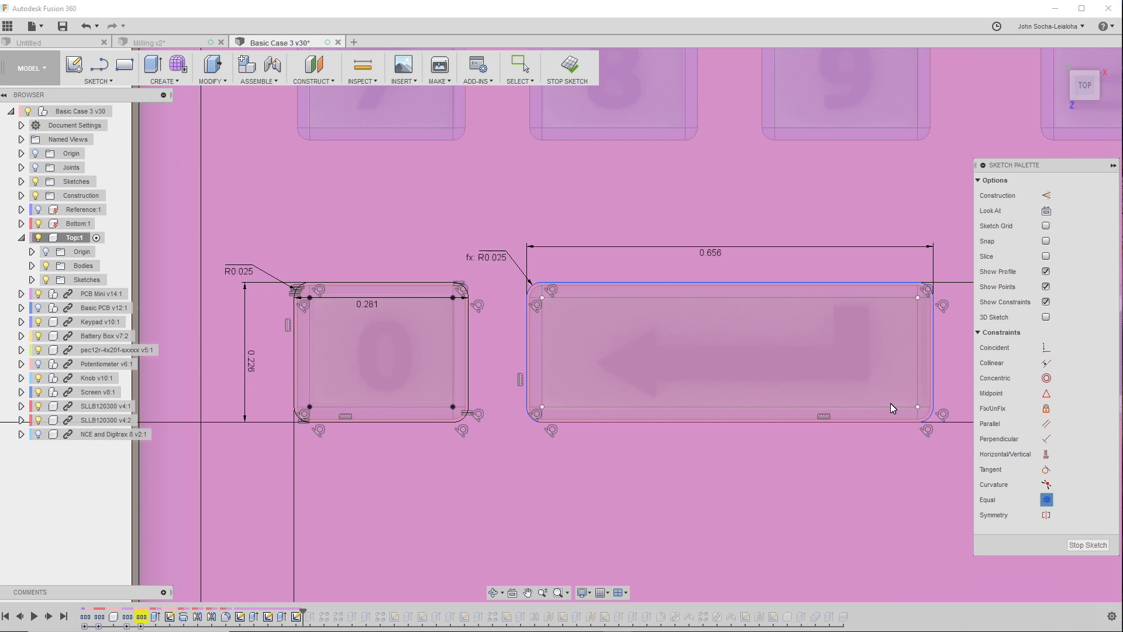
click(534, 291)
click(533, 421)
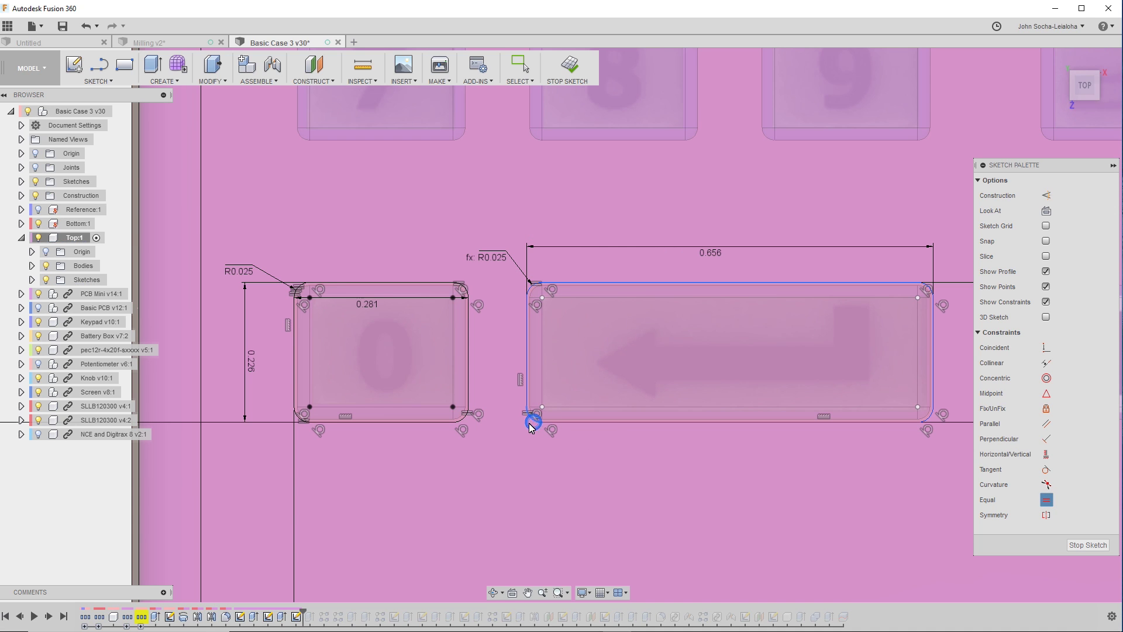
click(534, 291)
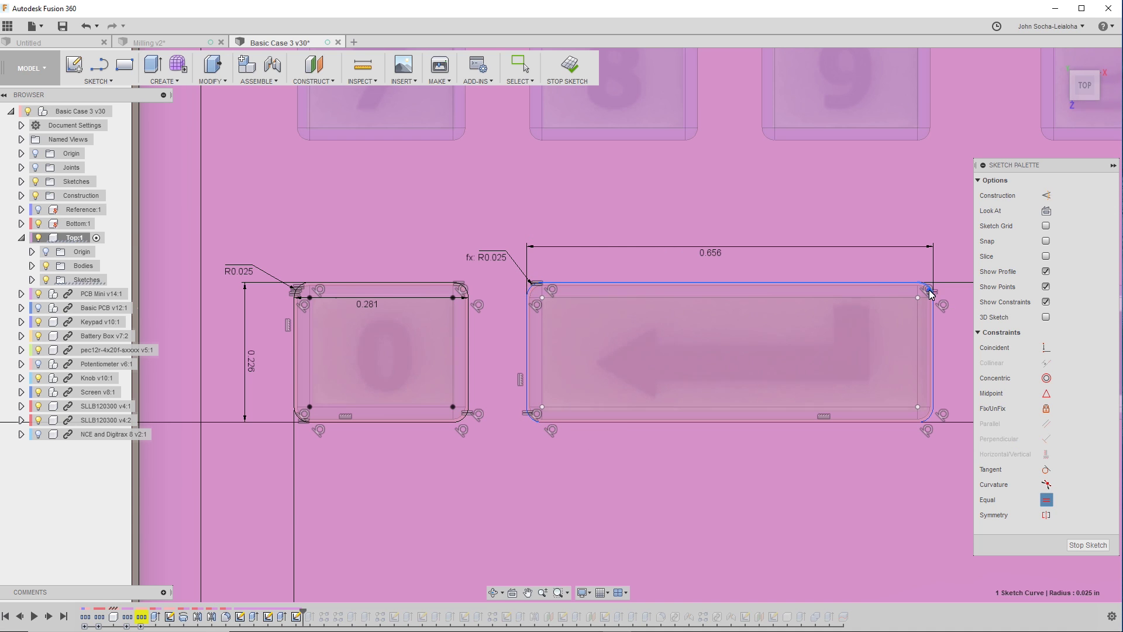
click(931, 294)
scroll(527, 233, down, 3)
scroll(212, 293, up, 2)
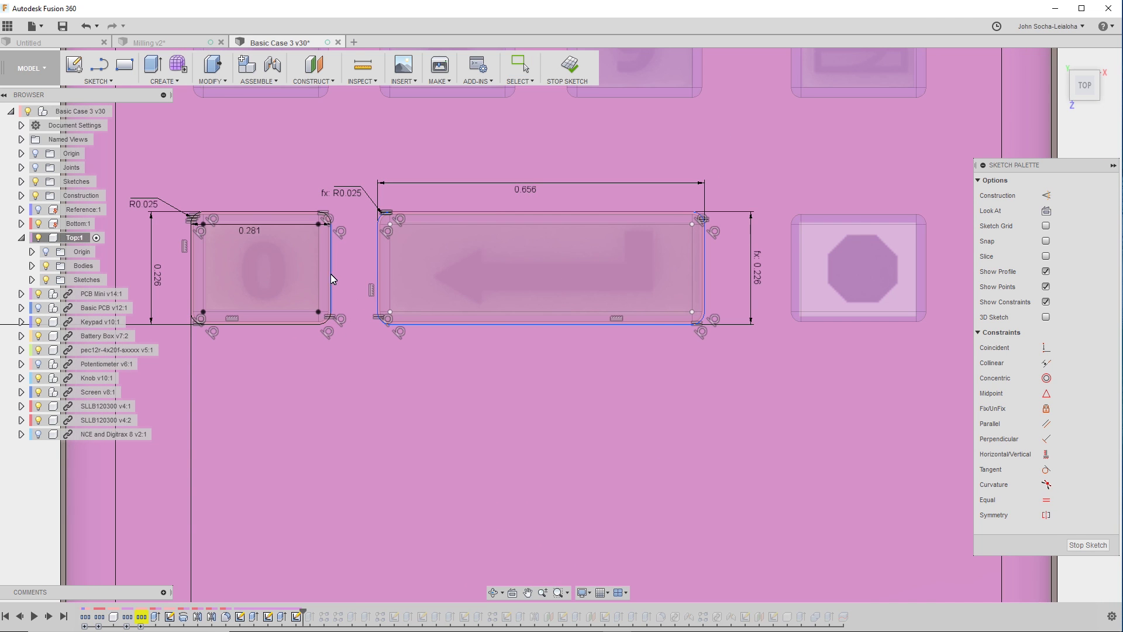
scroll(261, 241, down, 3)
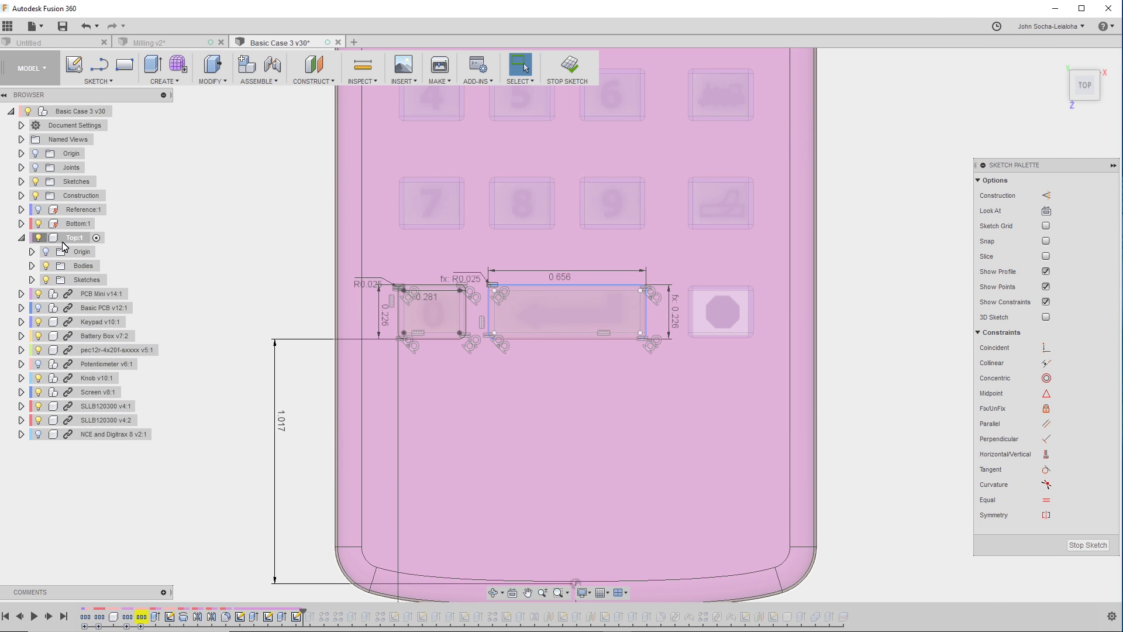
Isolate the Top:1 component and hide its bodies to expose the sketch.
right_click(64, 241)
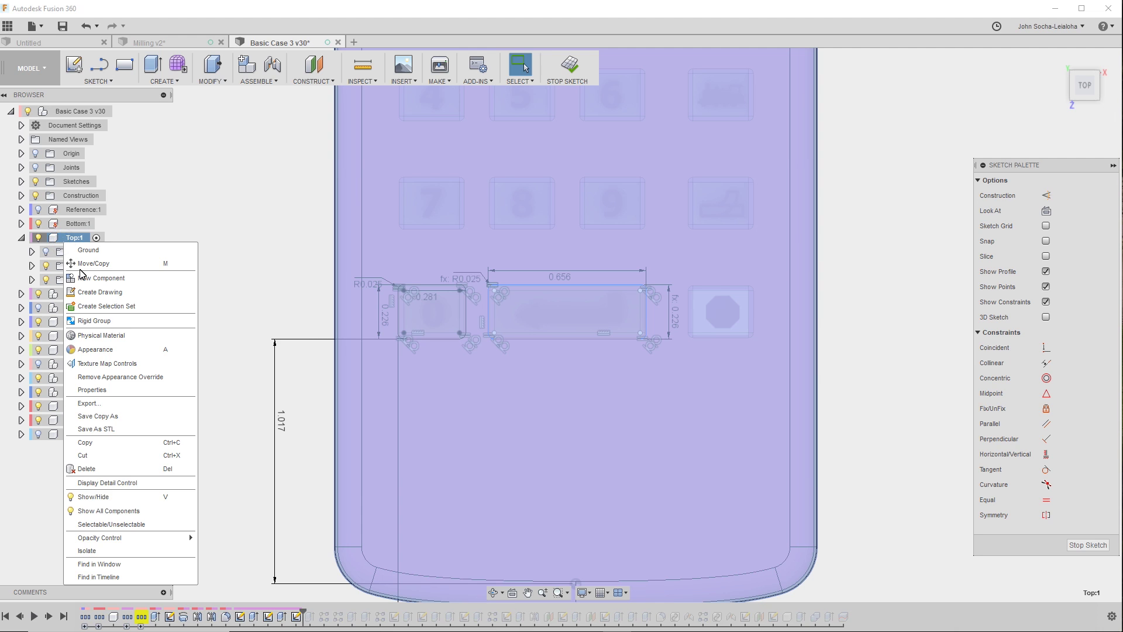
click(87, 550)
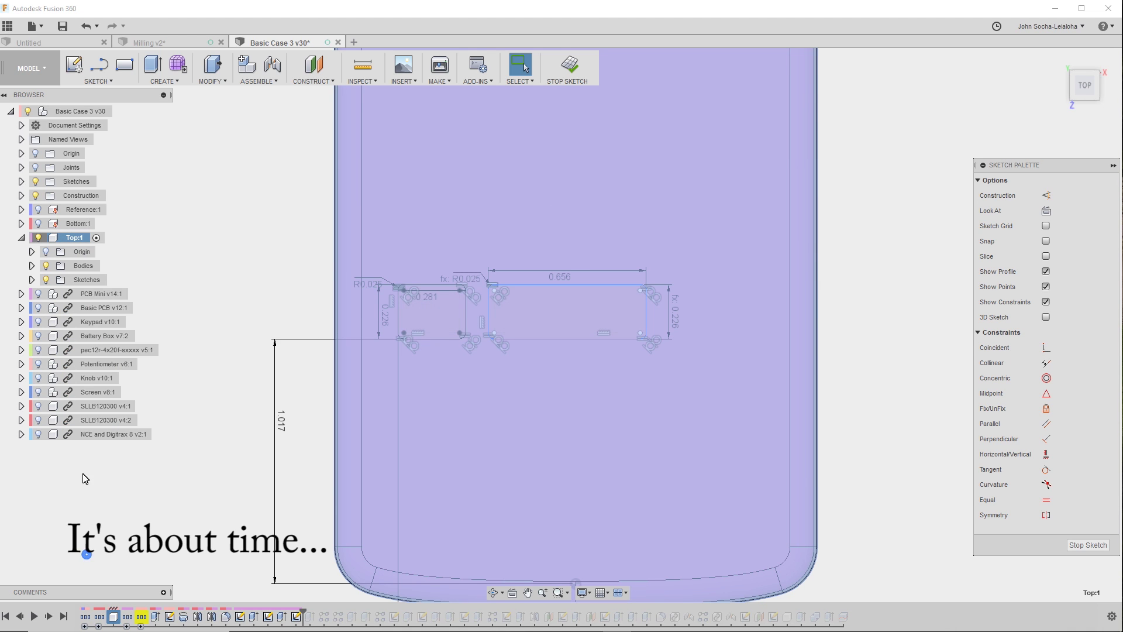
click(48, 266)
scroll(354, 289, down, 3)
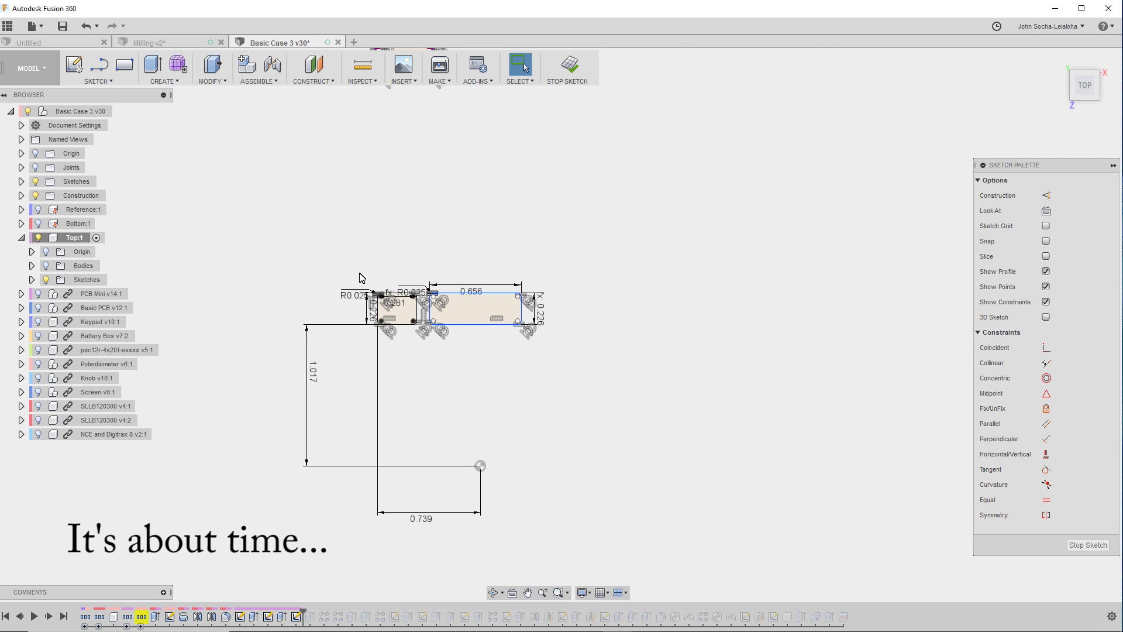
scroll(362, 298, down, 2)
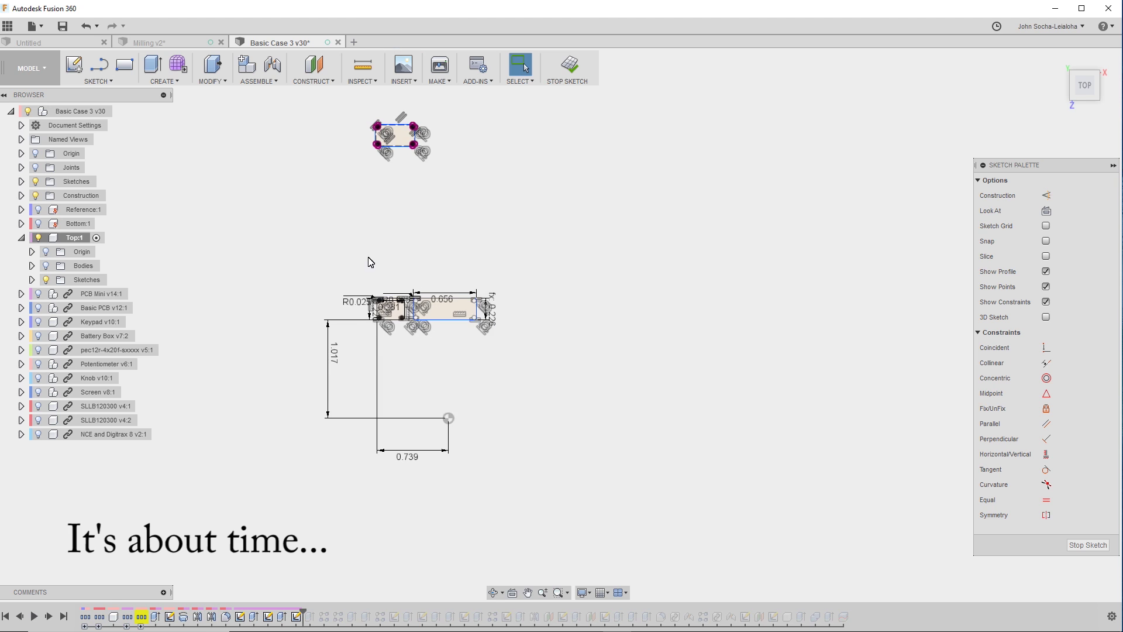
scroll(427, 327, up, 5)
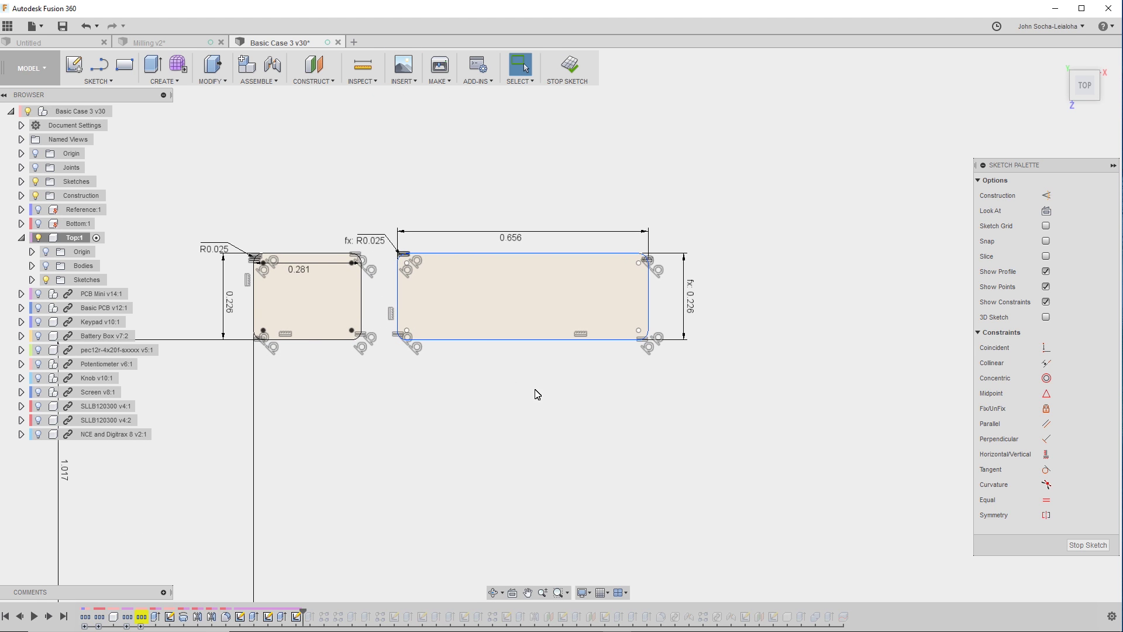
scroll(468, 363, up, 2)
scroll(474, 390, up, 1)
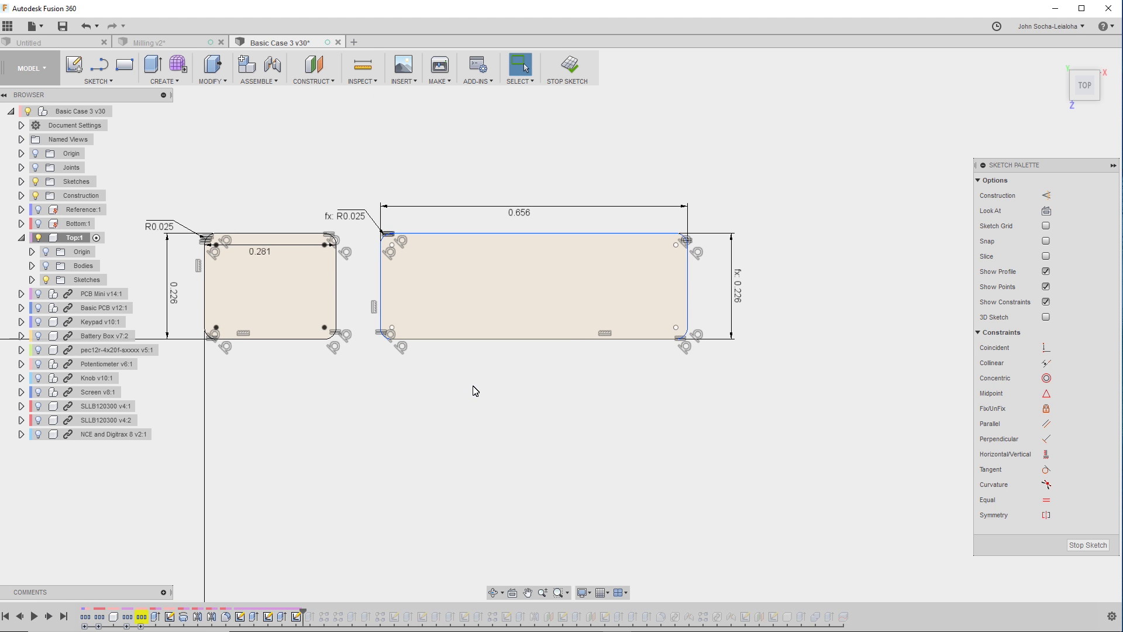
Dimension the gap between the 0 key hole and arrow hole to 0.094.
click(336, 291)
click(379, 295)
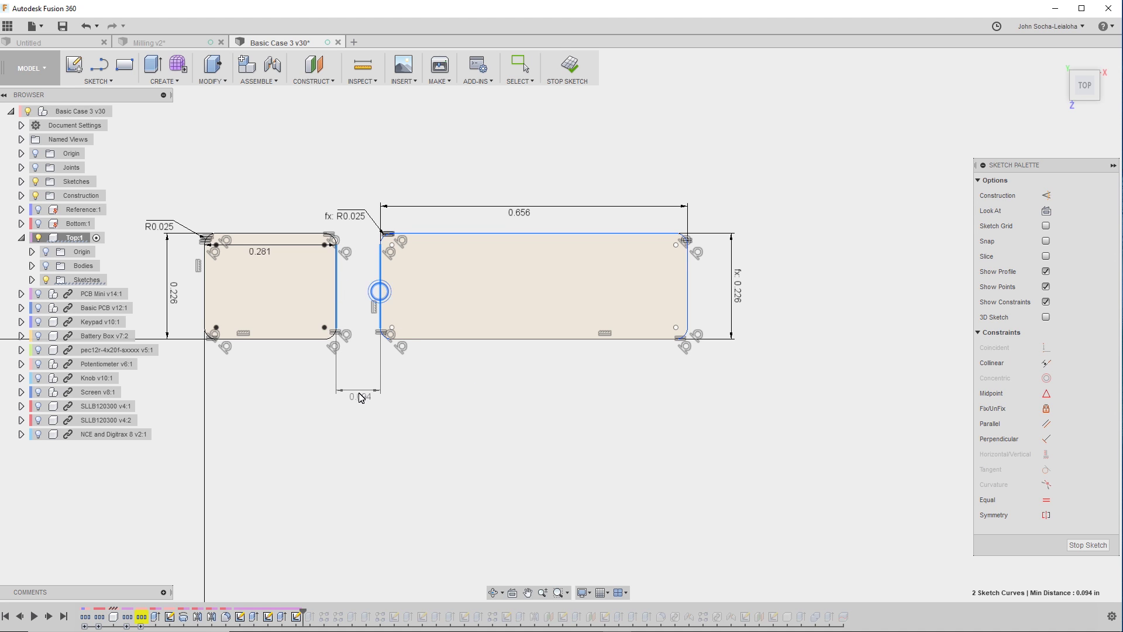
click(358, 393)
key(Return)
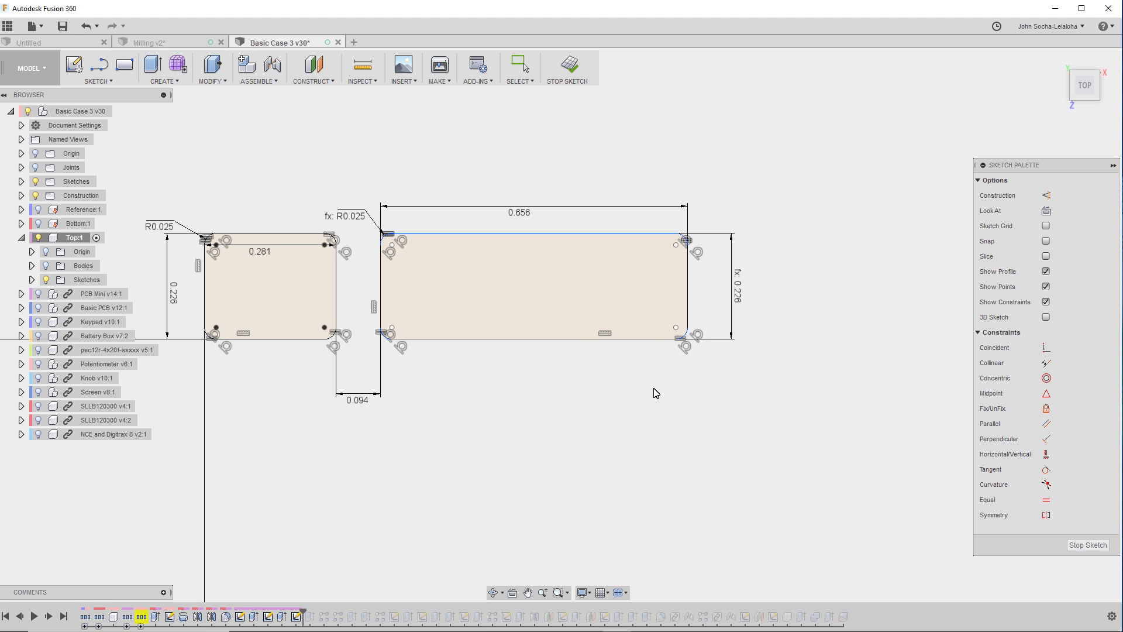
Make the two key holes' bottom lines collinear.
click(1046, 363)
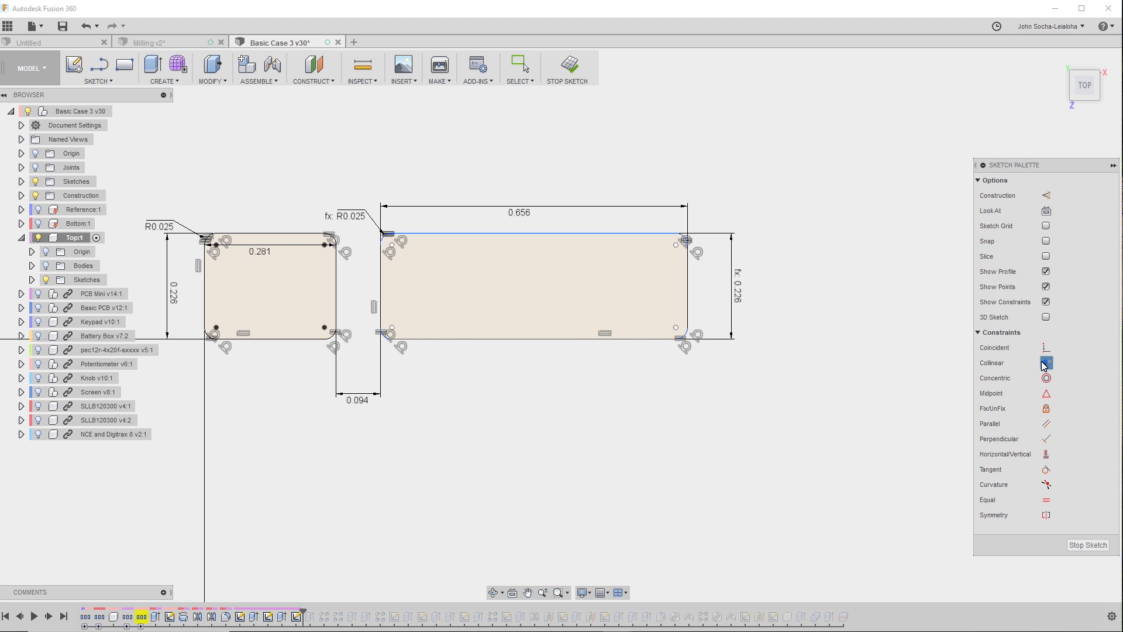
click(262, 339)
click(440, 342)
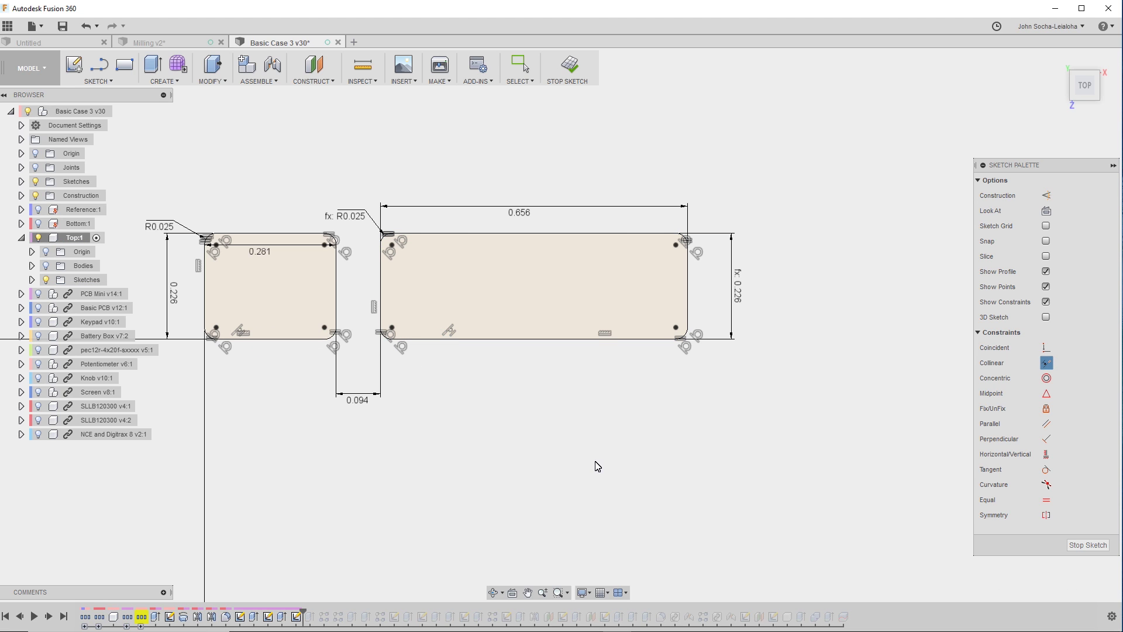
scroll(602, 477, down, 2)
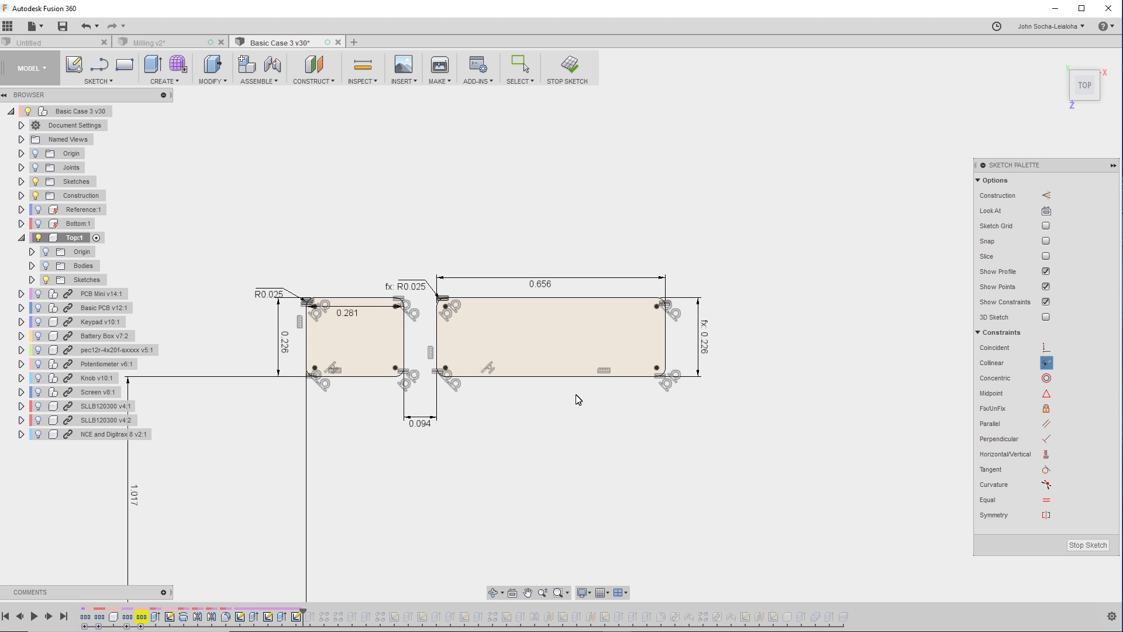
key(Escape)
scroll(620, 497, down, 3)
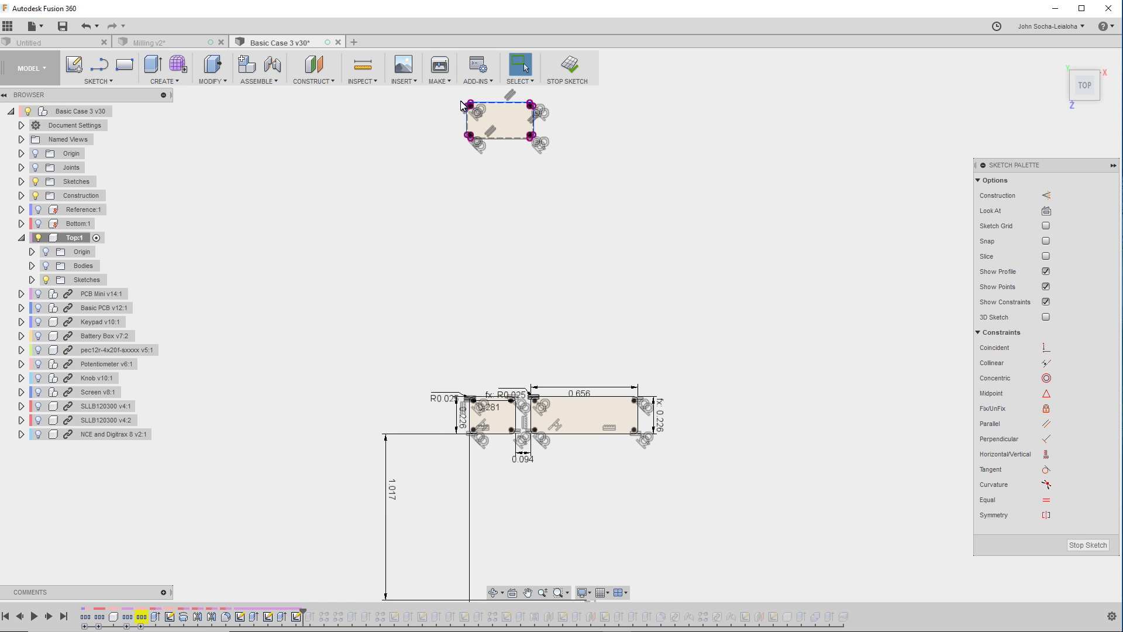
Add the 0.756 horizontal offset and 0.411 width to the top key-hole rectangle.
scroll(468, 100, up, 5)
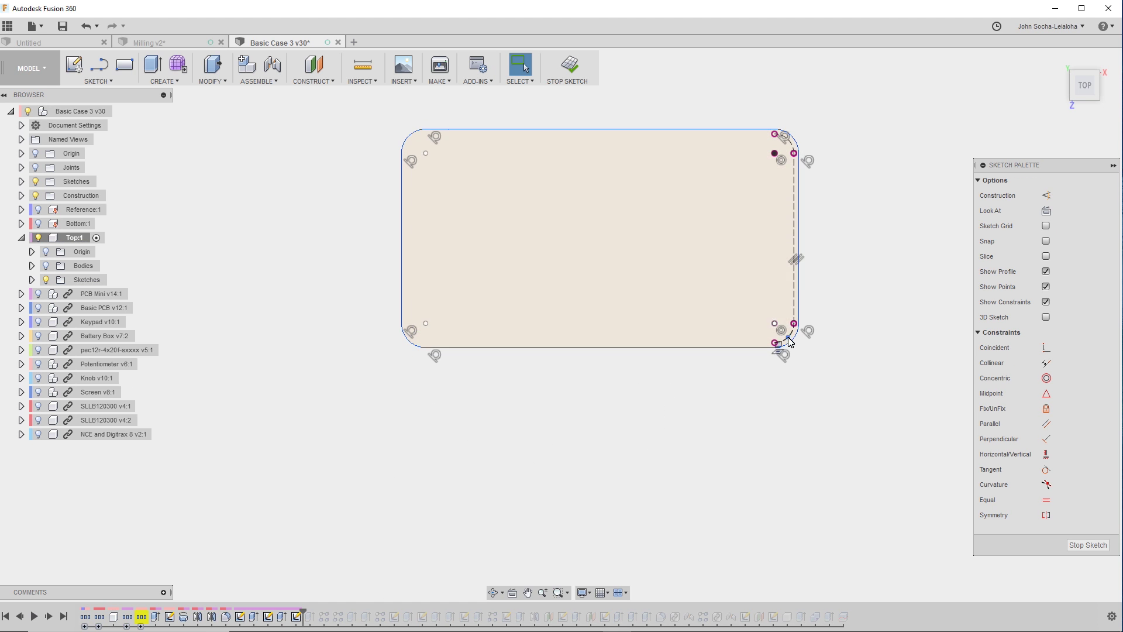
scroll(499, 151, down, 4)
scroll(393, 169, down, 4)
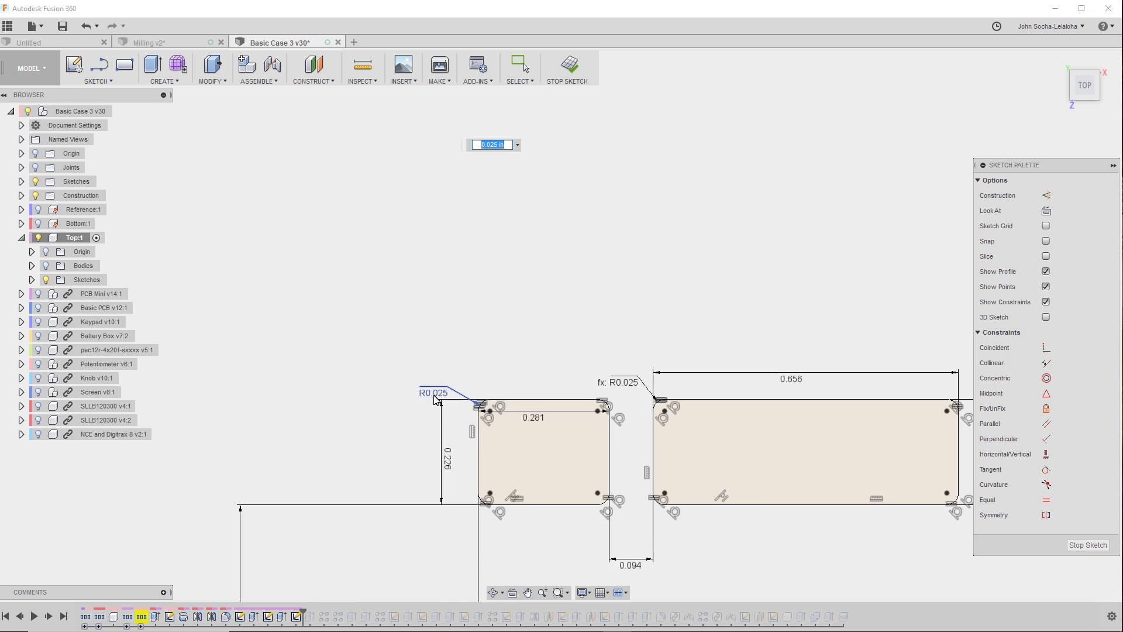
click(548, 556)
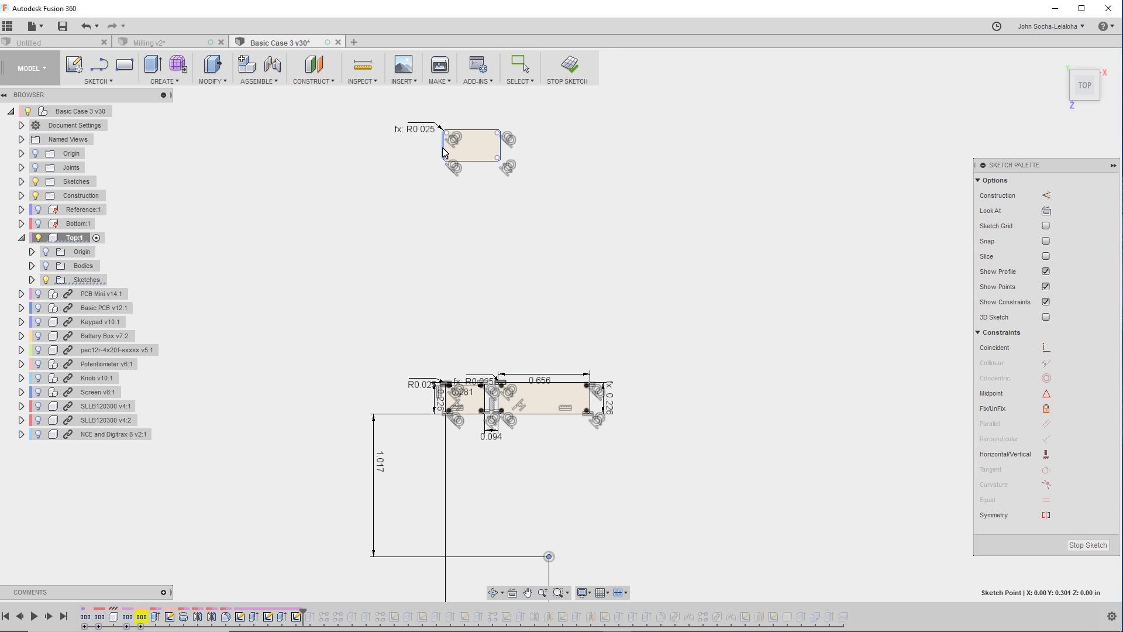
click(484, 206)
scroll(437, 141, up, 3)
click(485, 157)
click(494, 116)
key(Return)
scroll(494, 117, down, 3)
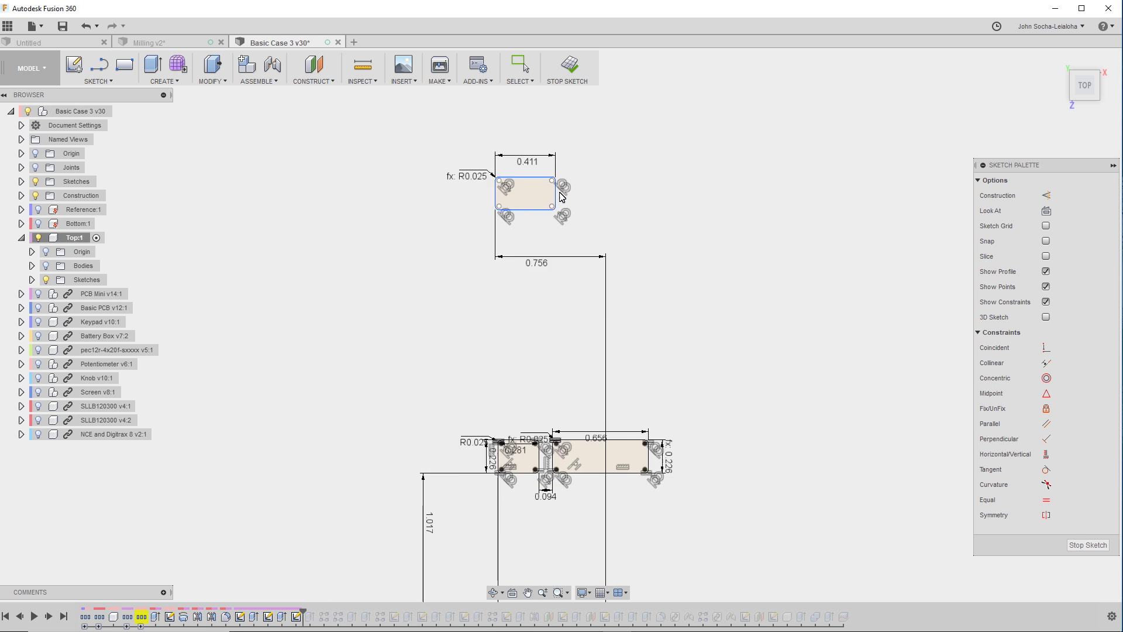
Add the 2.817 vertical offset and make the rectangle's bottom edge horizontal.
click(475, 234)
click(522, 477)
scroll(468, 218, up, 8)
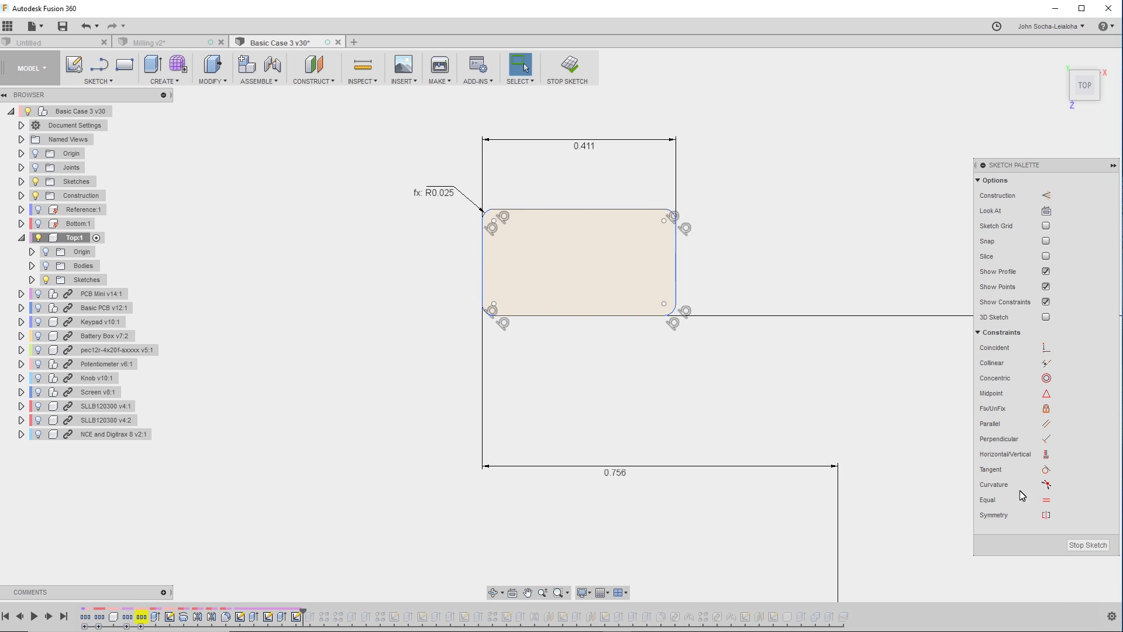
scroll(672, 301, down, 3)
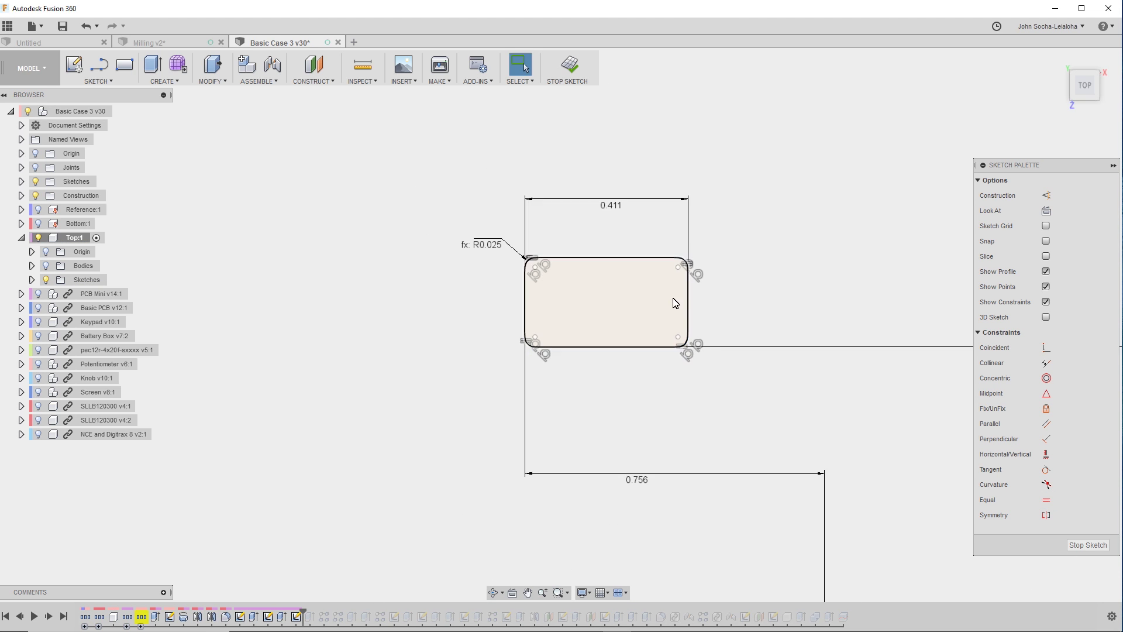
click(635, 347)
scroll(585, 292, up, 3)
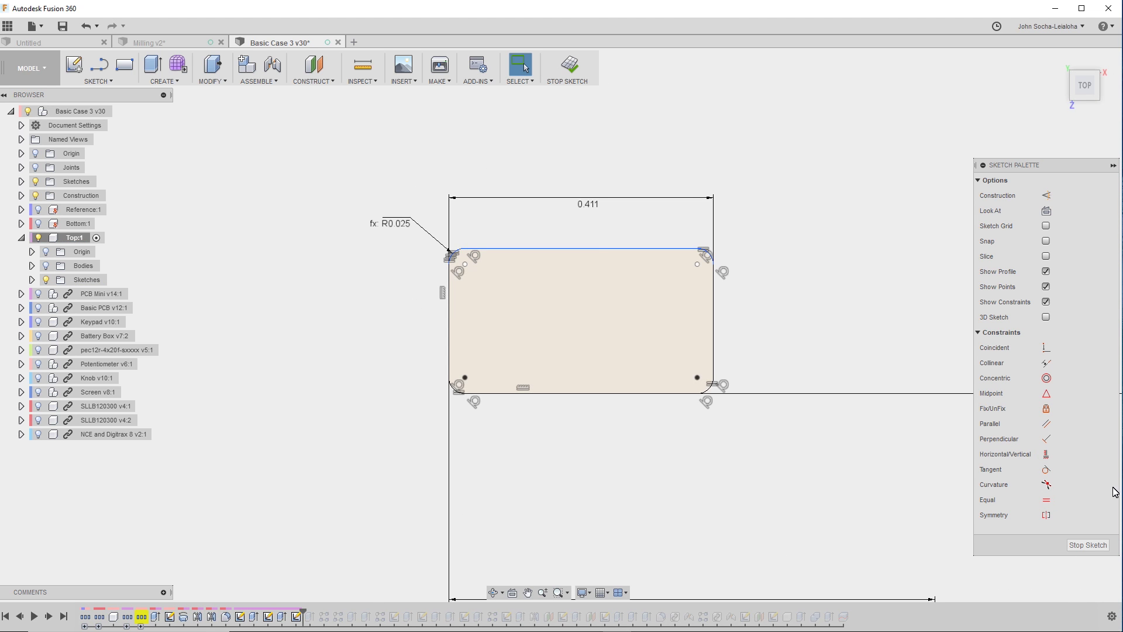
Dimension the top rectangle's height at 0.226.
key(d)
click(572, 392)
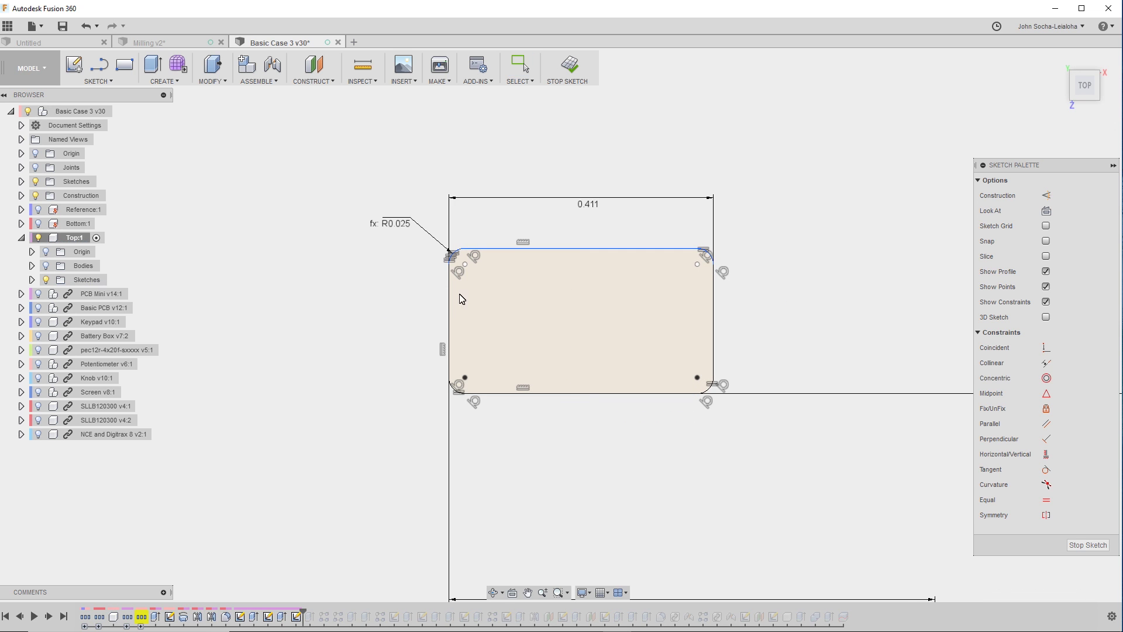
click(582, 248)
click(369, 310)
scroll(458, 179, down, 5)
scroll(458, 179, up, 2)
scroll(458, 179, down, 2)
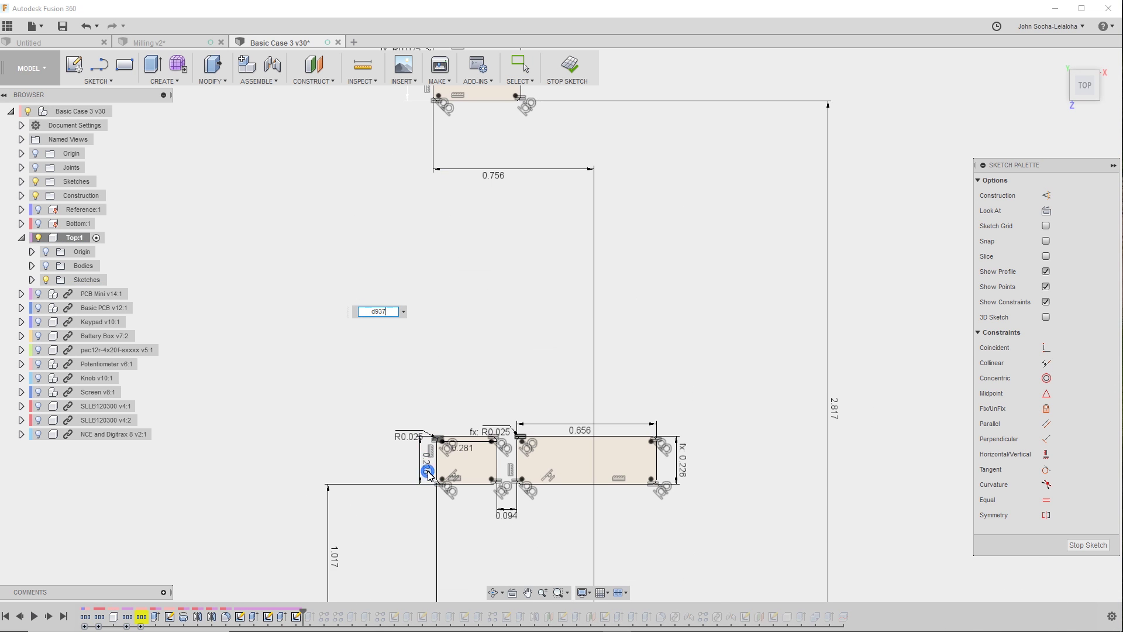
key(Return)
scroll(462, 252, down, 1)
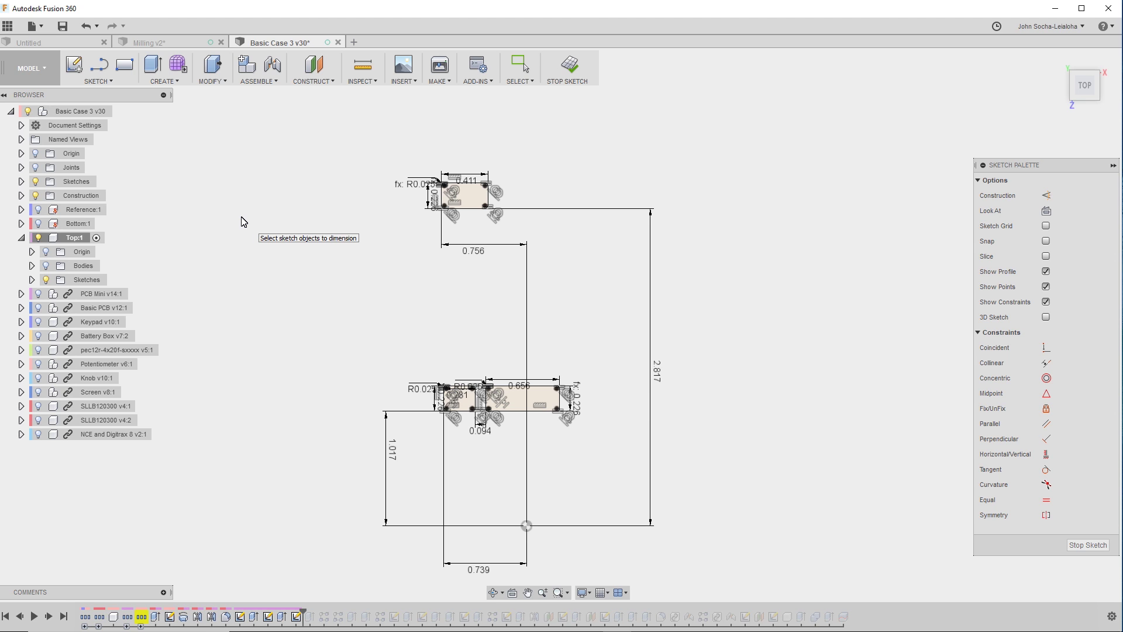
Move the 0.656, 0.094, 0.226 and R0.025 labels clear of the key-hole rectangles.
scroll(533, 421, up, 1)
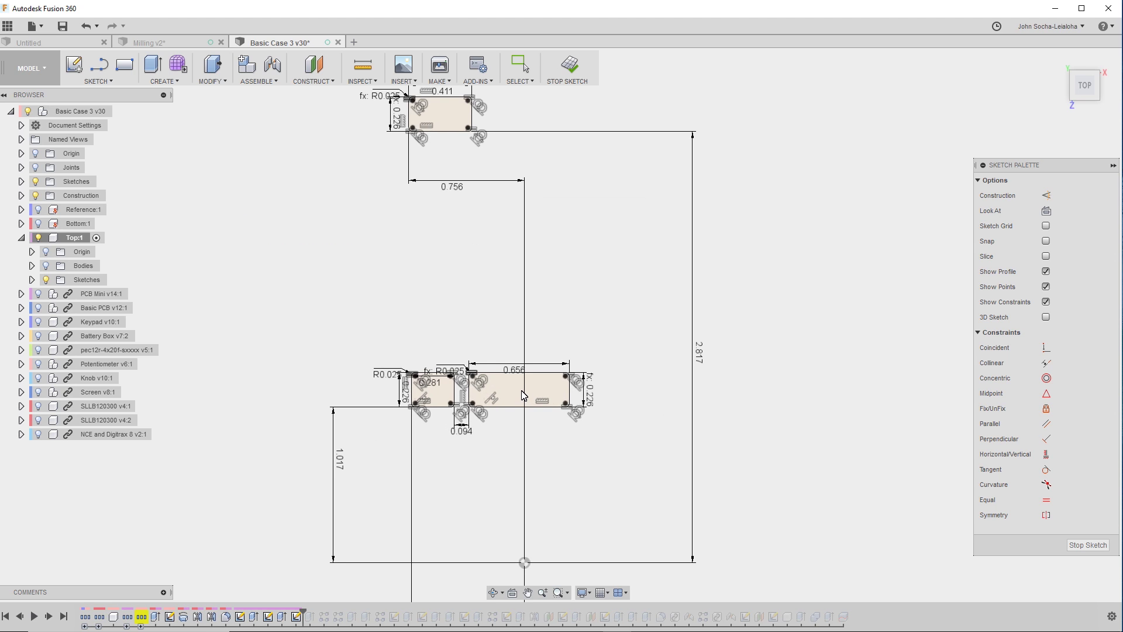
key(Escape)
drag(511, 367, 513, 342)
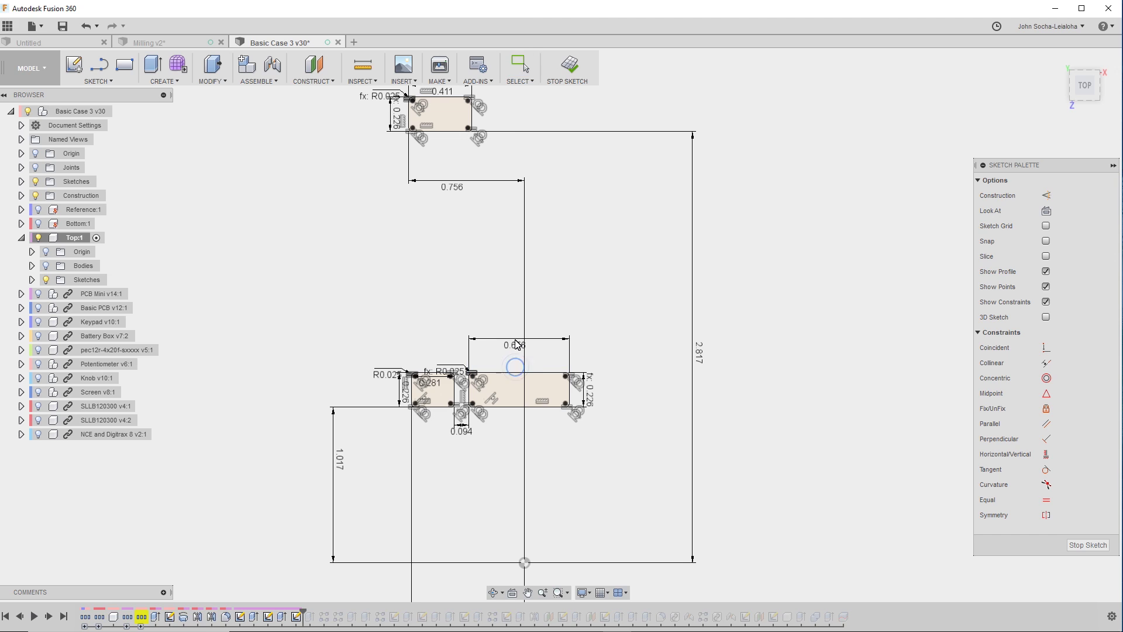
drag(462, 432, 492, 449)
drag(402, 390, 385, 348)
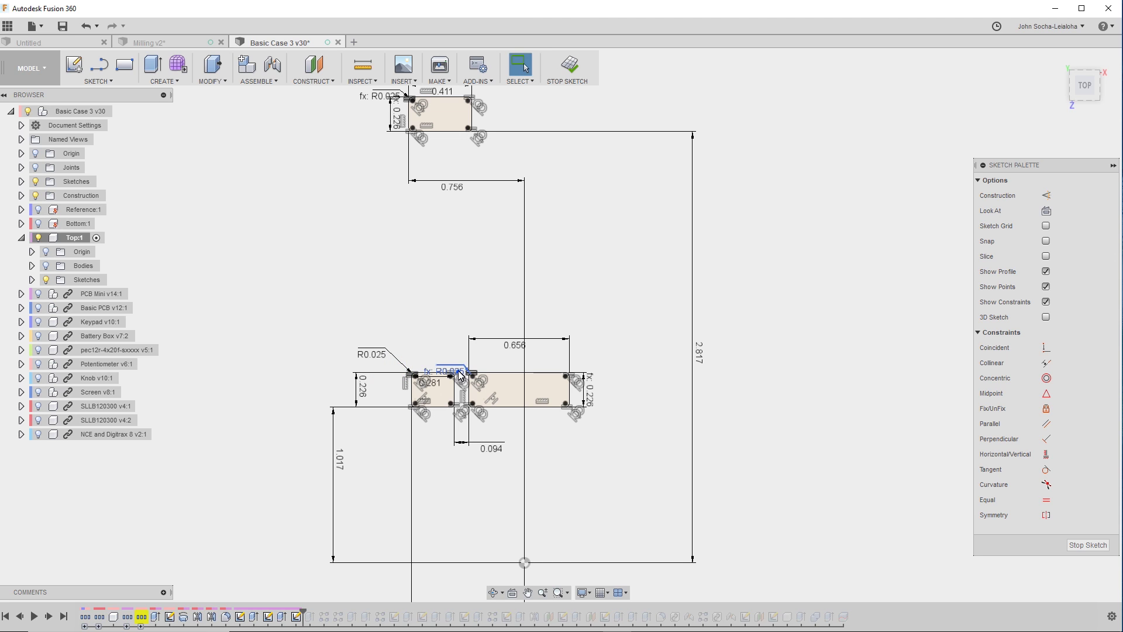
drag(459, 375, 440, 353)
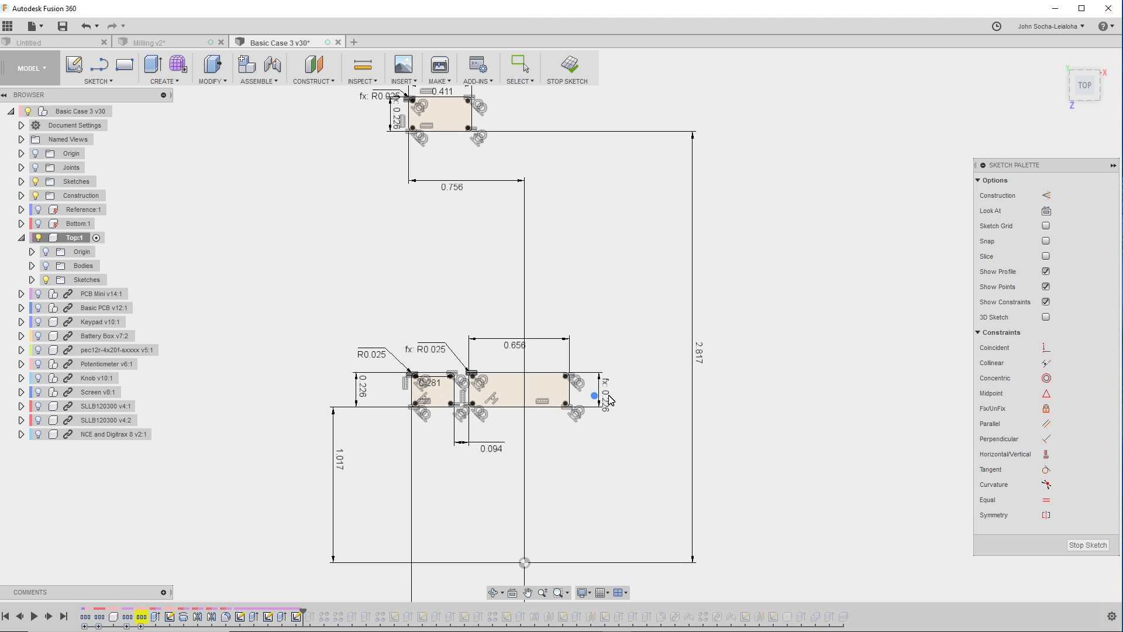
drag(609, 399, 633, 398)
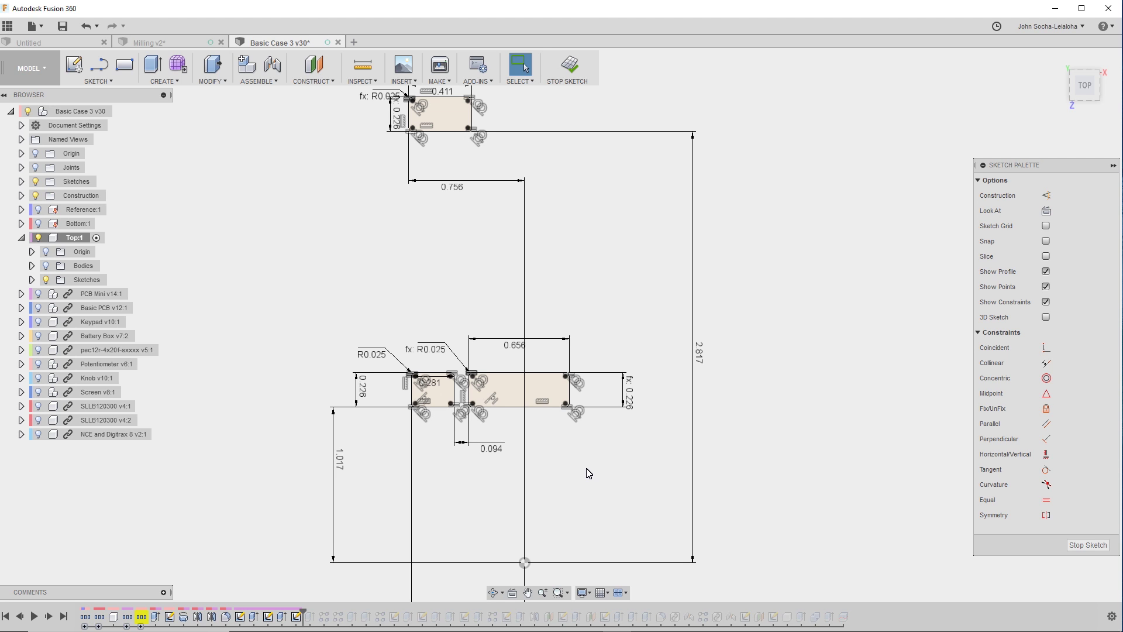
scroll(557, 495, down, 2)
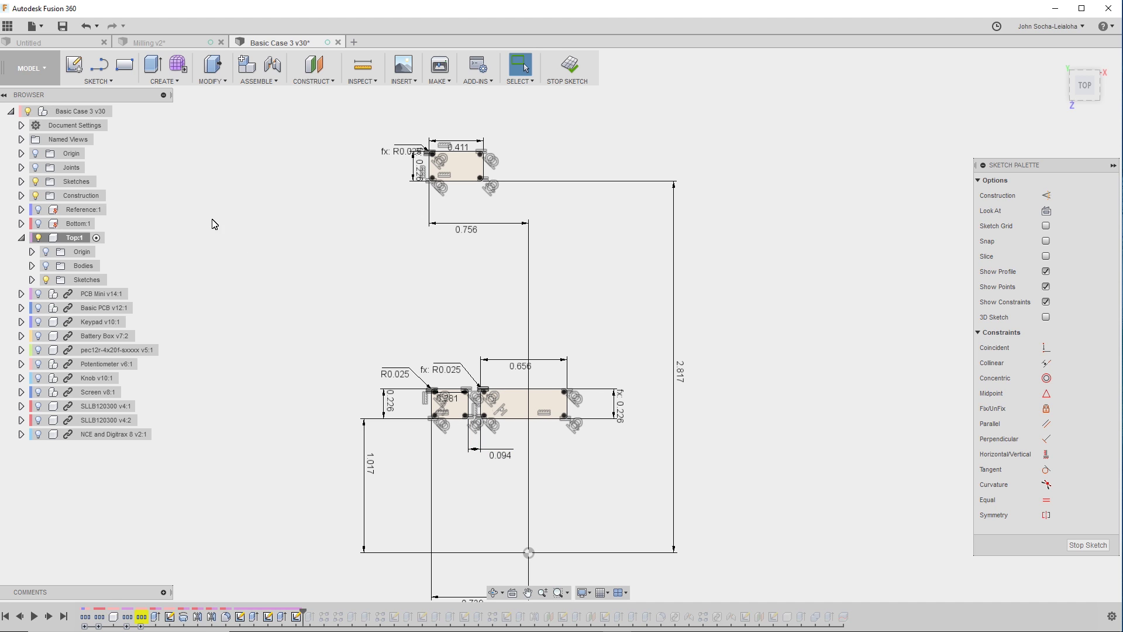
click(262, 81)
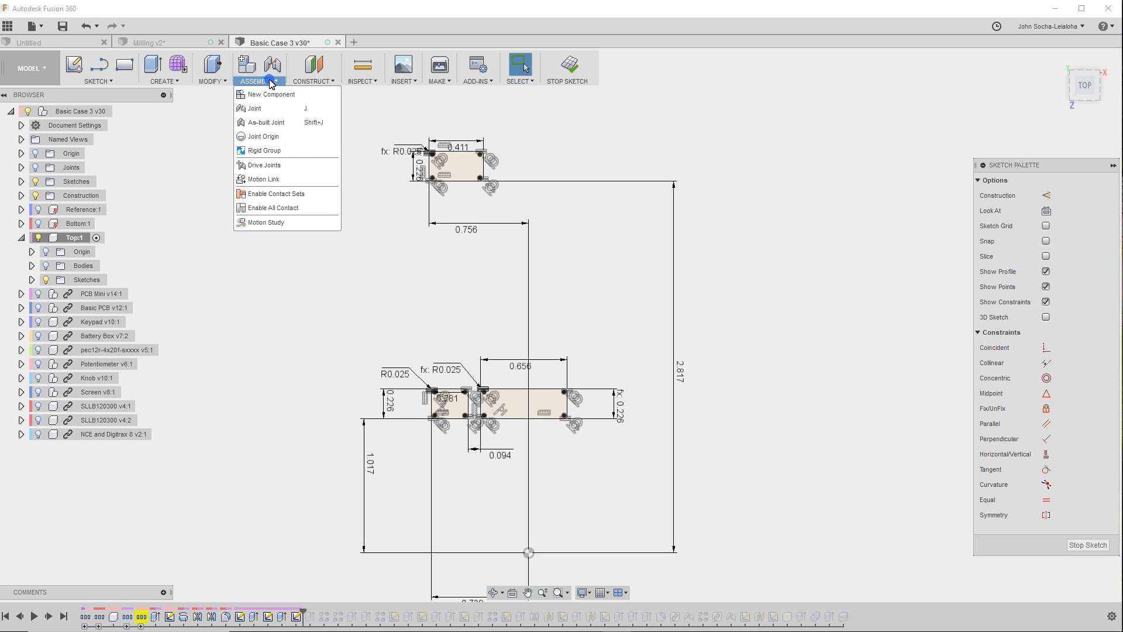
click(303, 81)
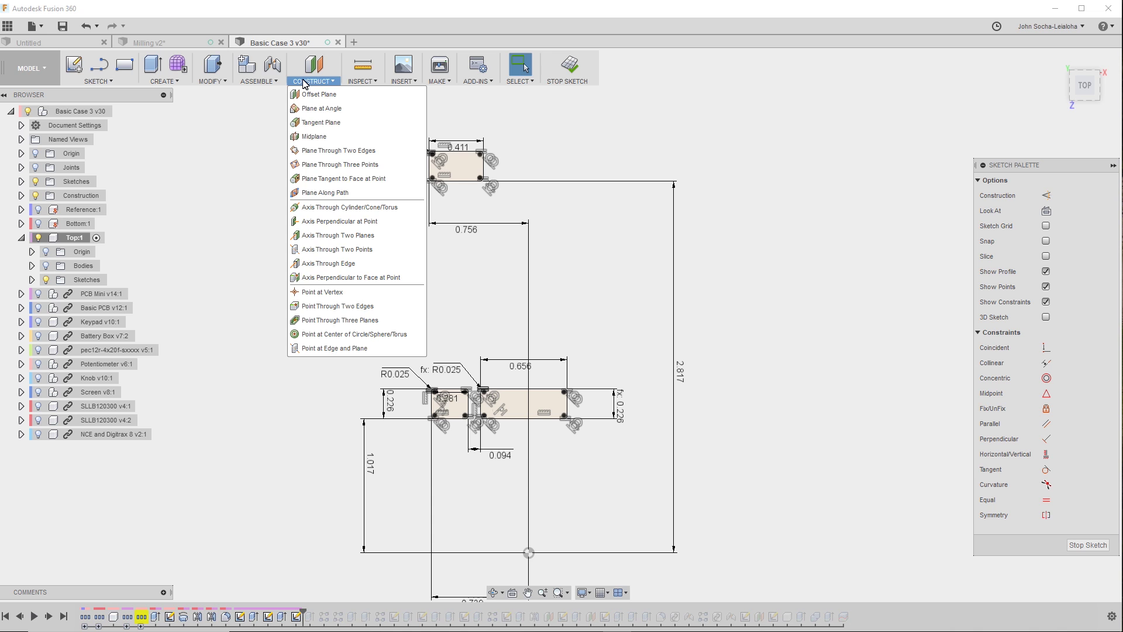
mouse_move(214, 81)
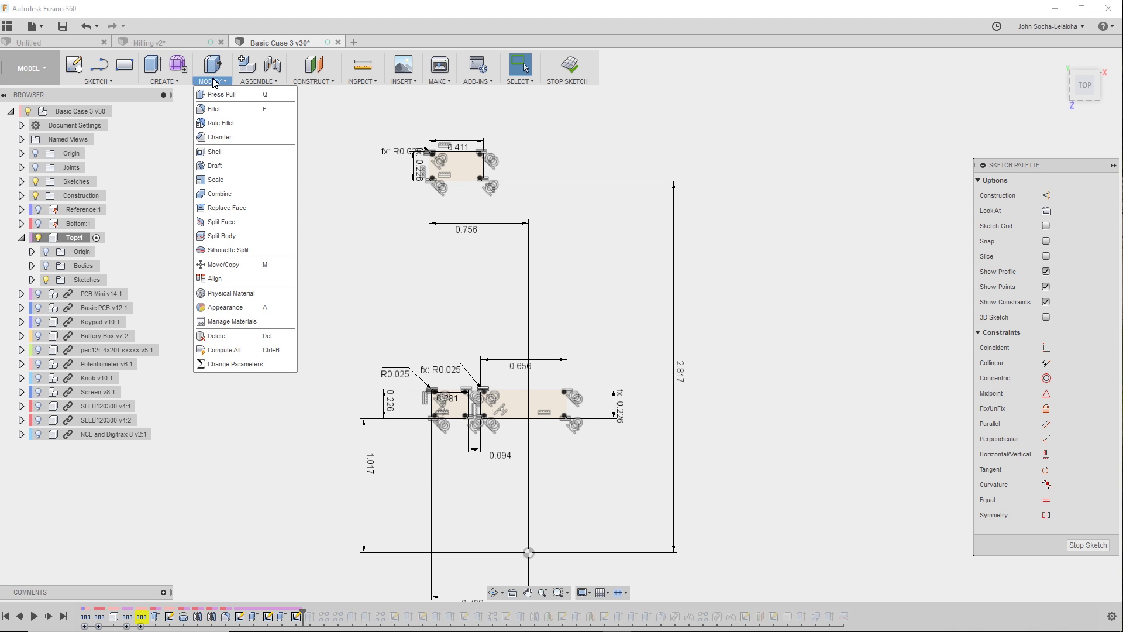
click(214, 365)
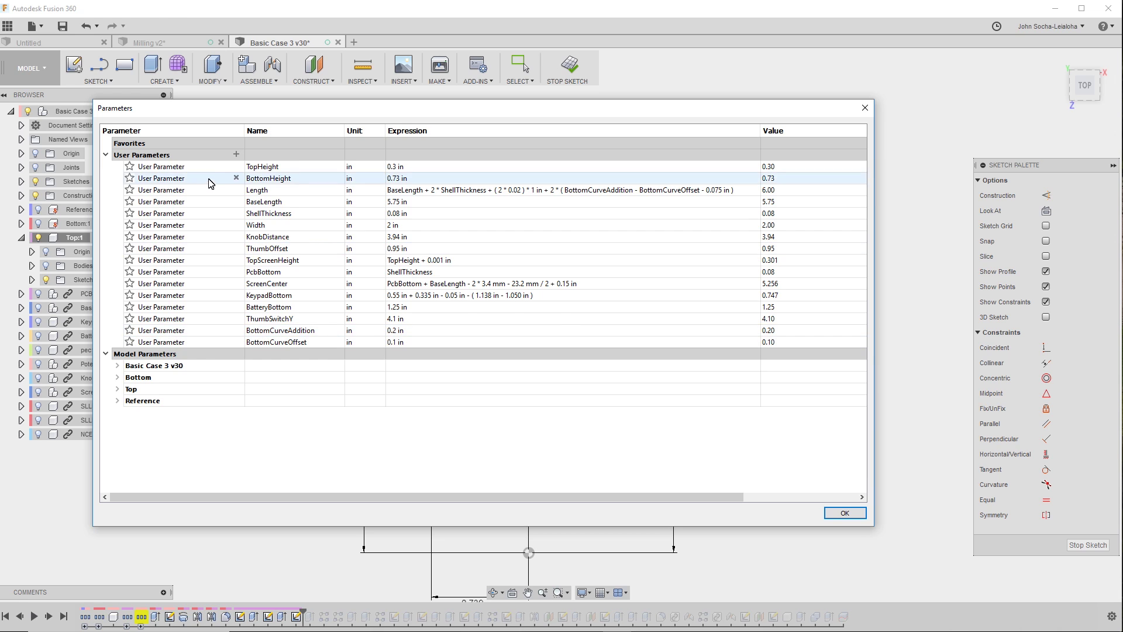
click(235, 155)
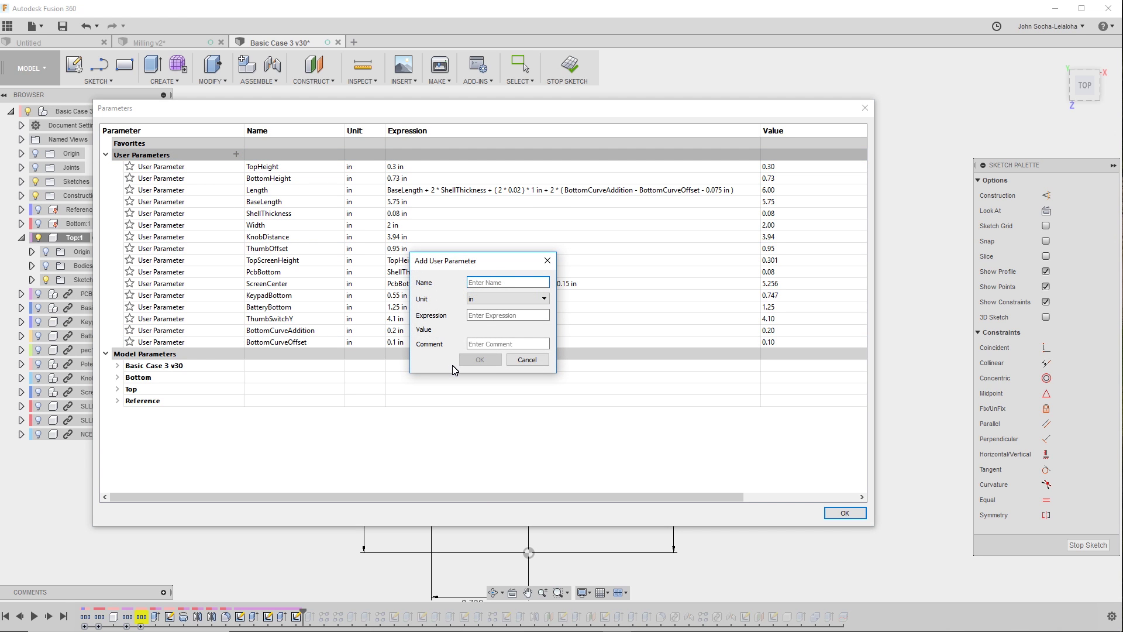
text(SmallButtonWidth)
click(527, 360)
Move the 0.281 width dimension below the small rectangle and keep its 0.281 value.
click(844, 512)
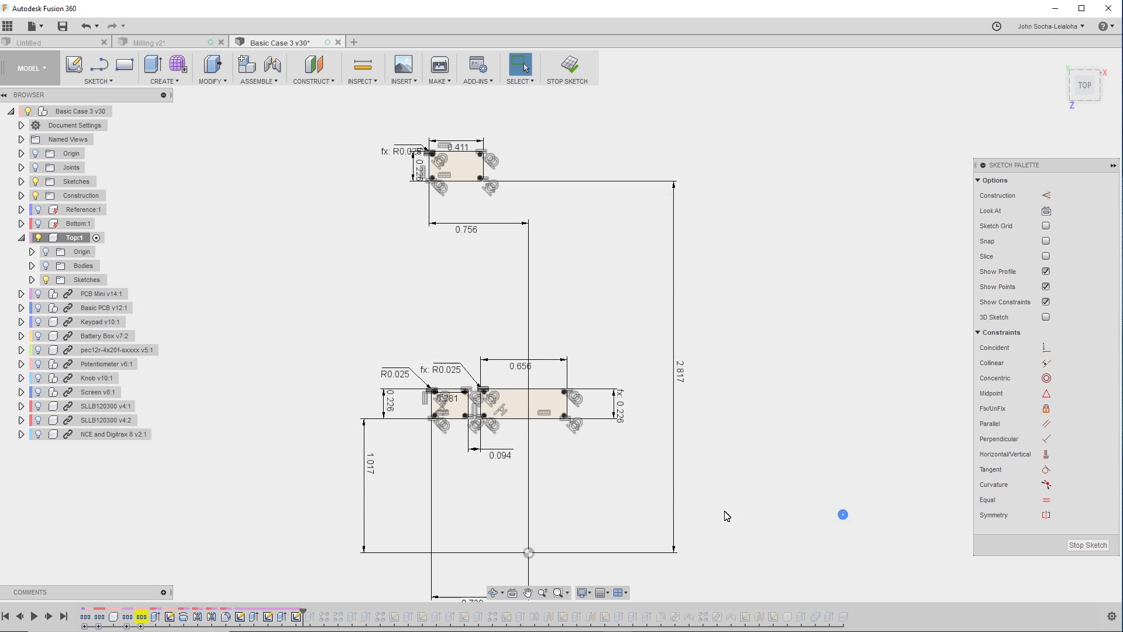
scroll(523, 500, up, 2)
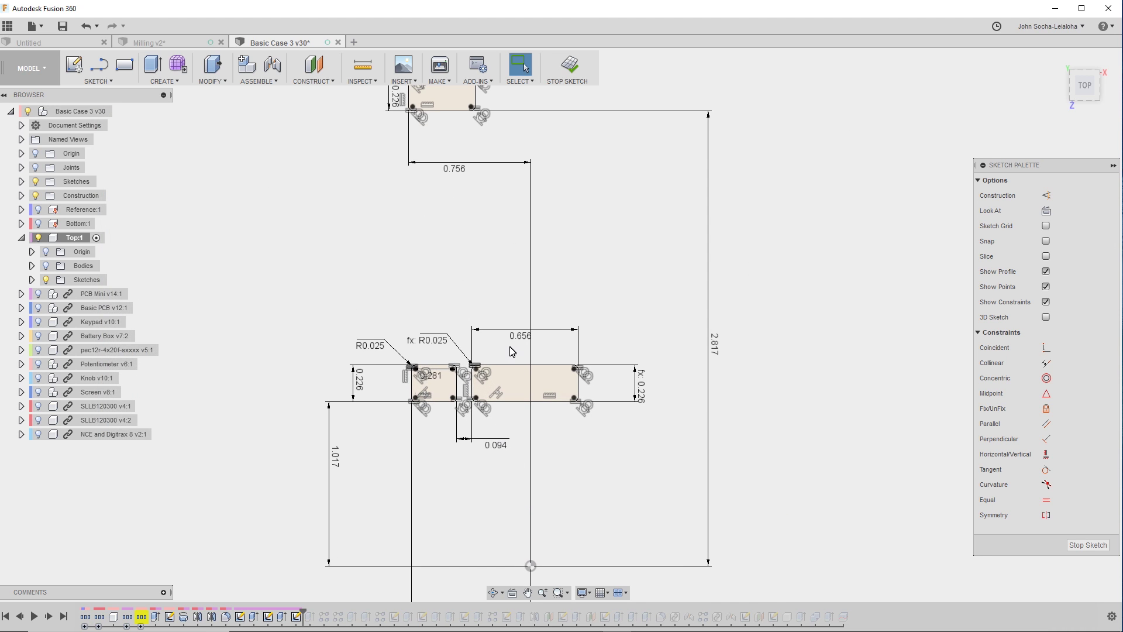
scroll(439, 357, up, 2)
drag(429, 379, 435, 450)
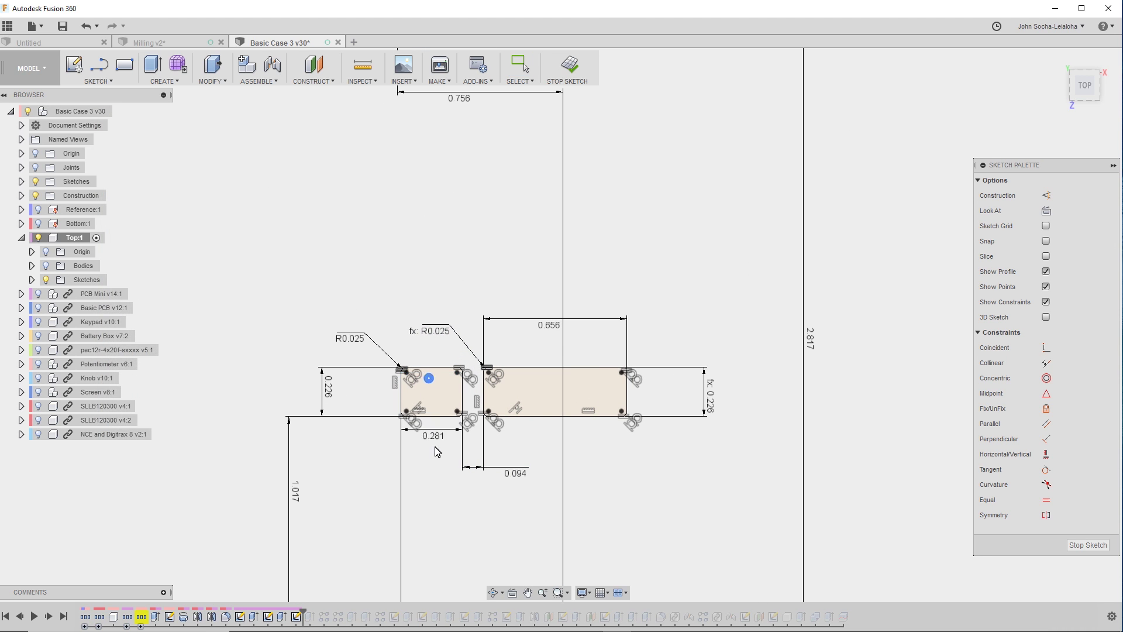
double_click(433, 459)
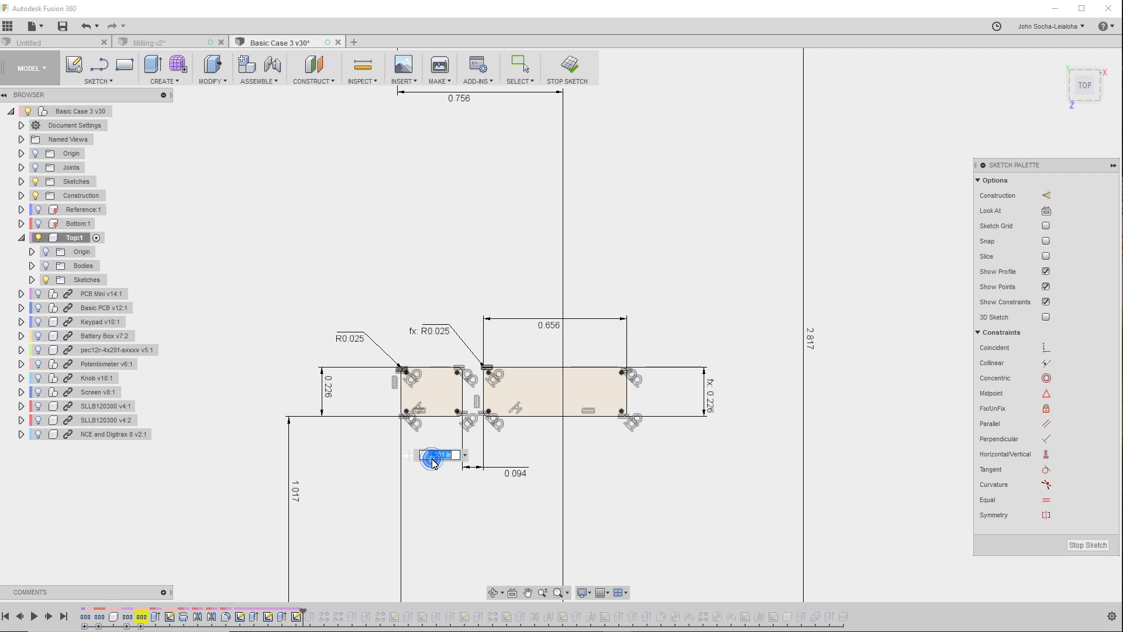
key(Return)
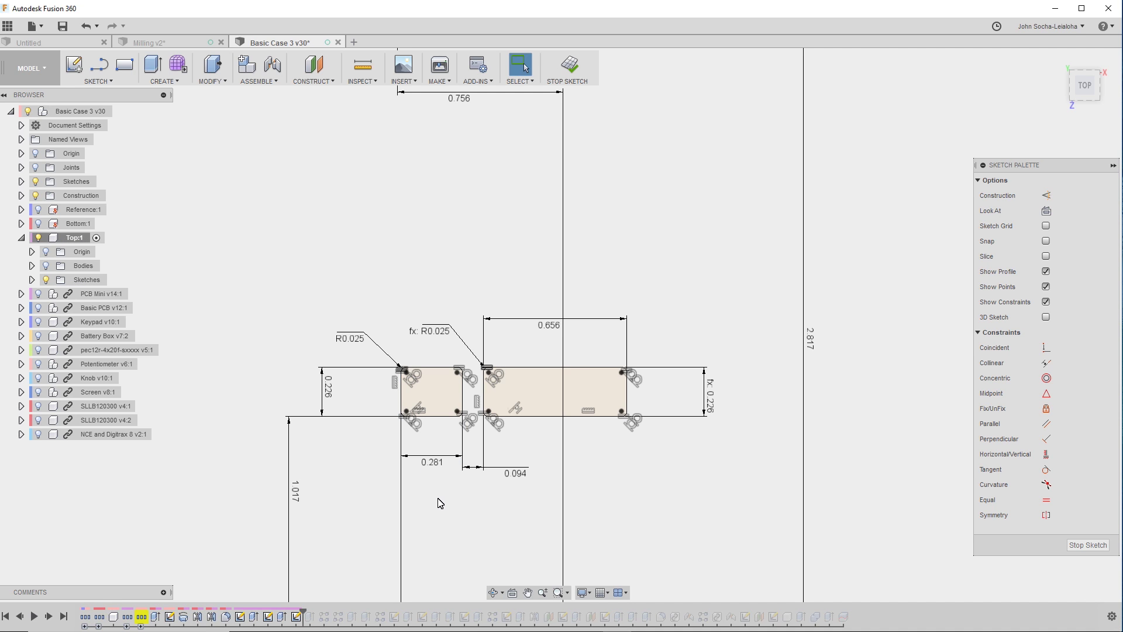
Create the SmallButtonWidth user parameter with a value of 0.281 in.
click(211, 82)
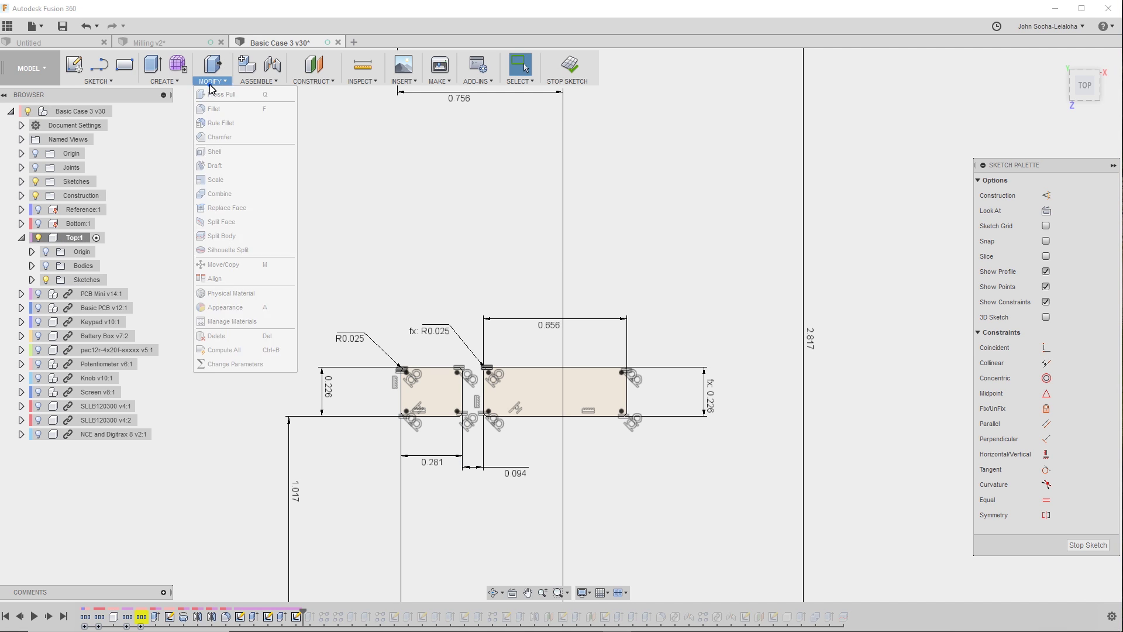
click(246, 363)
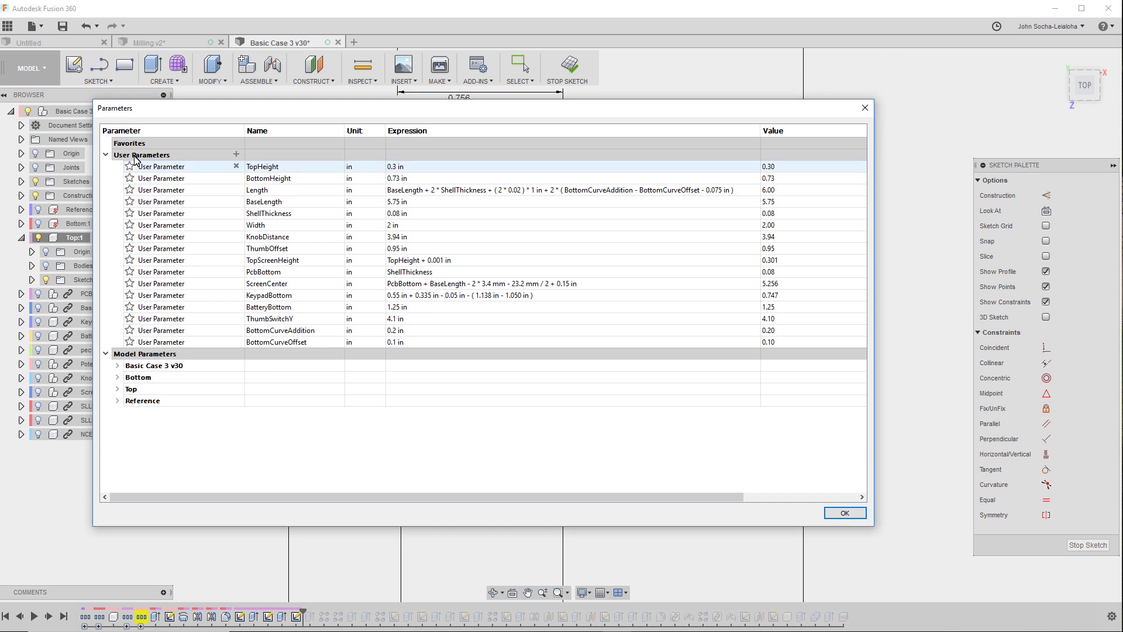
click(236, 154)
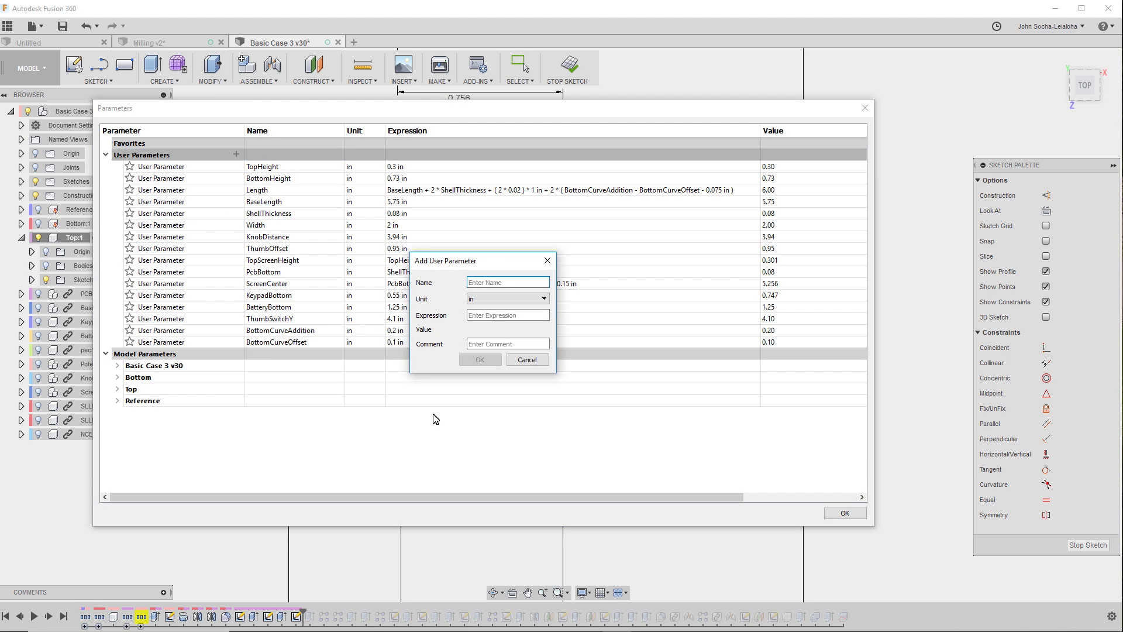
text(SDth)
key(Tab)
key(Tab)
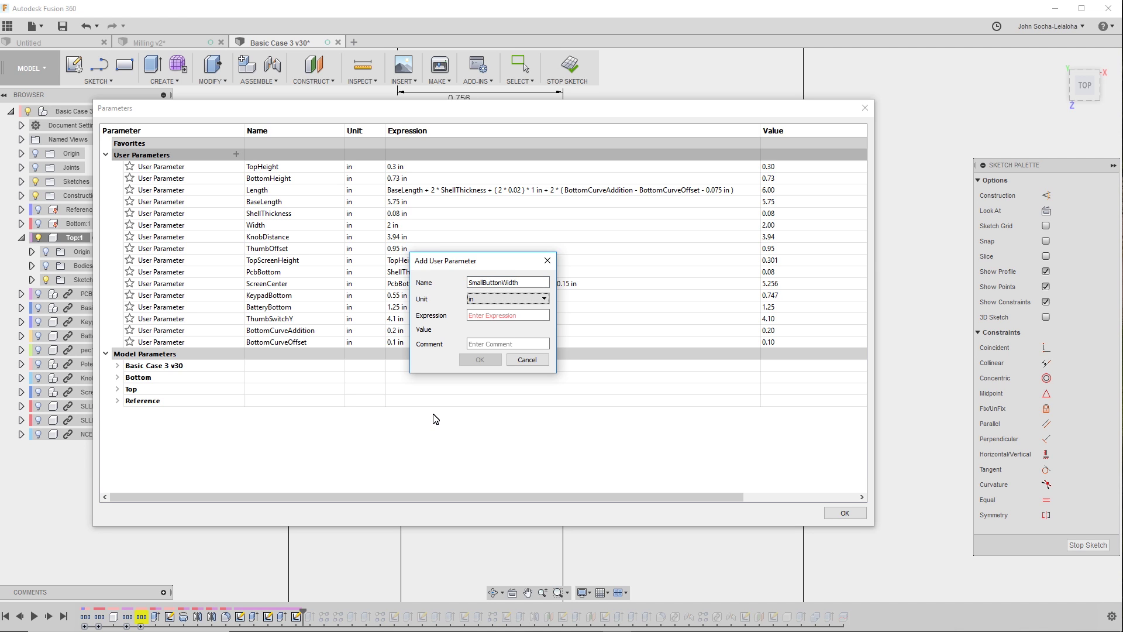
text(0.281 in)
key(BackSpace)
key(BackSpace)
key(BackSpace)
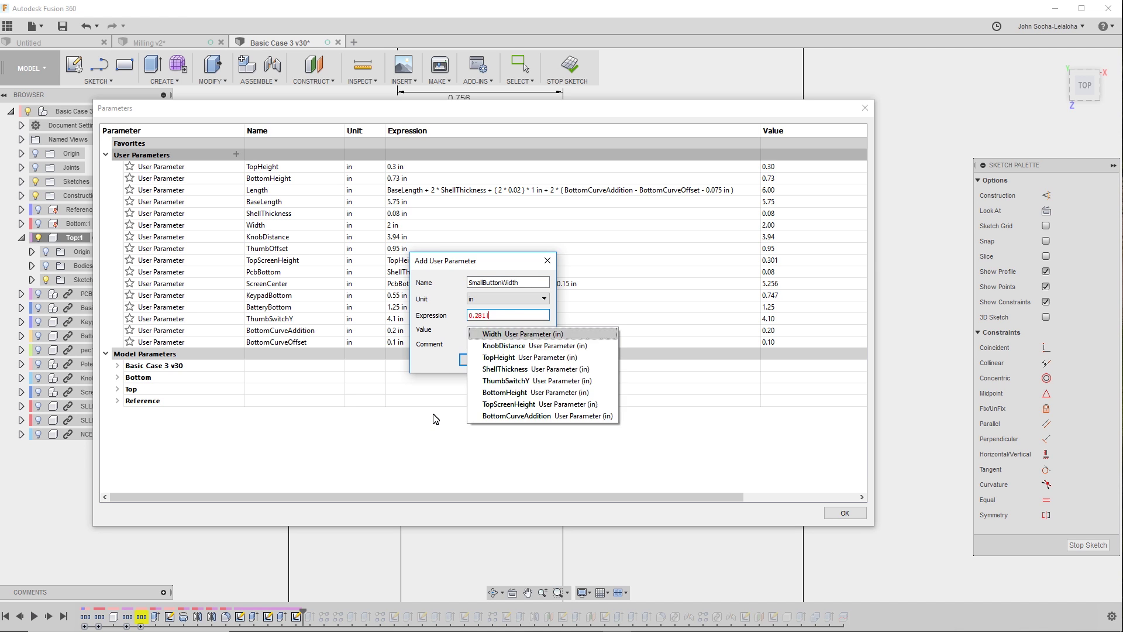
click(480, 359)
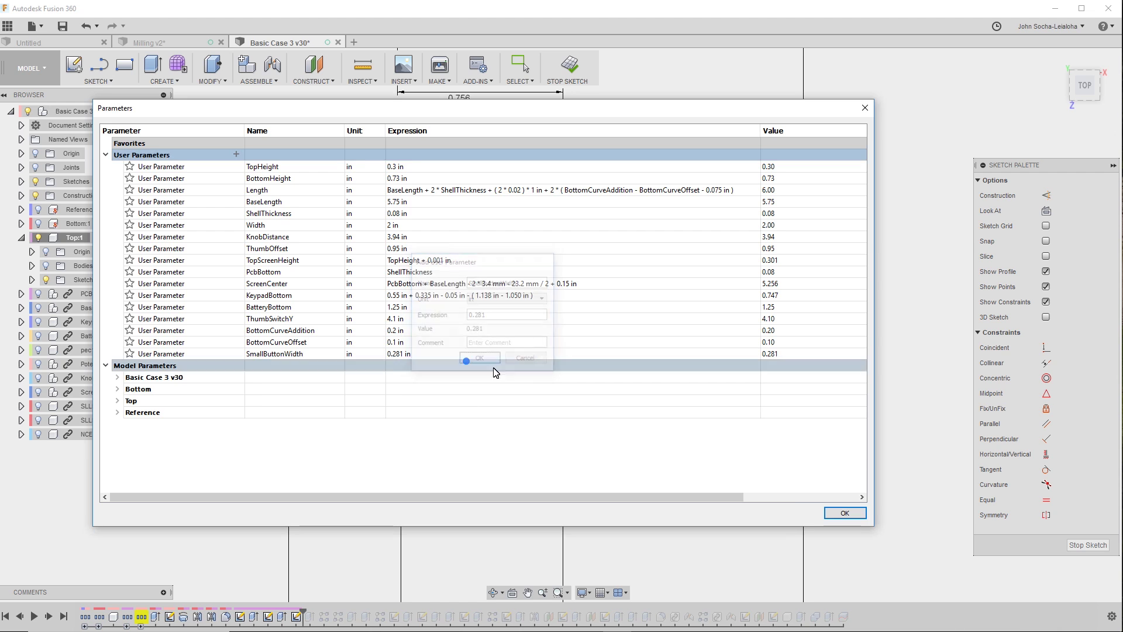
key(Return)
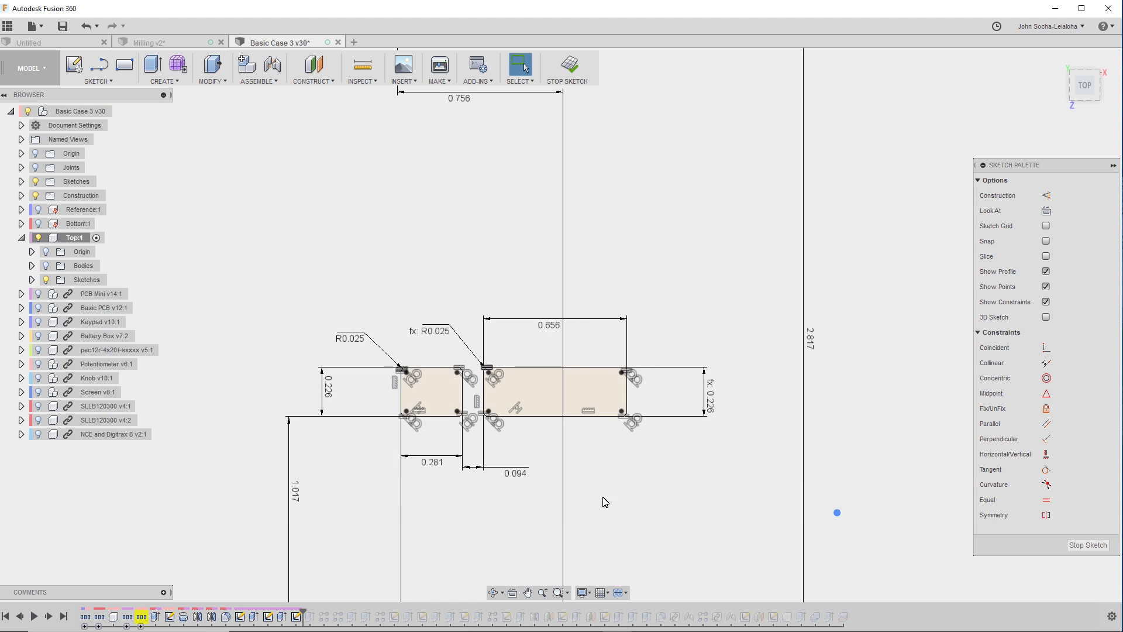
Replace the 0 key hole's 0.281 width value with the SmallButtonWidth parameter.
double_click(432, 462)
click(465, 456)
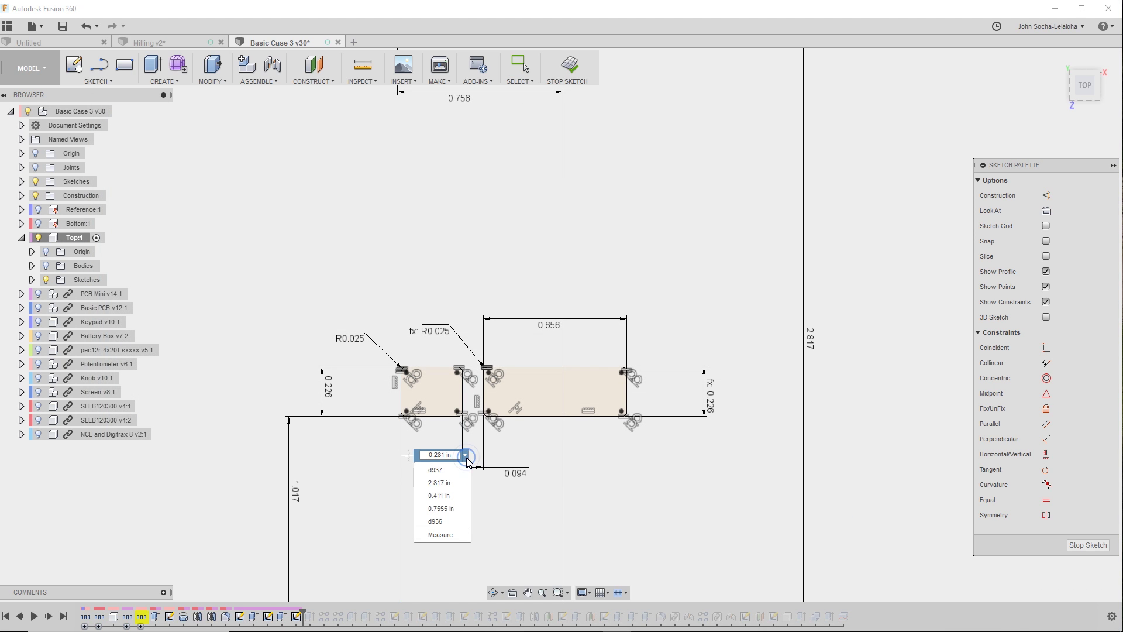
click(465, 455)
key(ctrl+a)
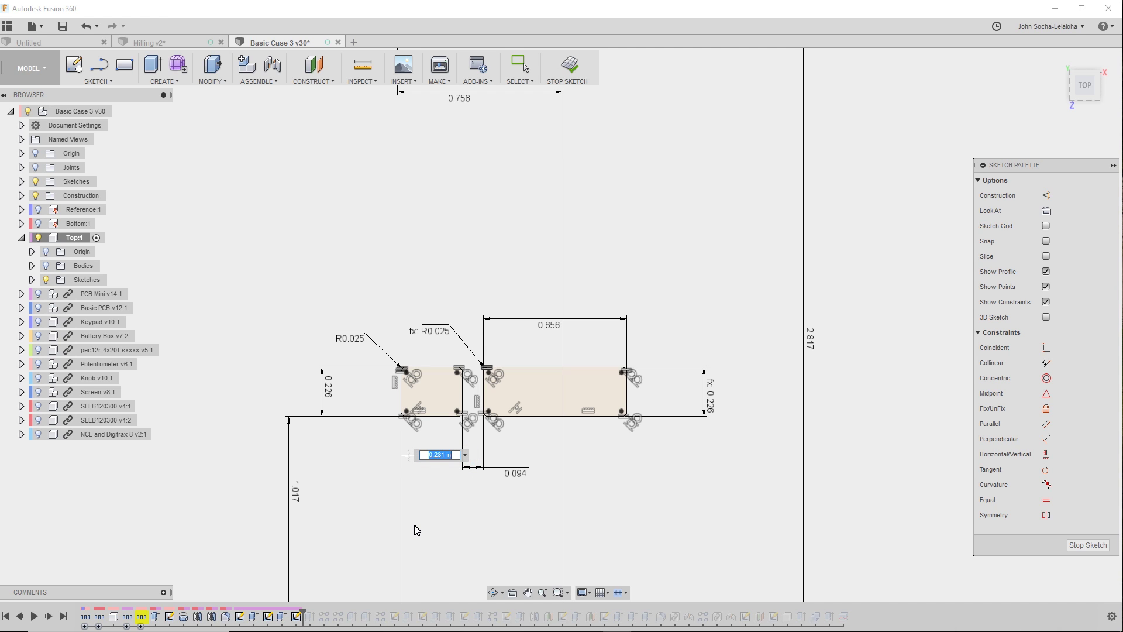
text(sma)
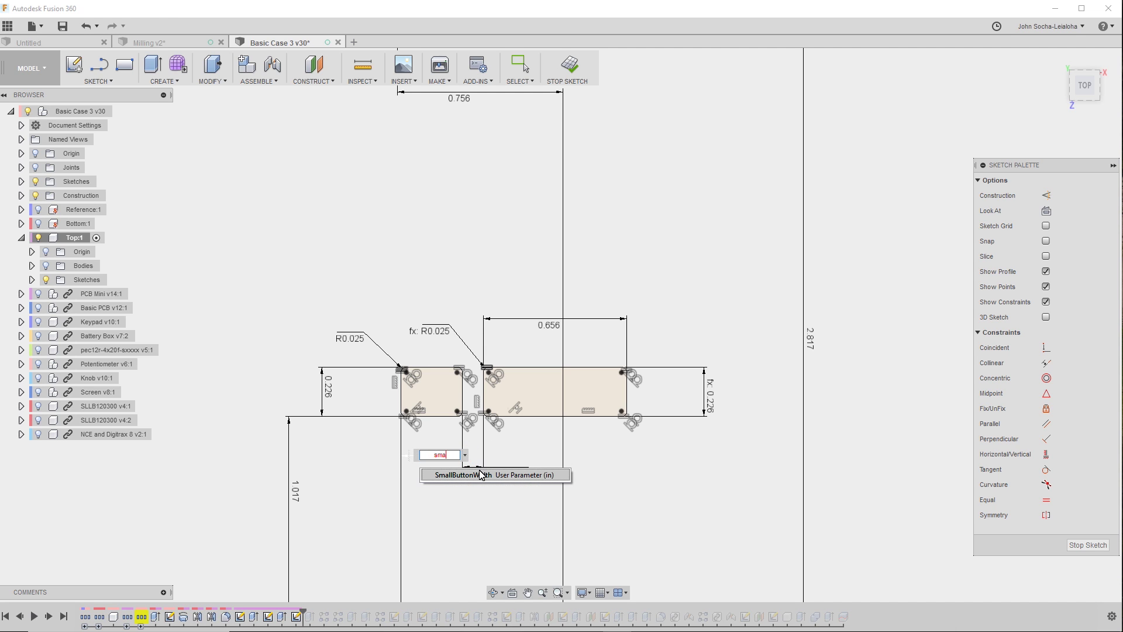
click(480, 474)
key(Return)
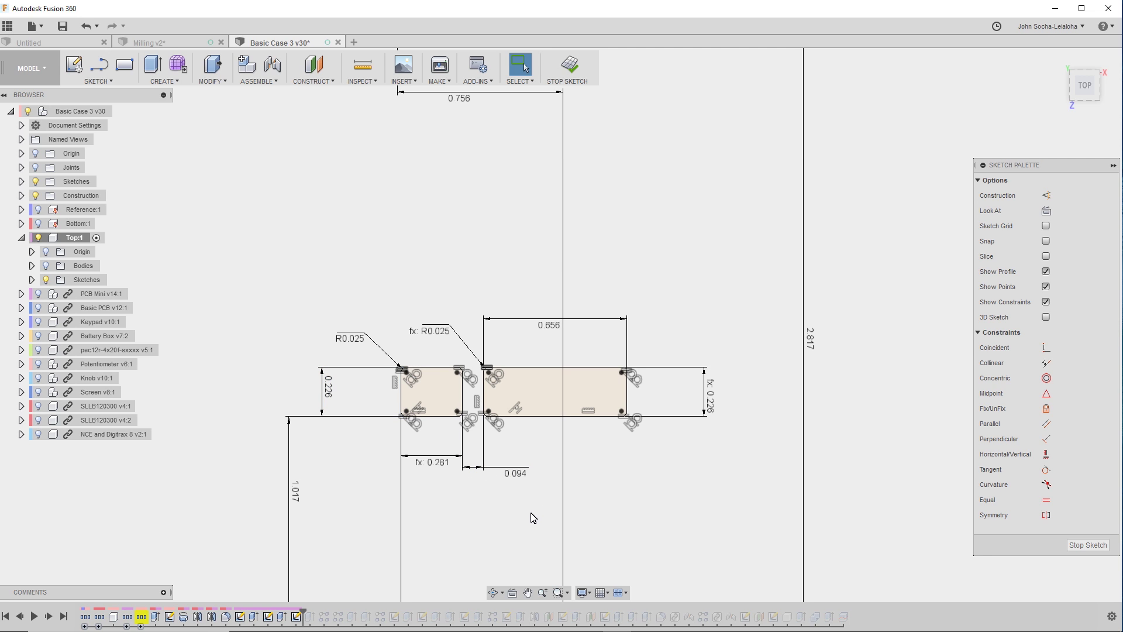
scroll(416, 459, down, 3)
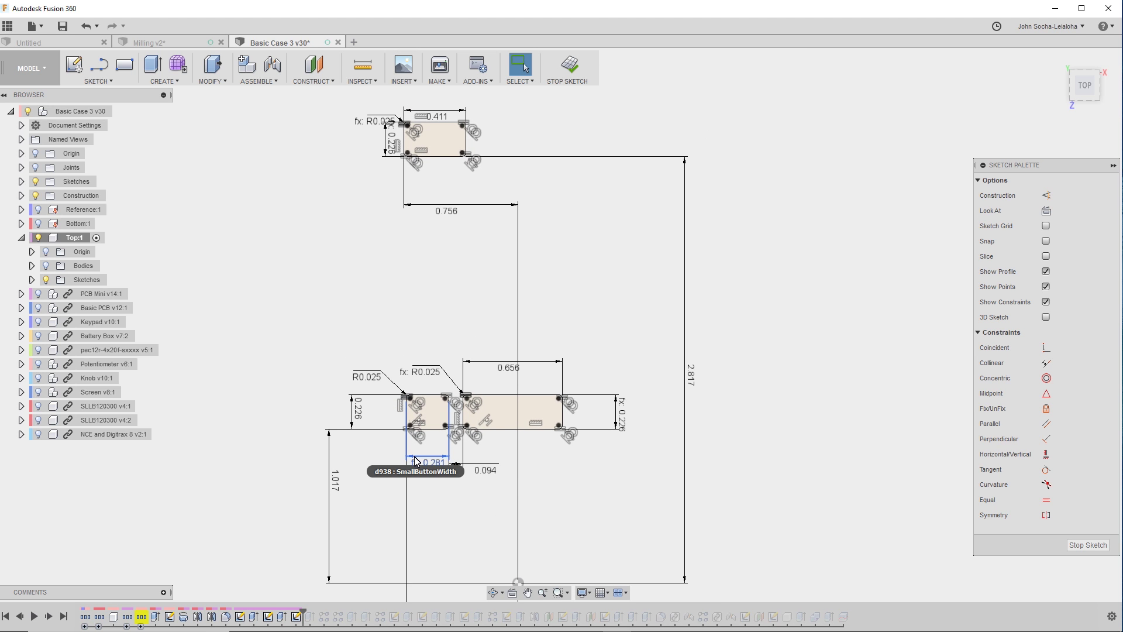
In Change Parameters, add user parameter EnterButtonWidth with expression 0.656 in.
scroll(416, 461, down, 2)
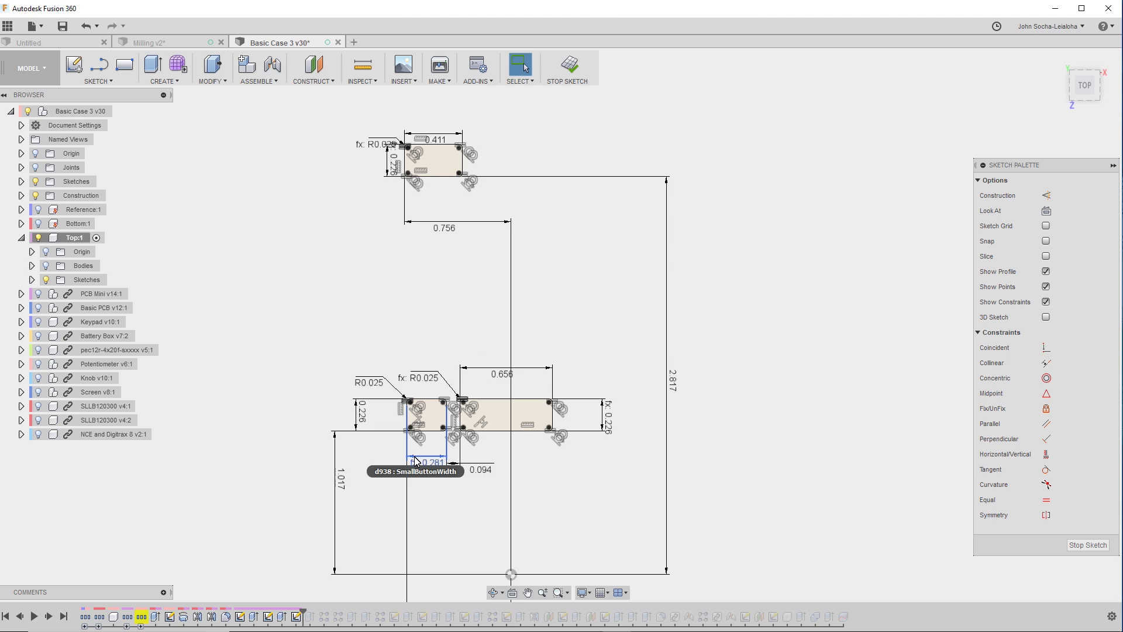
scroll(415, 459, up, 1)
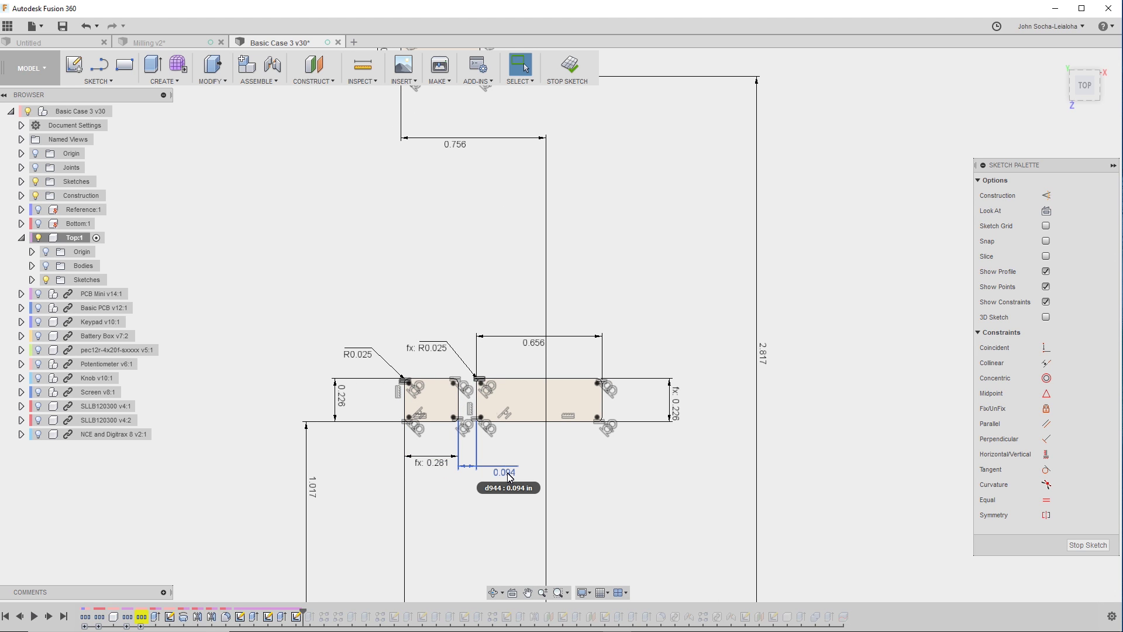
double_click(533, 344)
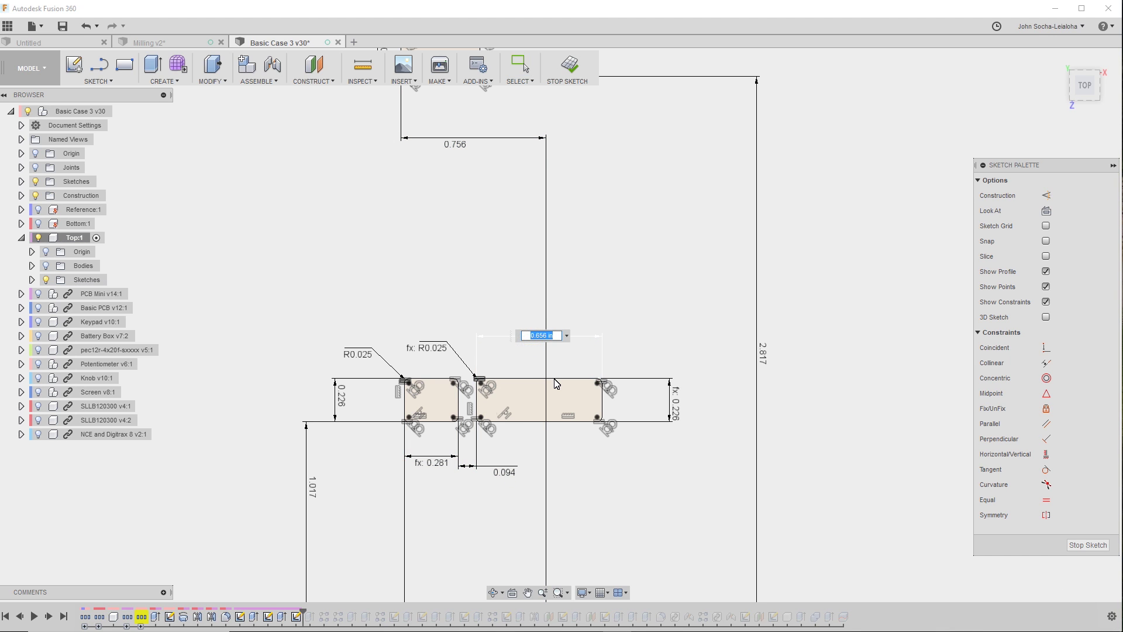
key(Return)
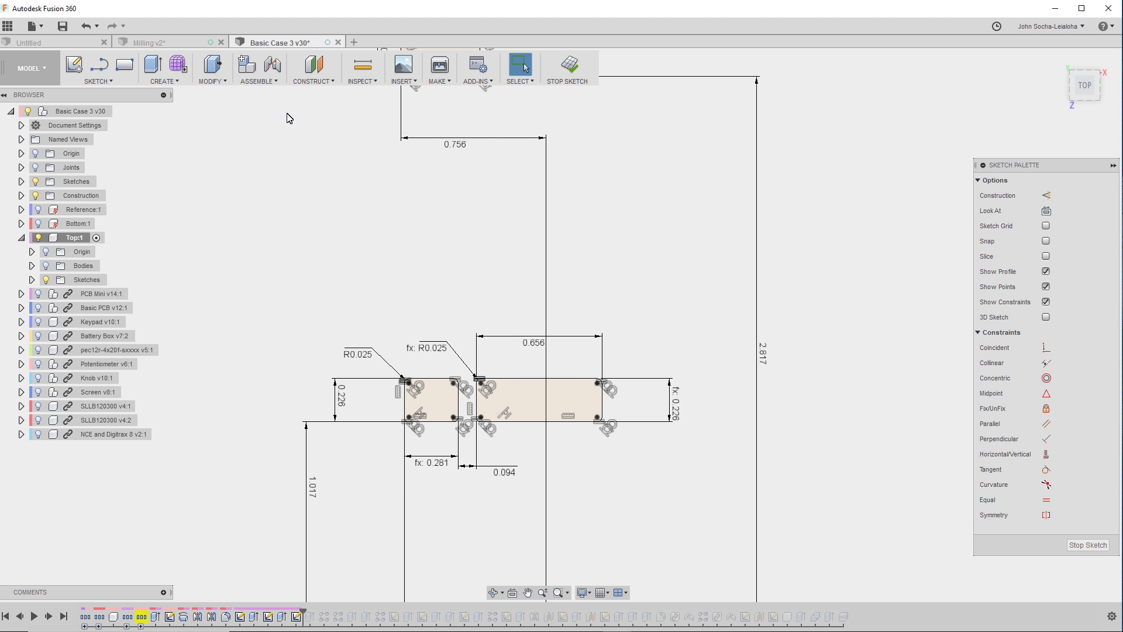
click(214, 81)
click(251, 371)
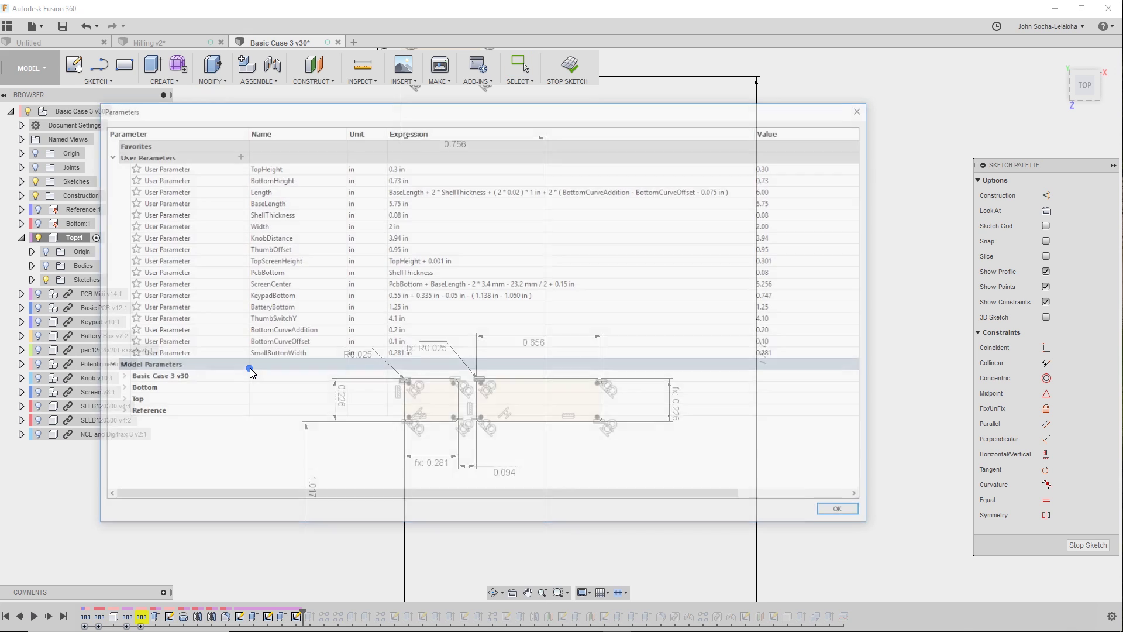
click(236, 155)
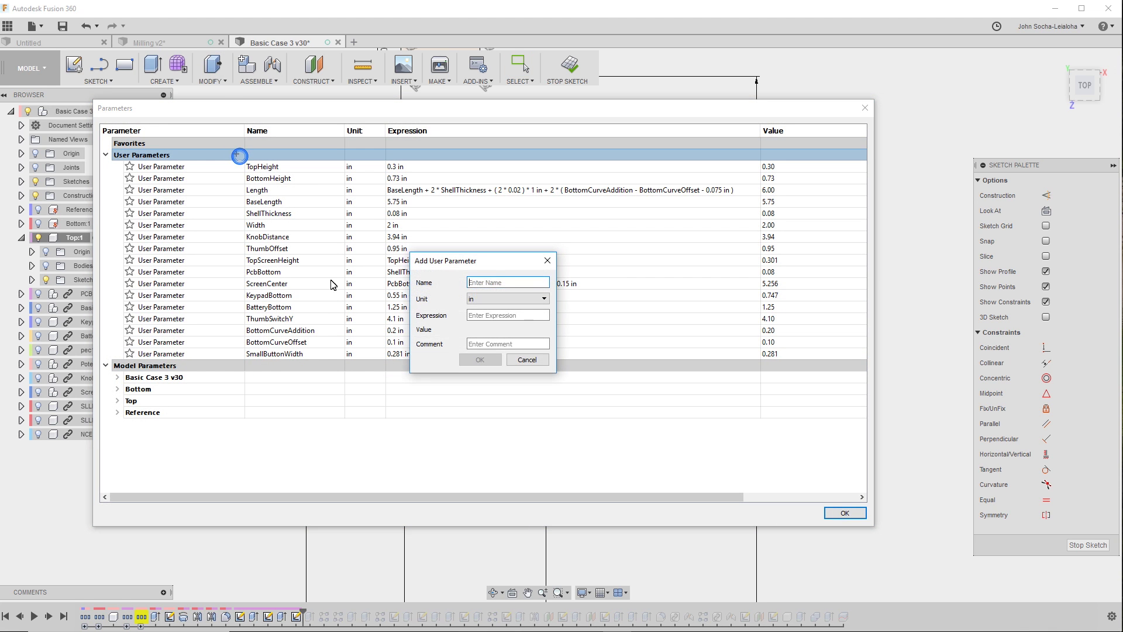
text(EnterButton)
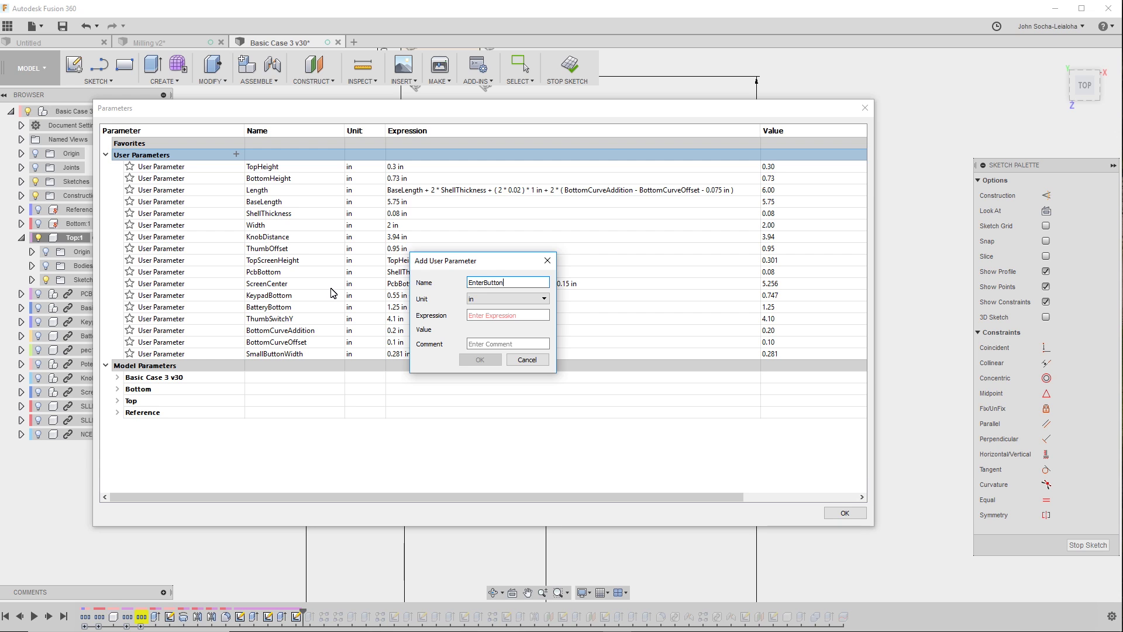
text(Width)
key(Tab)
key(Tab)
text(0.656)
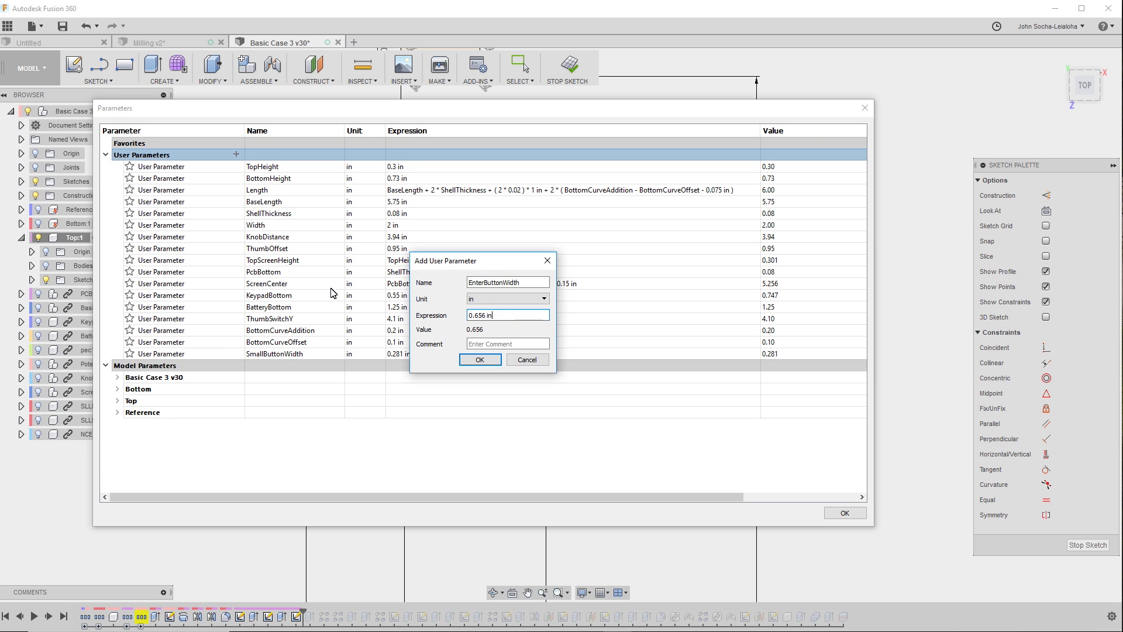
key(Return)
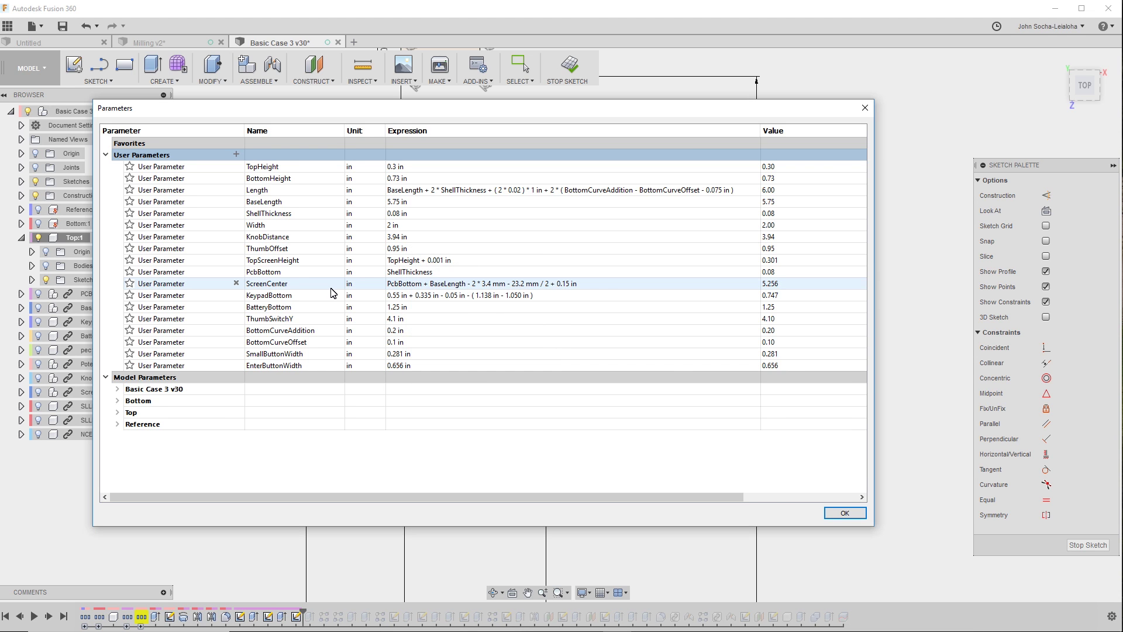
click(844, 513)
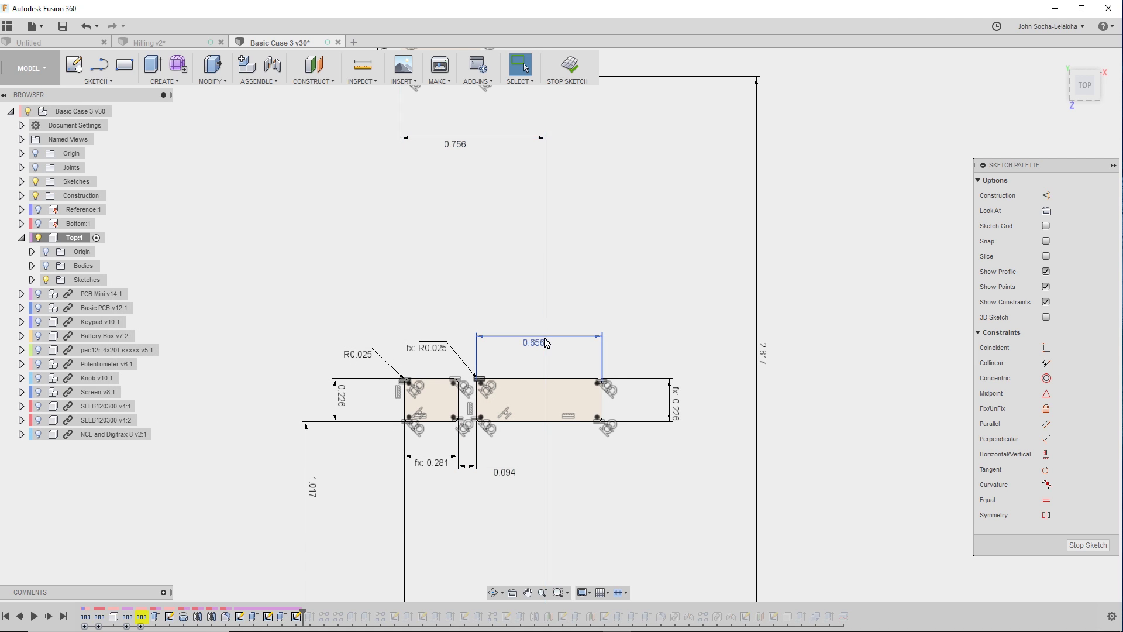
Set the arrow key hole's 0.656 width to EnterButtonWidth, shown as fx: 0.656.
double_click(539, 345)
text(En)
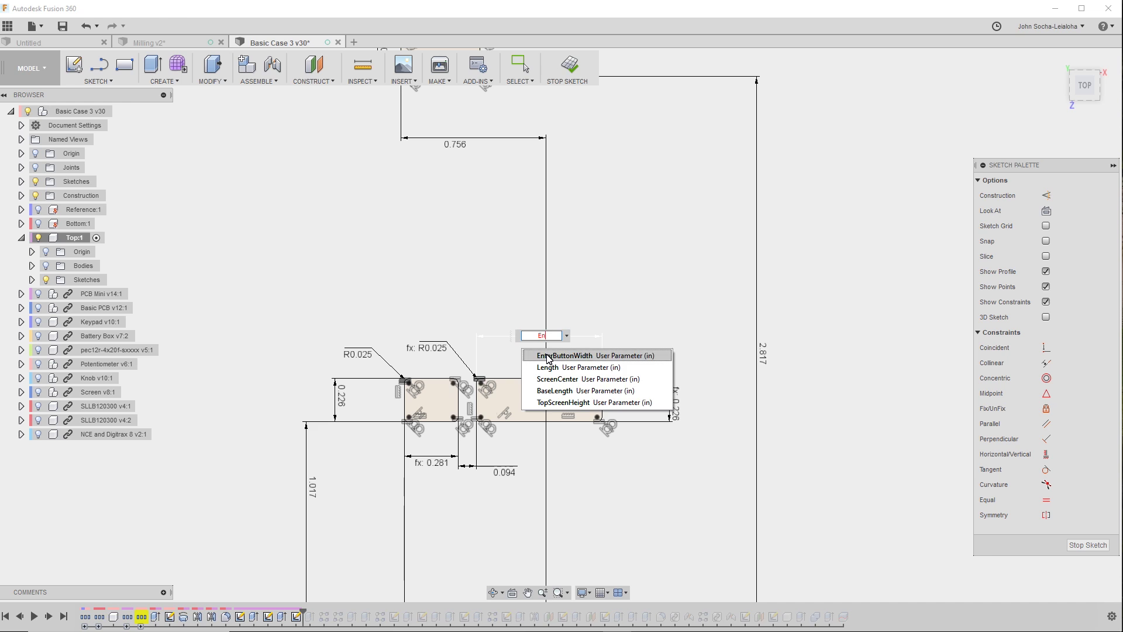
click(549, 356)
key(Return)
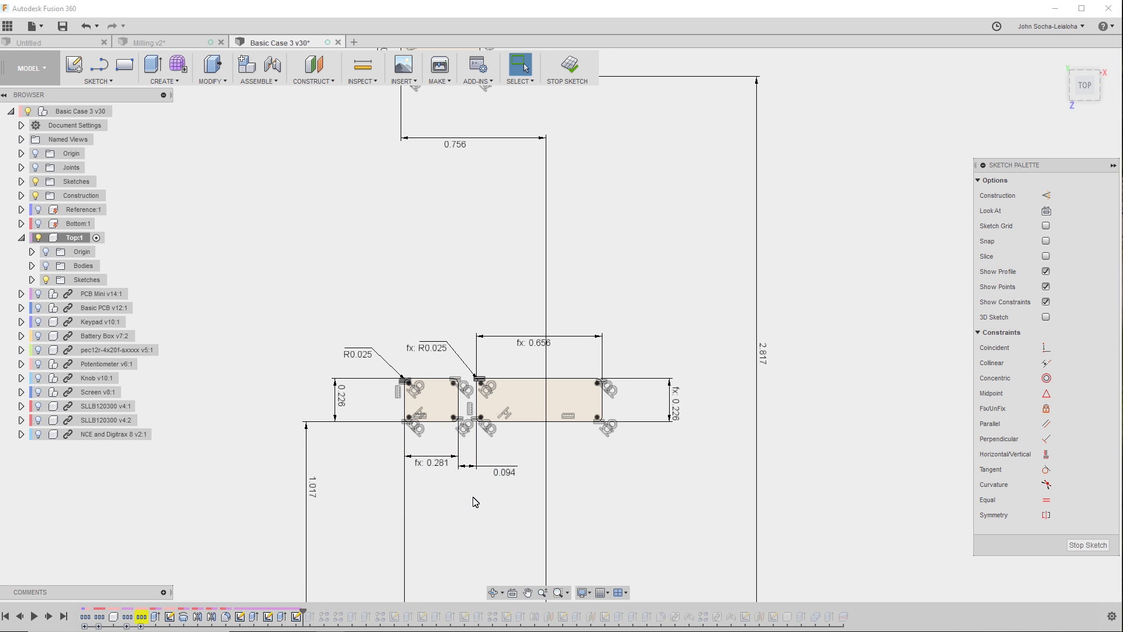
scroll(475, 502, down, 4)
Stop the sketch, advance the timeline, and show the Top:1 bodies in isometric view.
click(1089, 544)
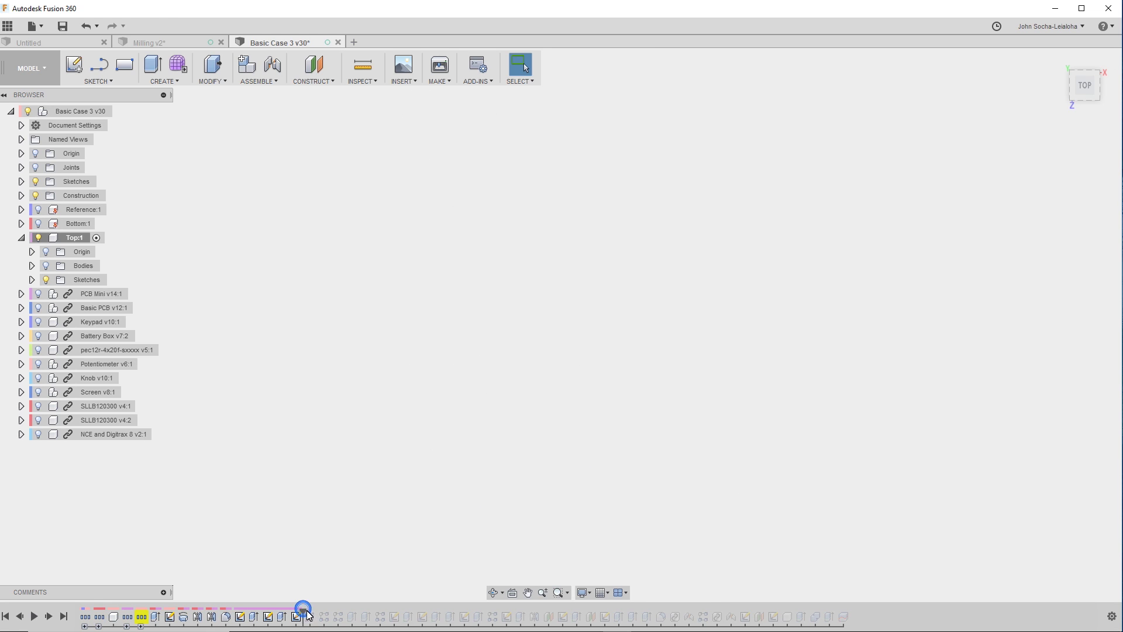
drag(308, 614, 327, 614)
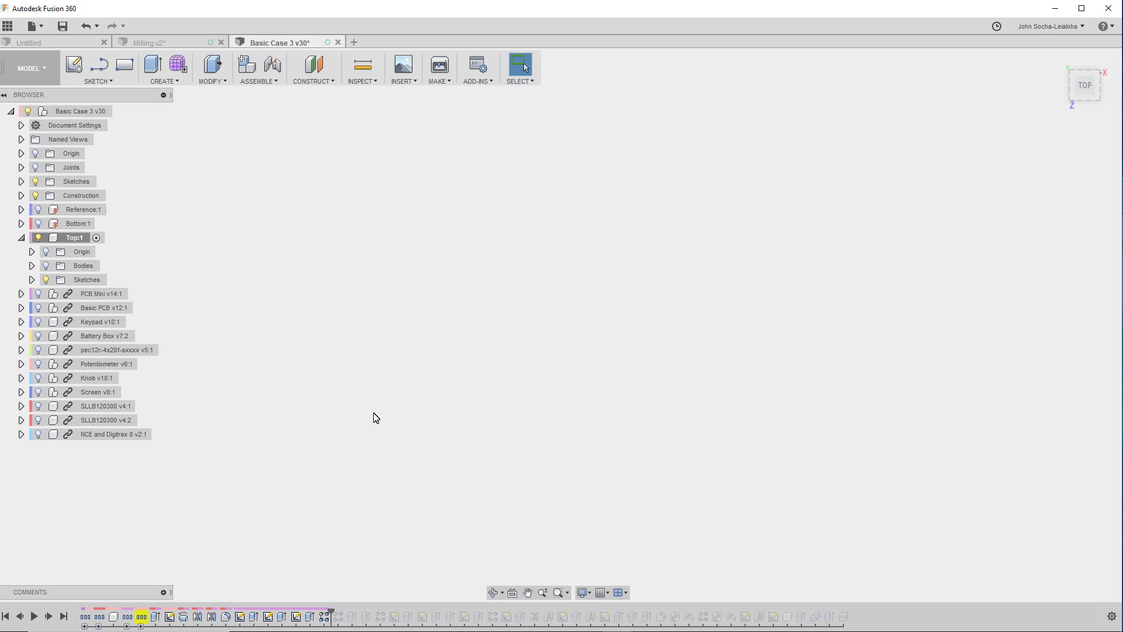
click(38, 223)
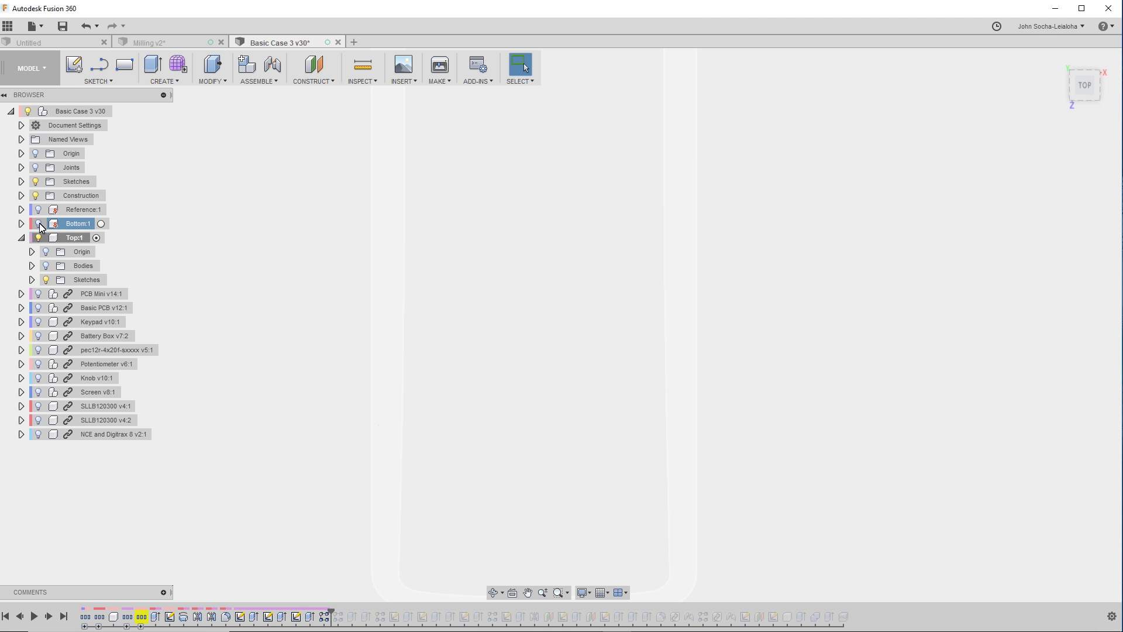
click(45, 266)
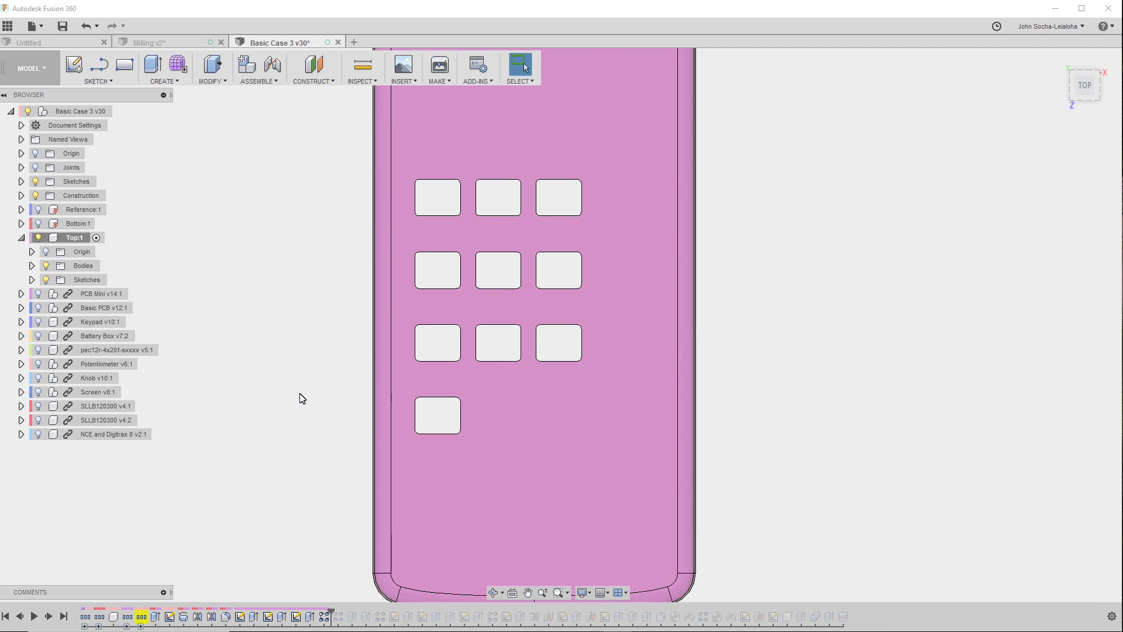
key(F6)
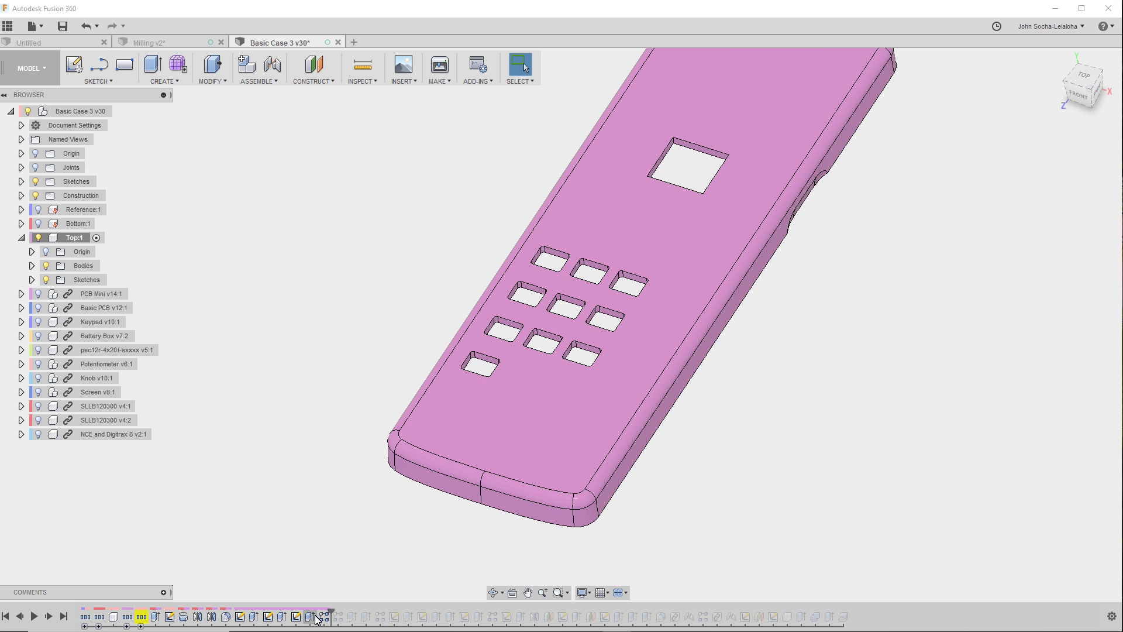
right_click(324, 618)
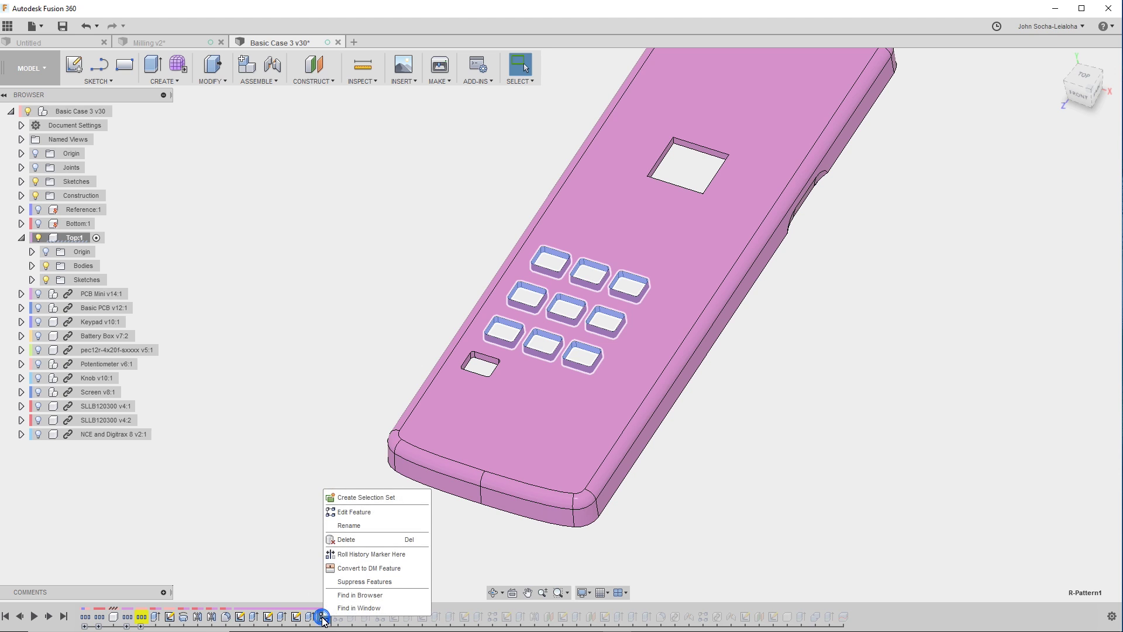
click(356, 512)
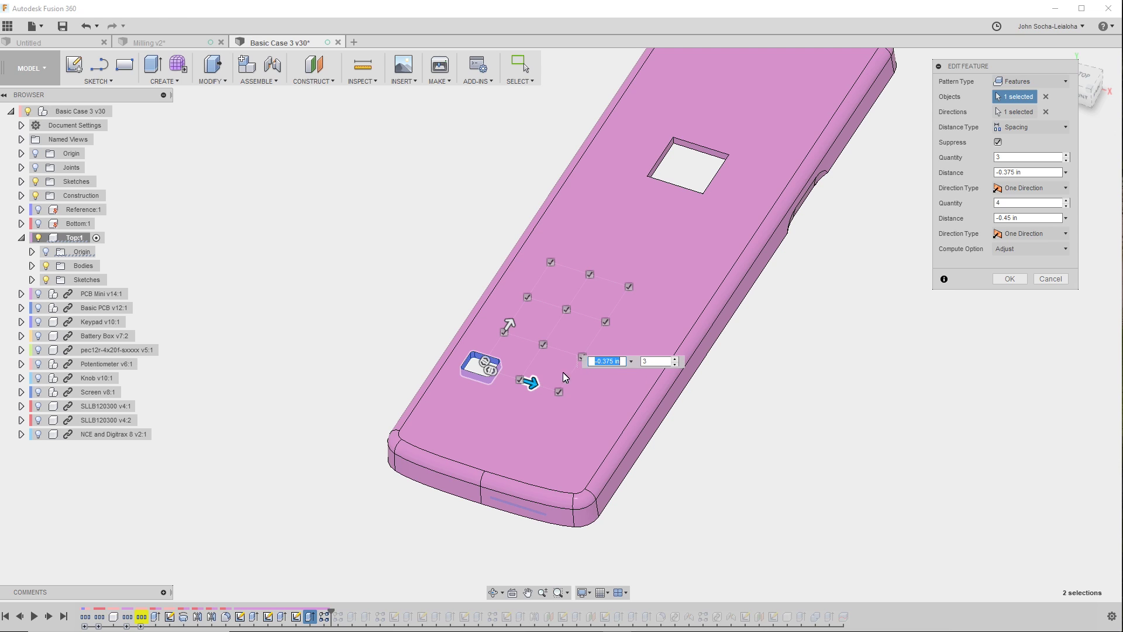
click(1034, 218)
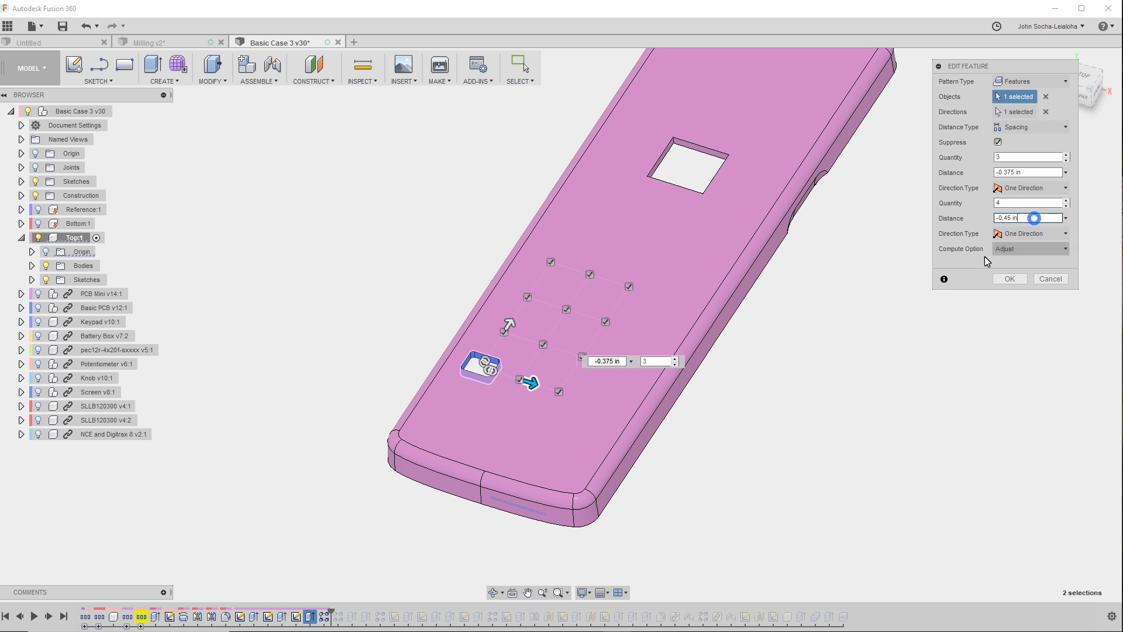
click(1031, 173)
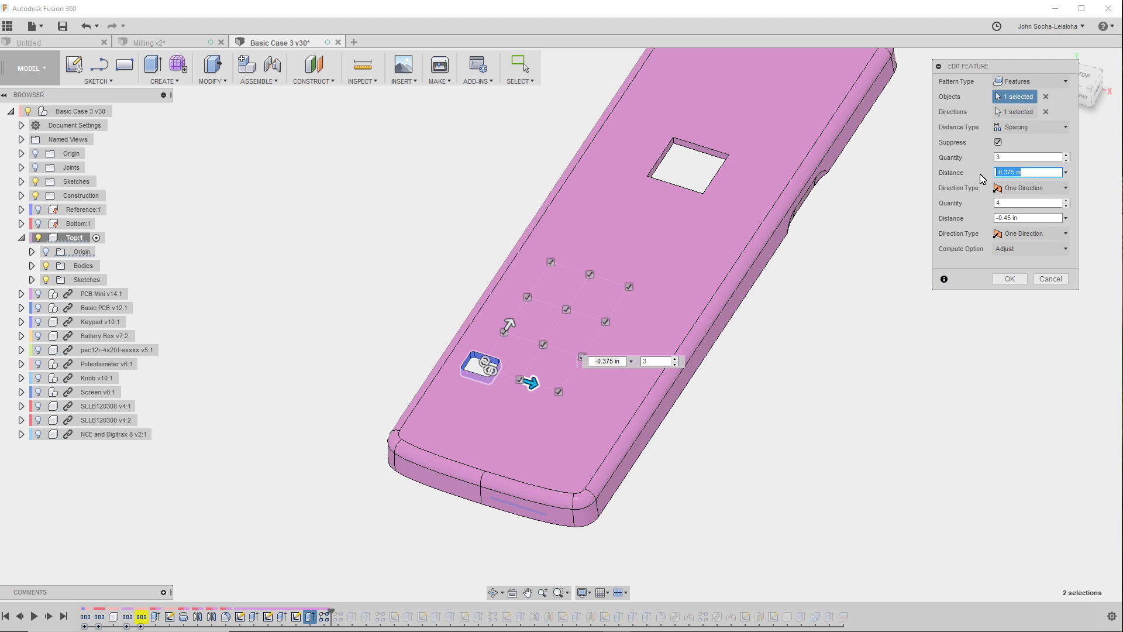
click(1050, 278)
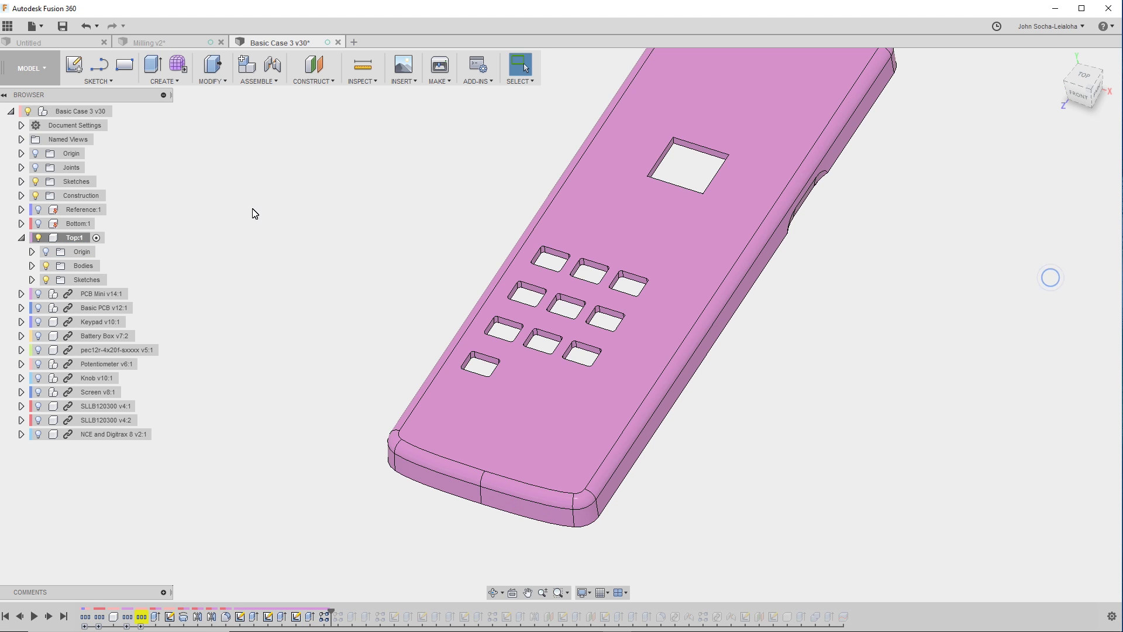
Add a ButtonSpacing user parameter set to -0.375 in.
click(251, 83)
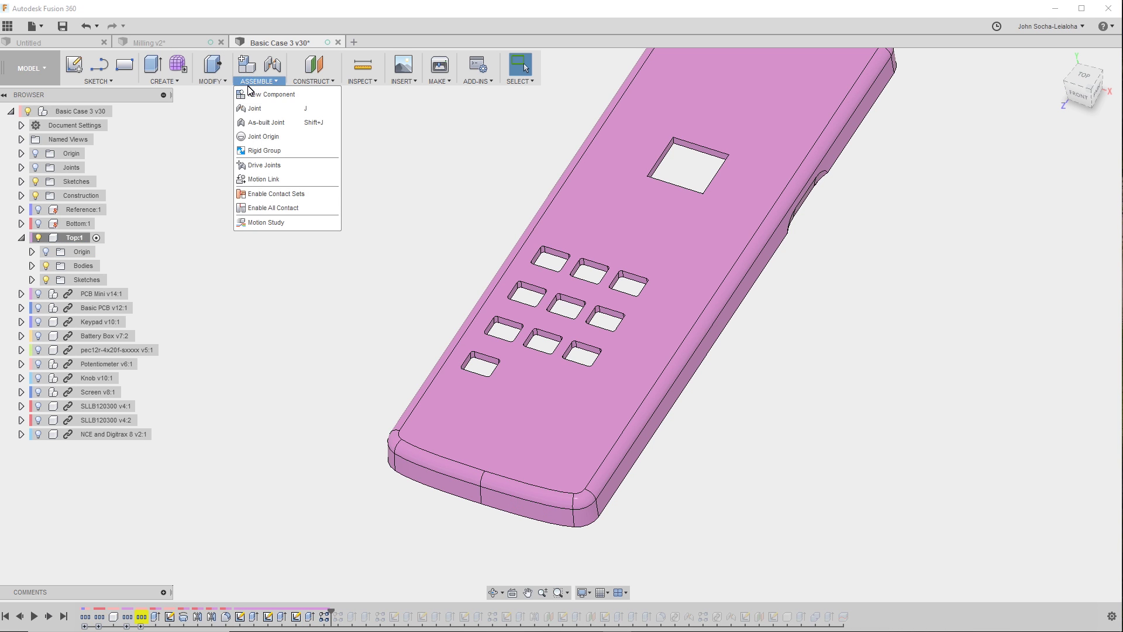
click(213, 81)
click(252, 366)
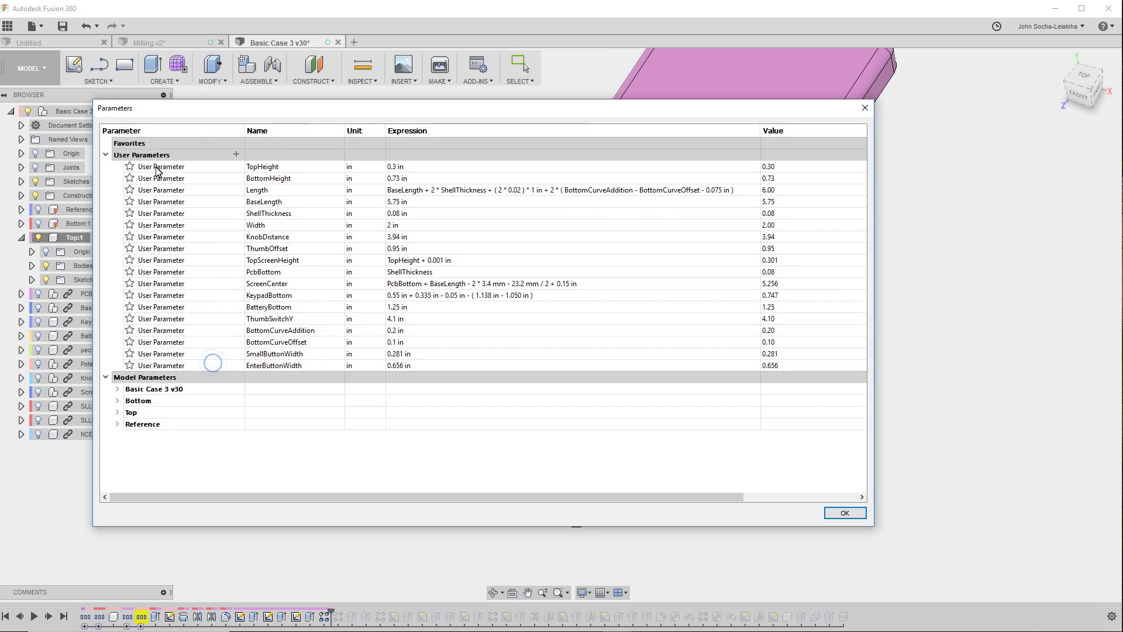
click(235, 155)
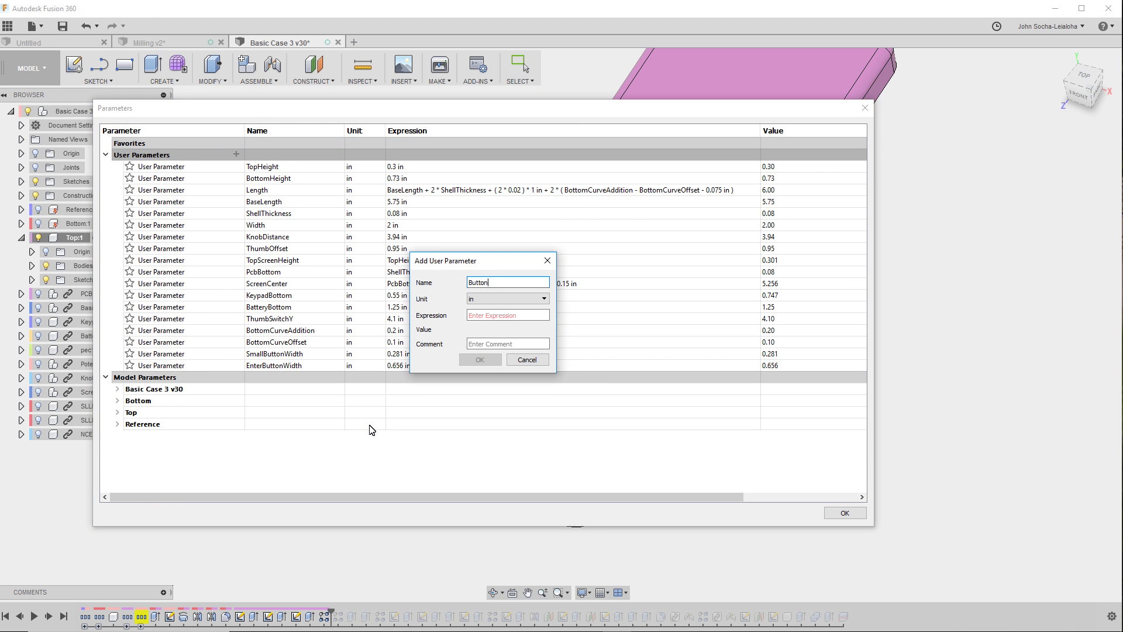
text(ButtonSpacing)
key(Tab)
text(-0.375)
click(480, 360)
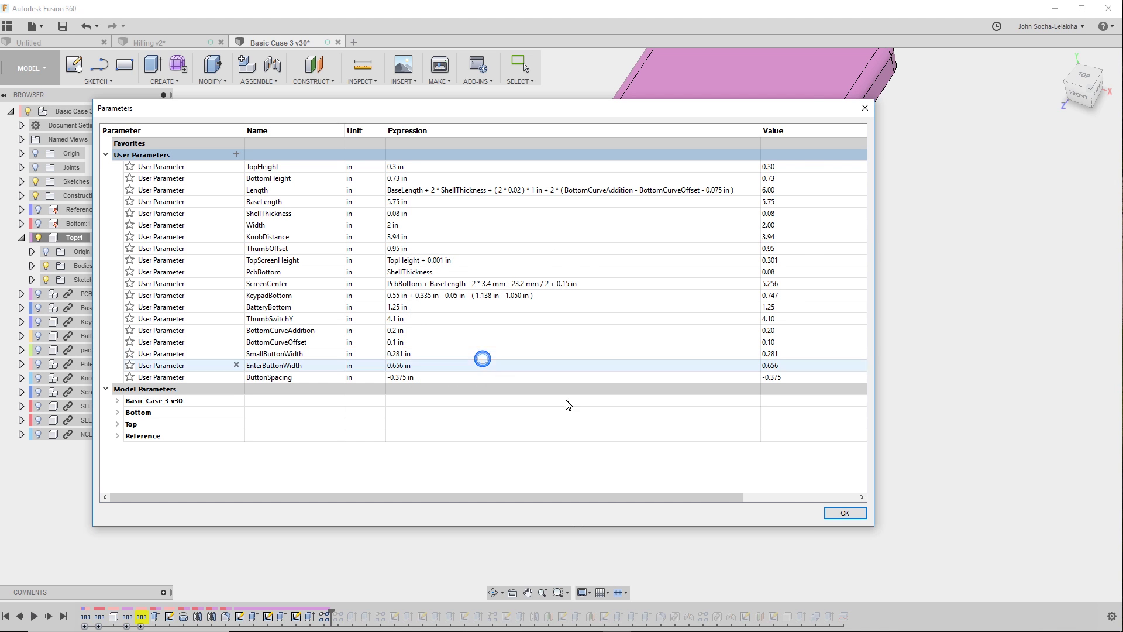
click(844, 513)
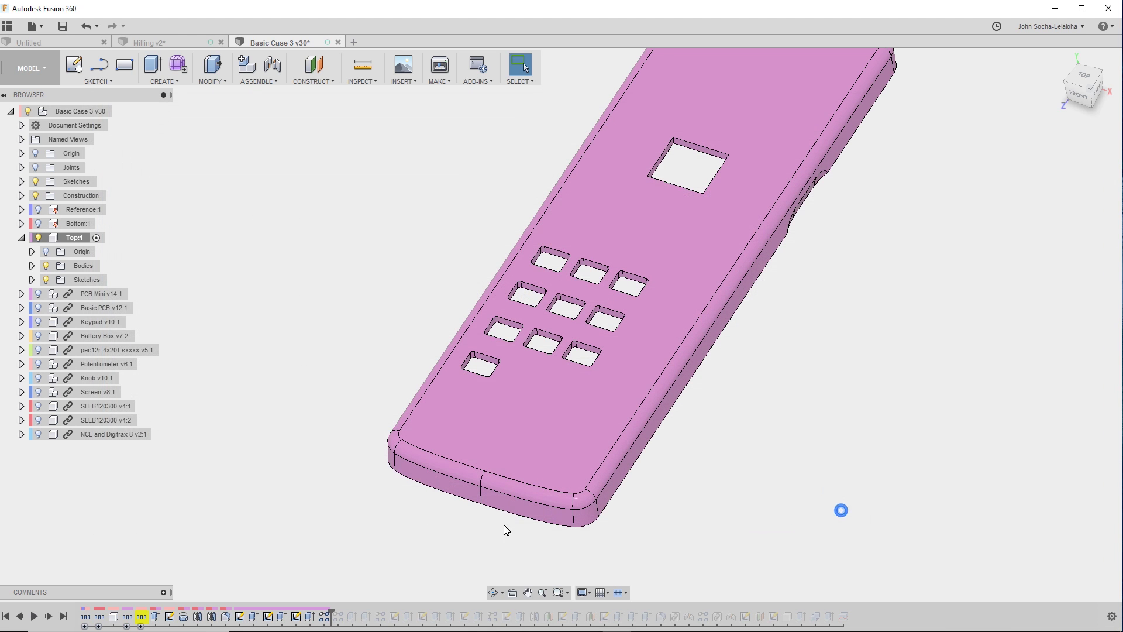
Set the keypad hole pattern's first spacing distance to ButtonSpacing.
right_click(325, 616)
click(365, 517)
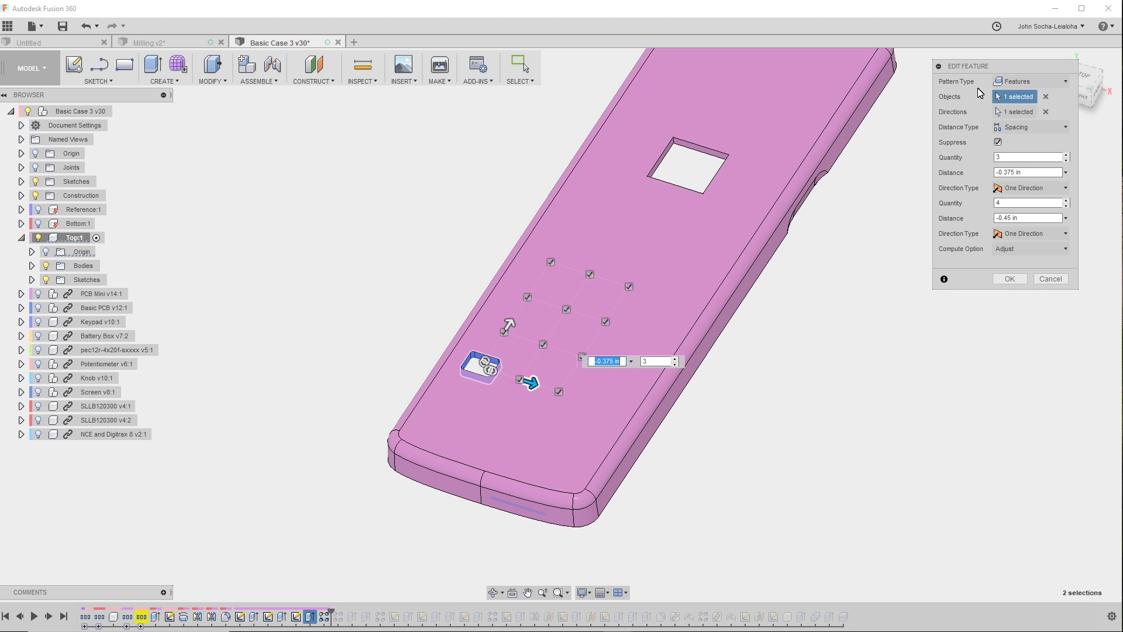
drag(1025, 172, 952, 175)
text(But)
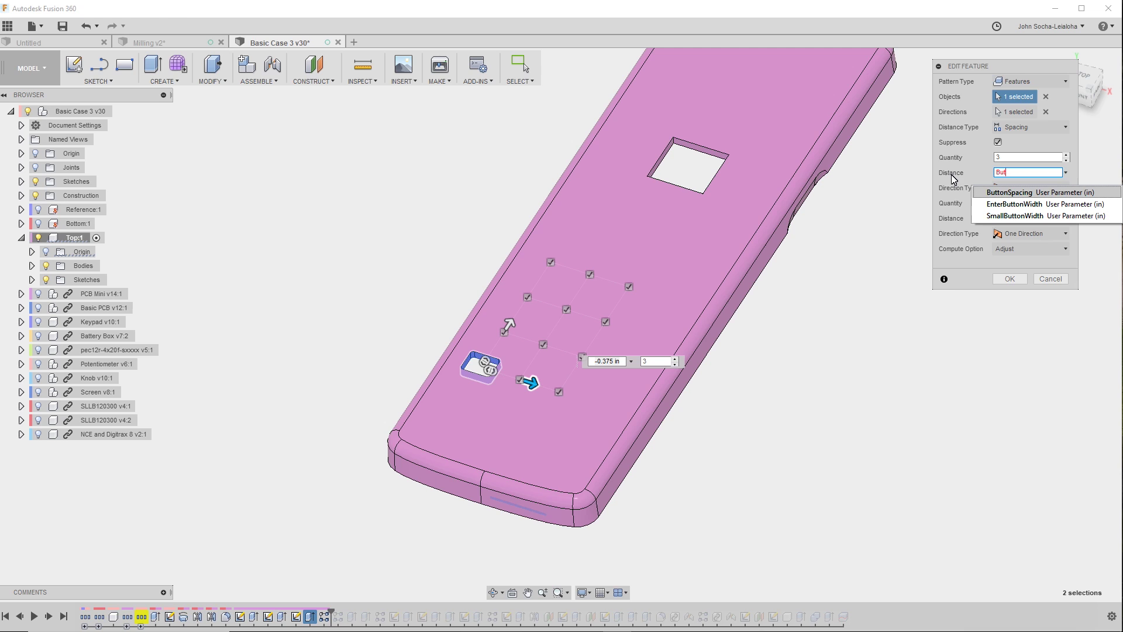
click(998, 193)
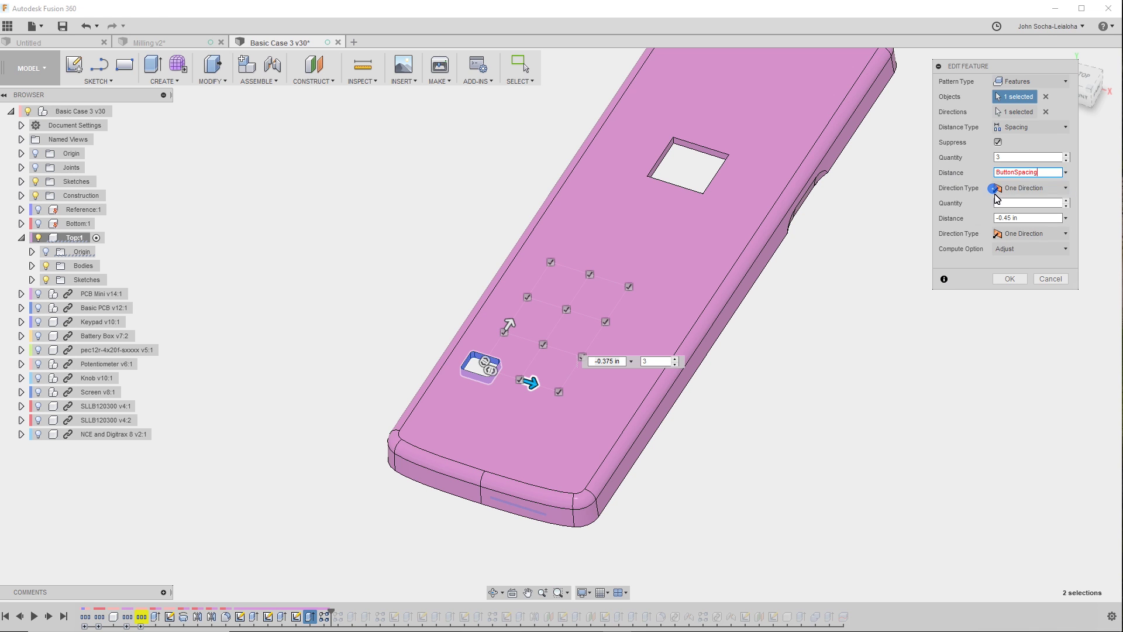
click(1009, 279)
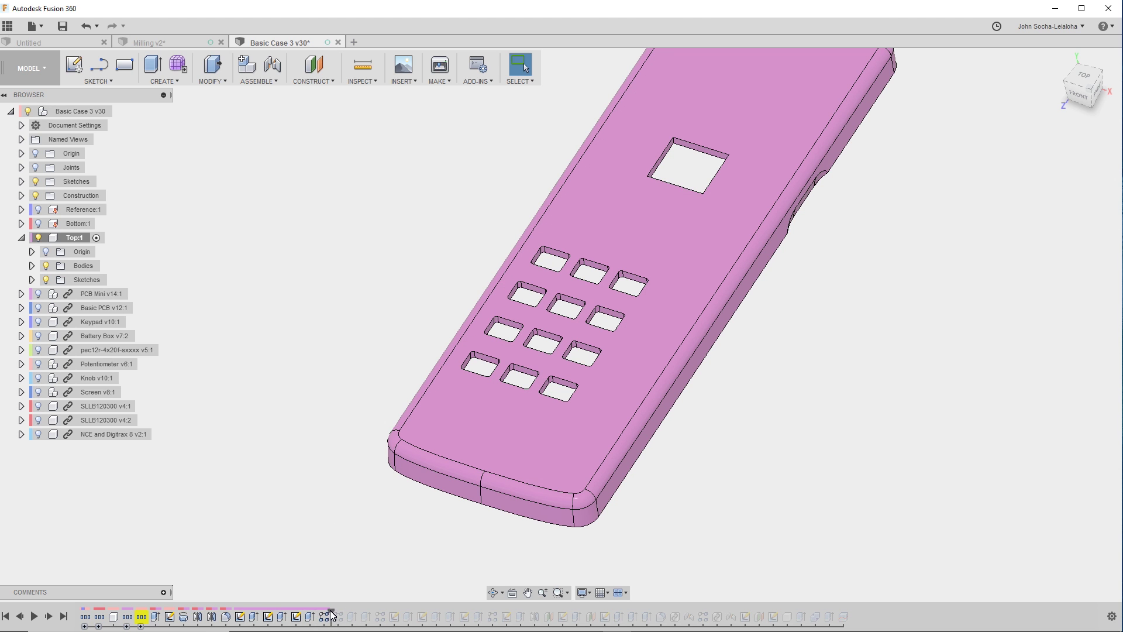
Restore the fourth hole column and add user parameter RightButtonSpacing = -1.2 in.
mouse_move(331, 614)
mouse_down()
mouse_move(309, 499)
mouse_move(348, 582)
mouse_up()
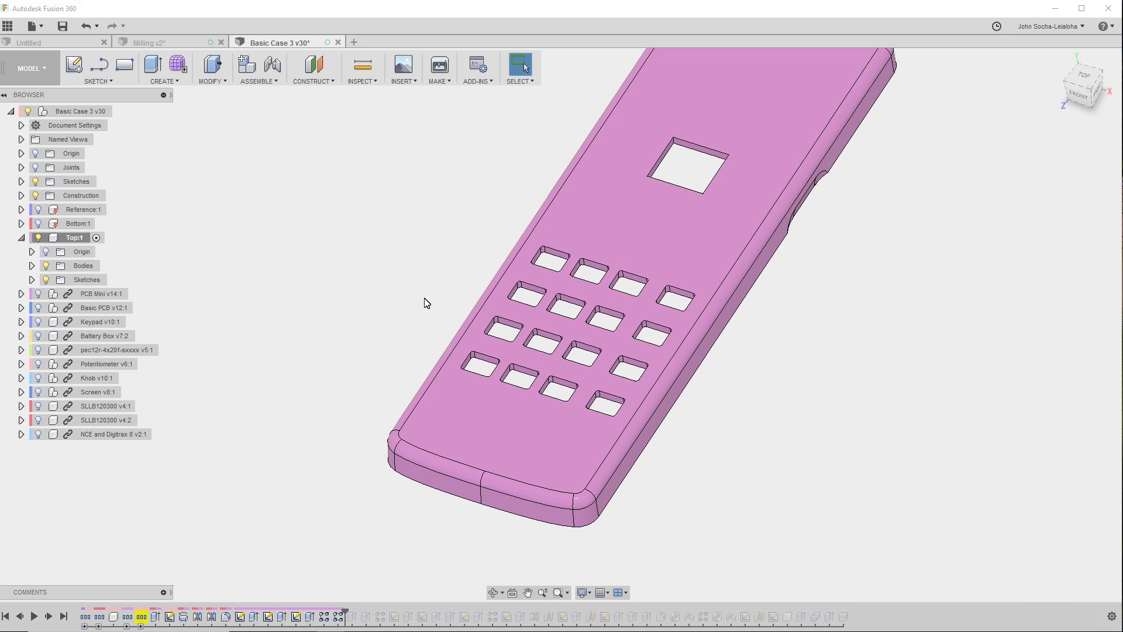
click(163, 81)
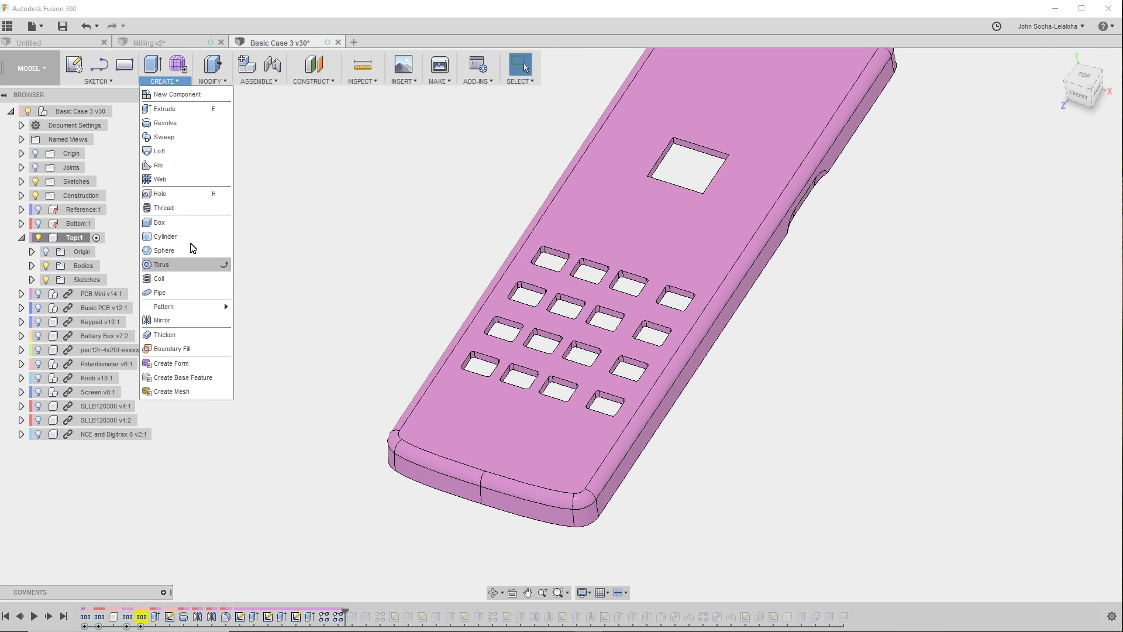
click(212, 80)
click(237, 370)
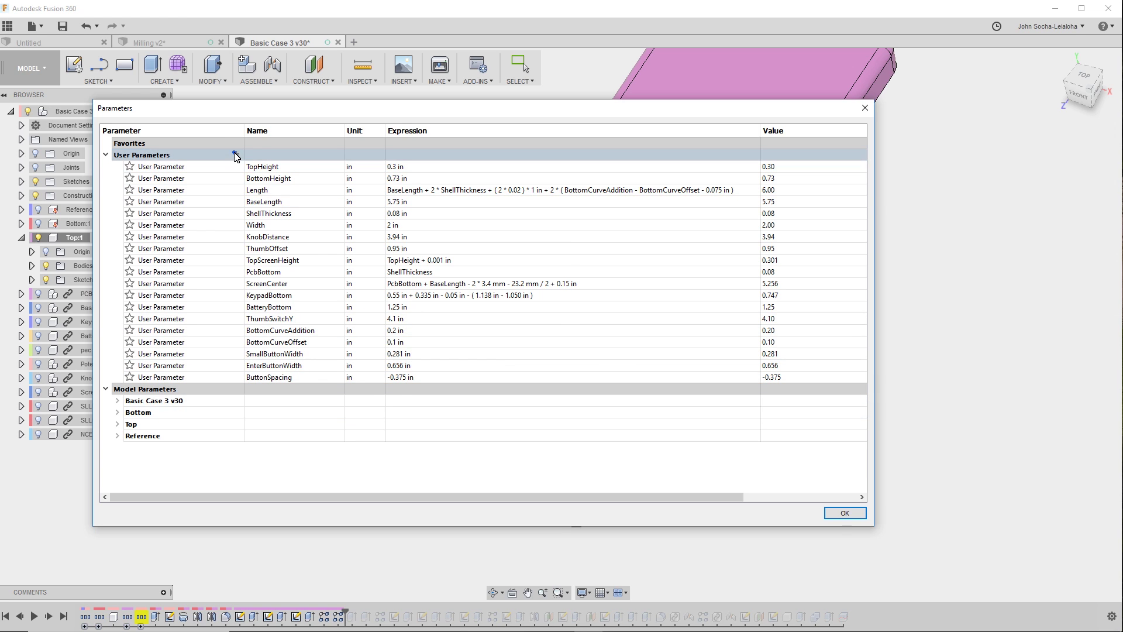
click(236, 154)
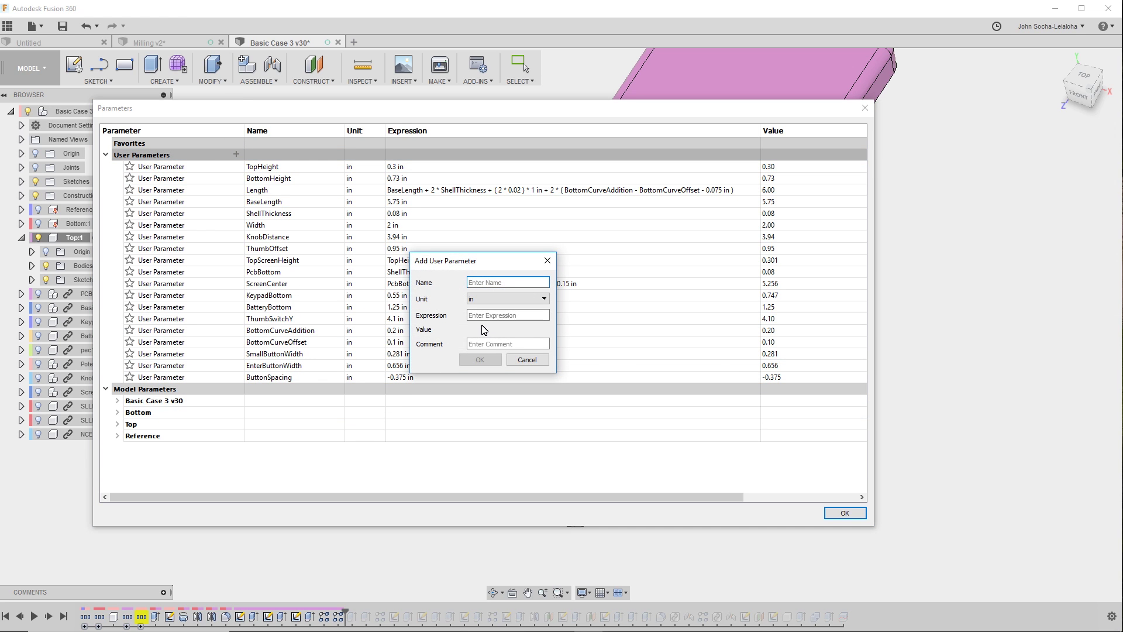
text(Ri)
key(Tab)
key(Tab)
text(-1.2 in)
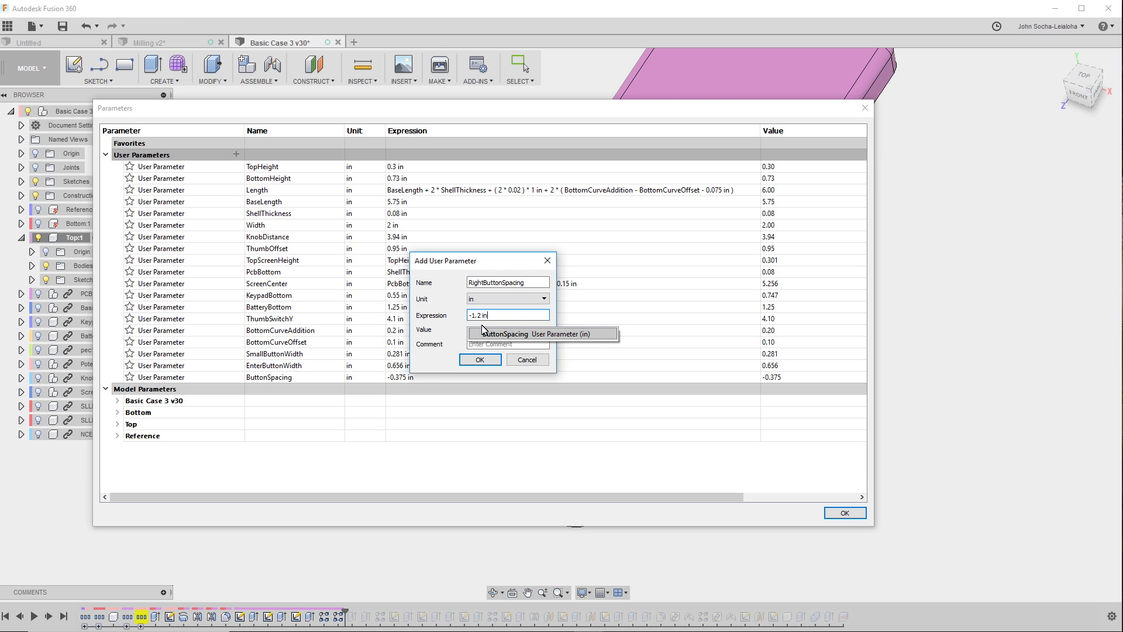
click(480, 359)
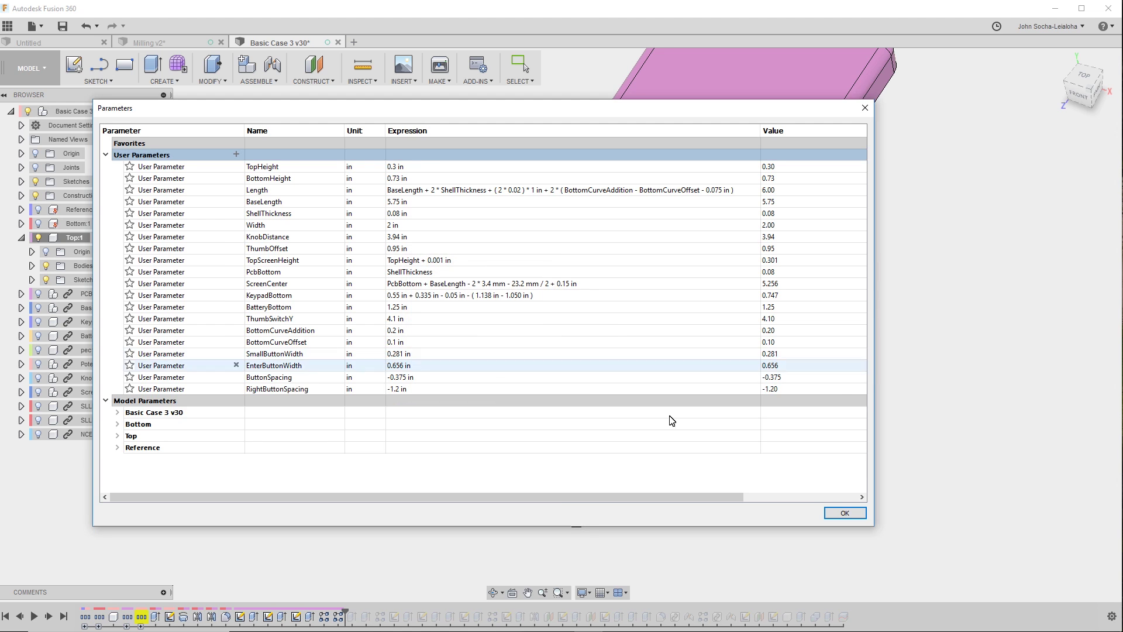
click(835, 513)
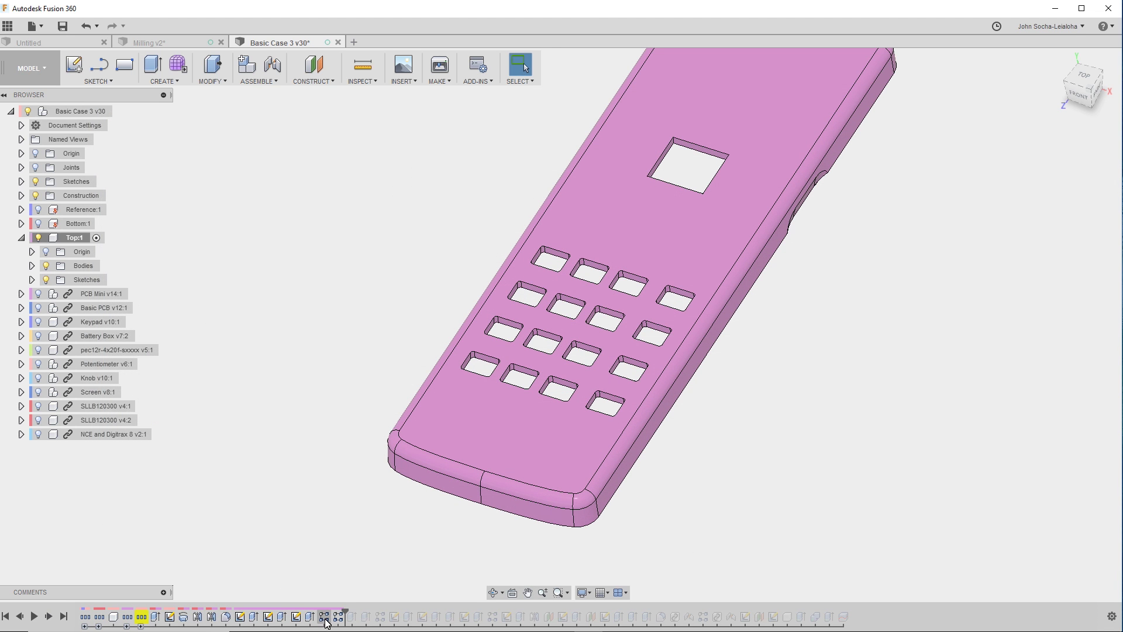
Set the fourth-column pattern's Distance to RightButtonSpacing instead of -1.2 in.
right_click(338, 616)
click(379, 513)
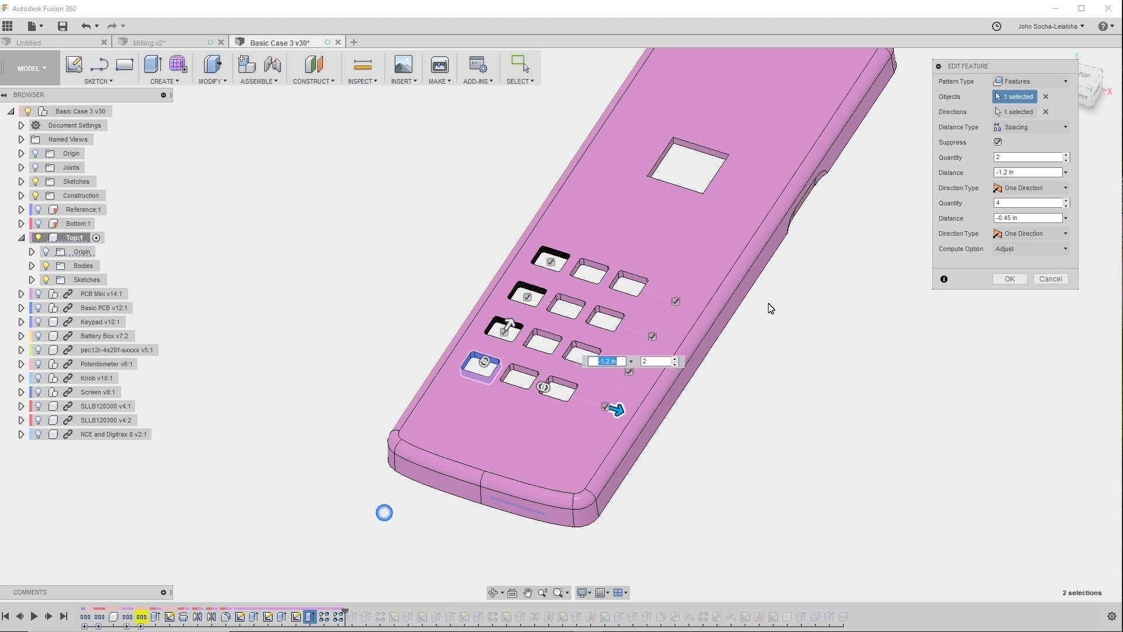
click(1025, 174)
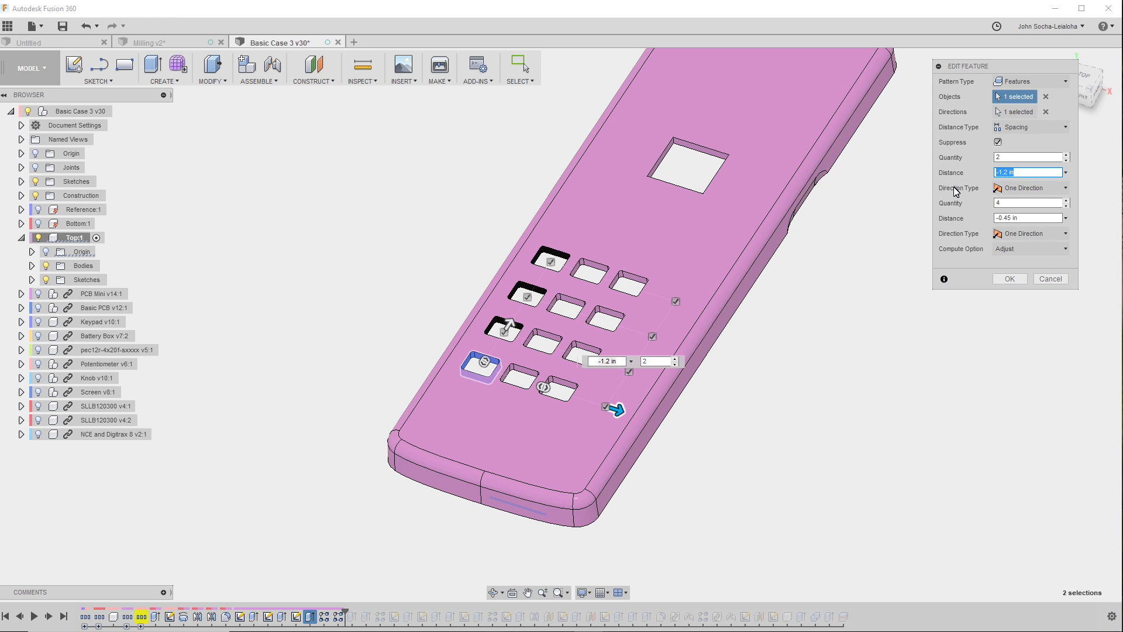
text(Righ)
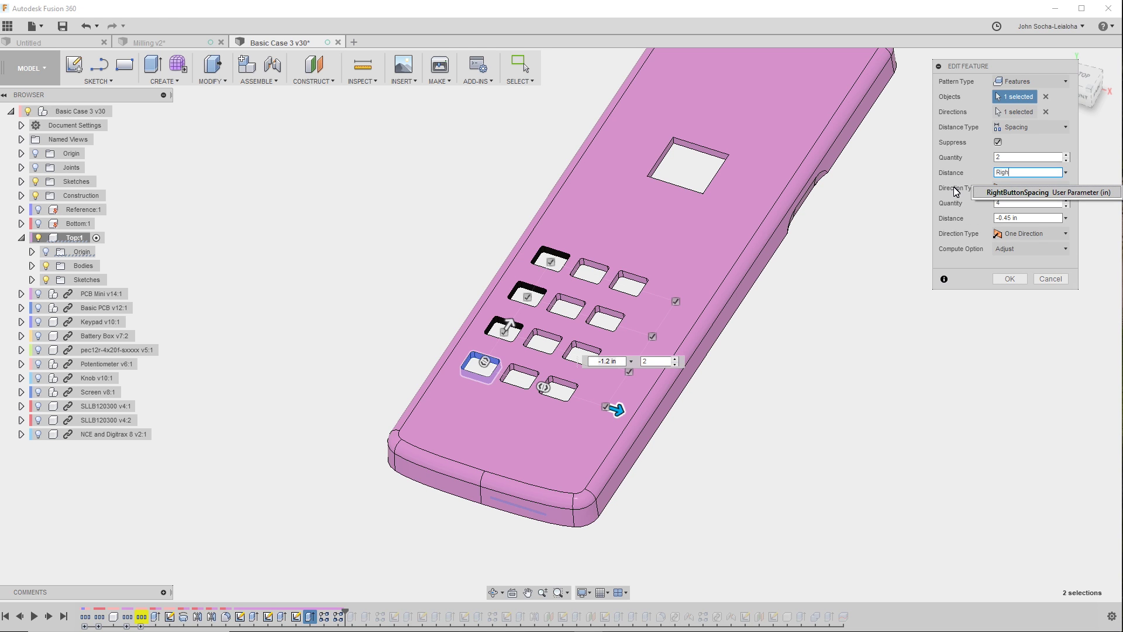
click(1004, 198)
click(1006, 280)
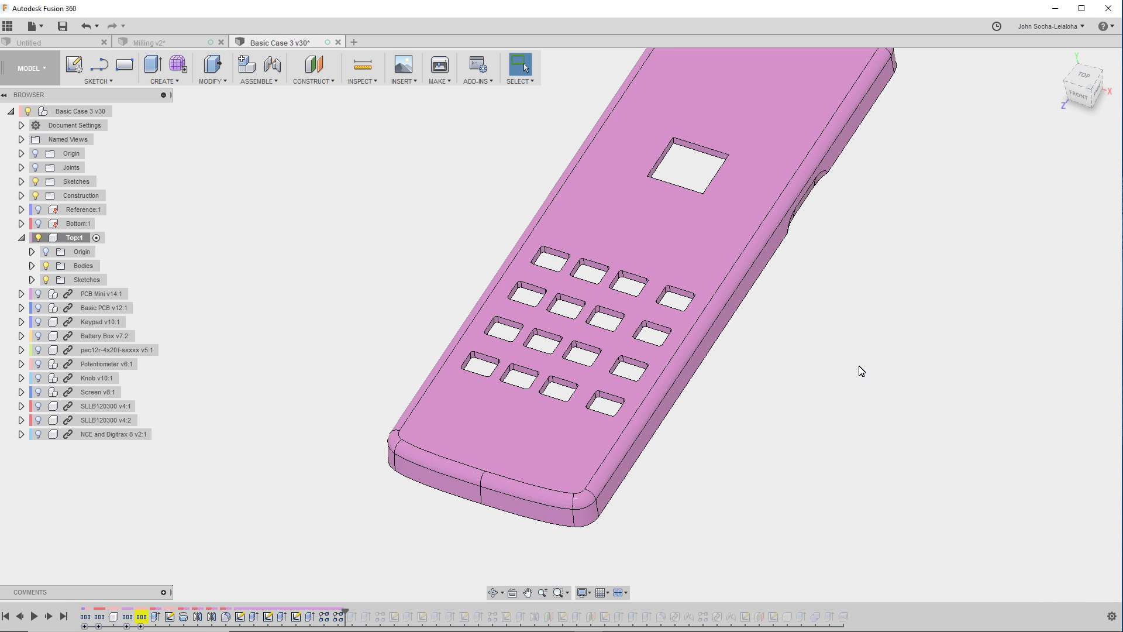
click(212, 80)
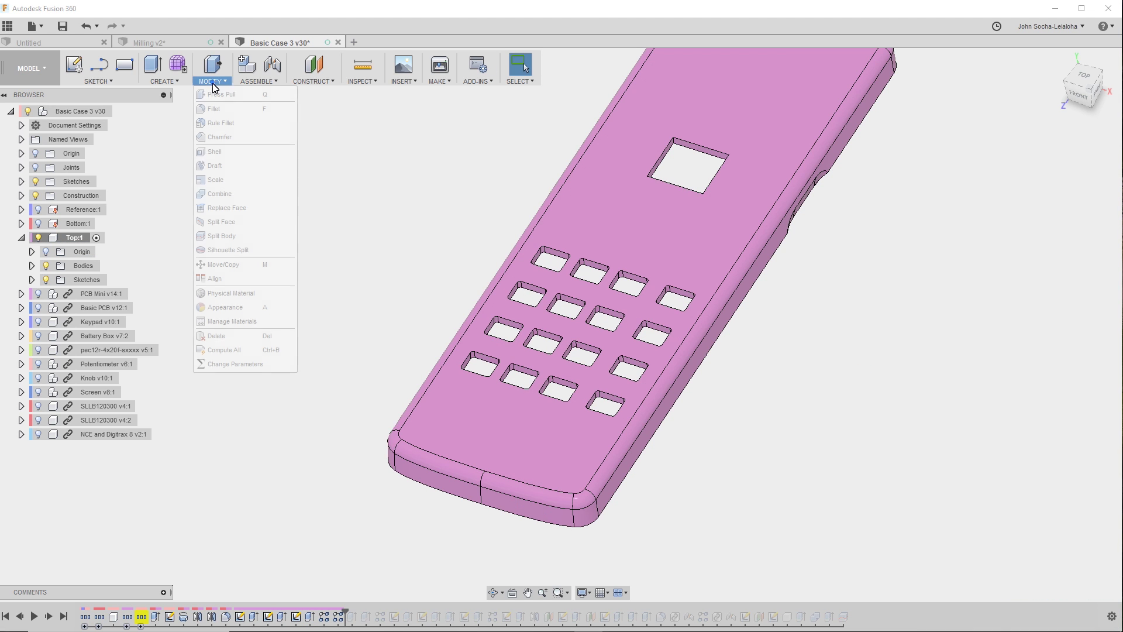
click(248, 365)
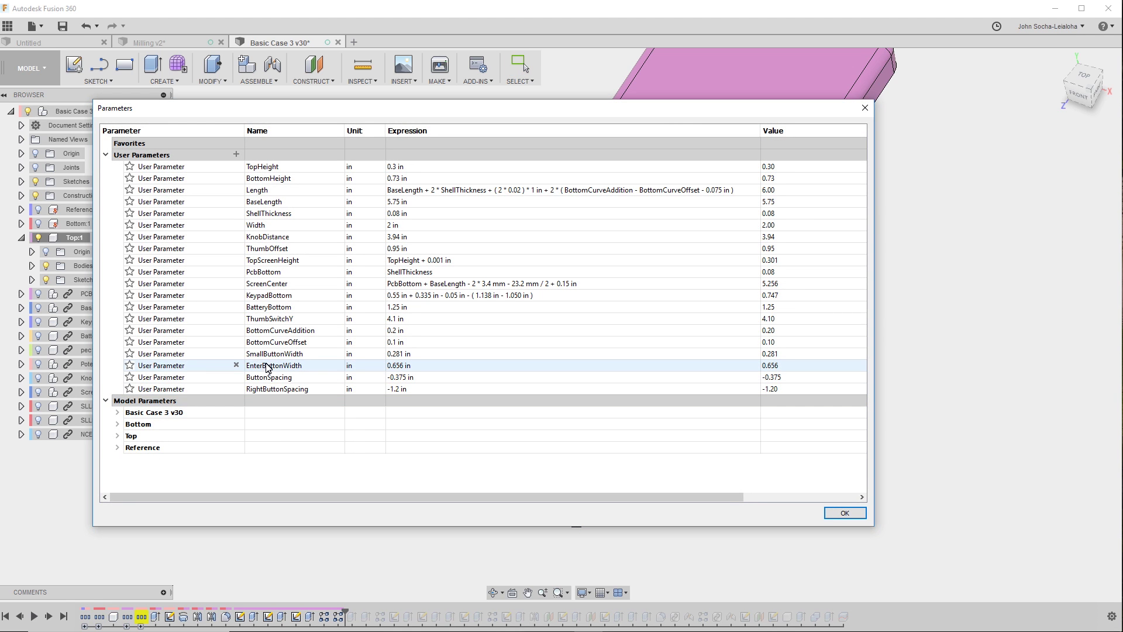
click(270, 354)
click(270, 354)
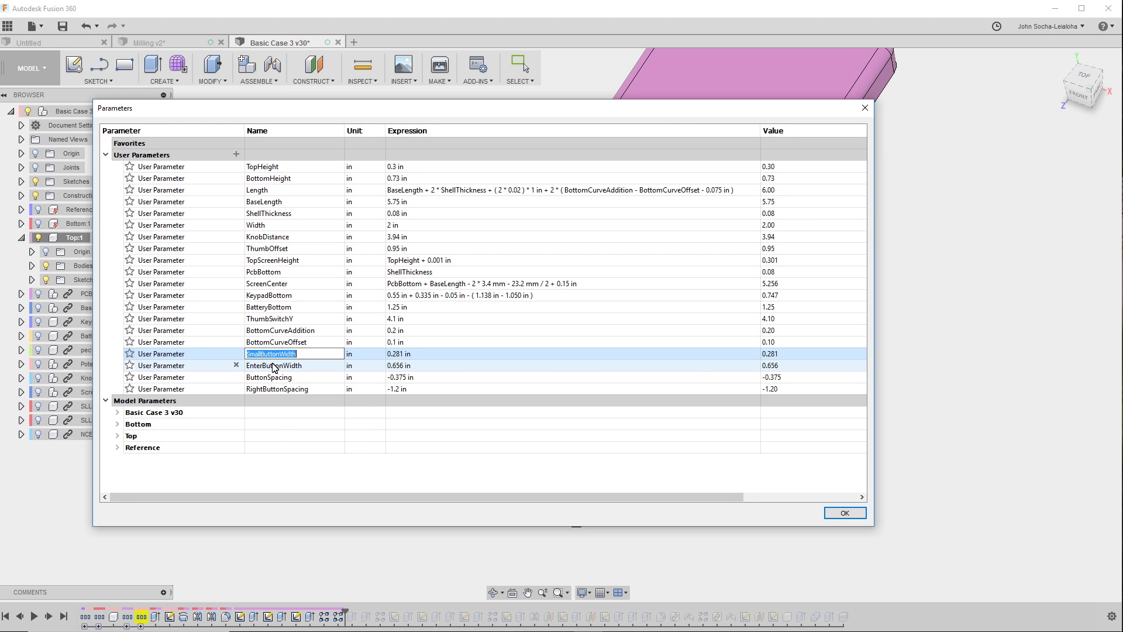
click(271, 366)
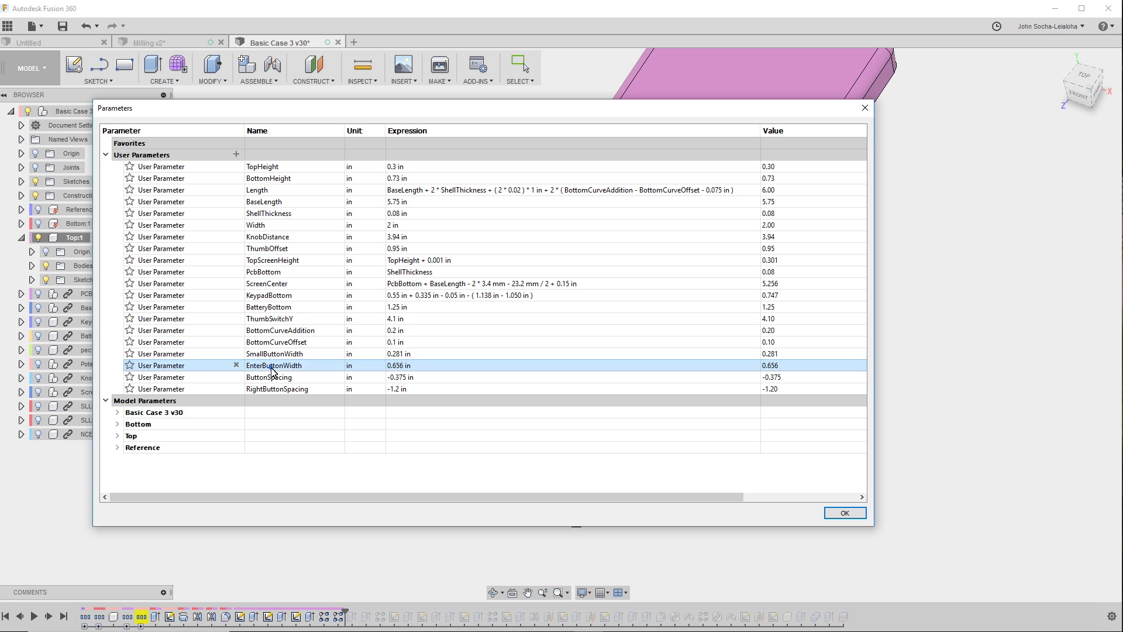
click(271, 366)
click(295, 466)
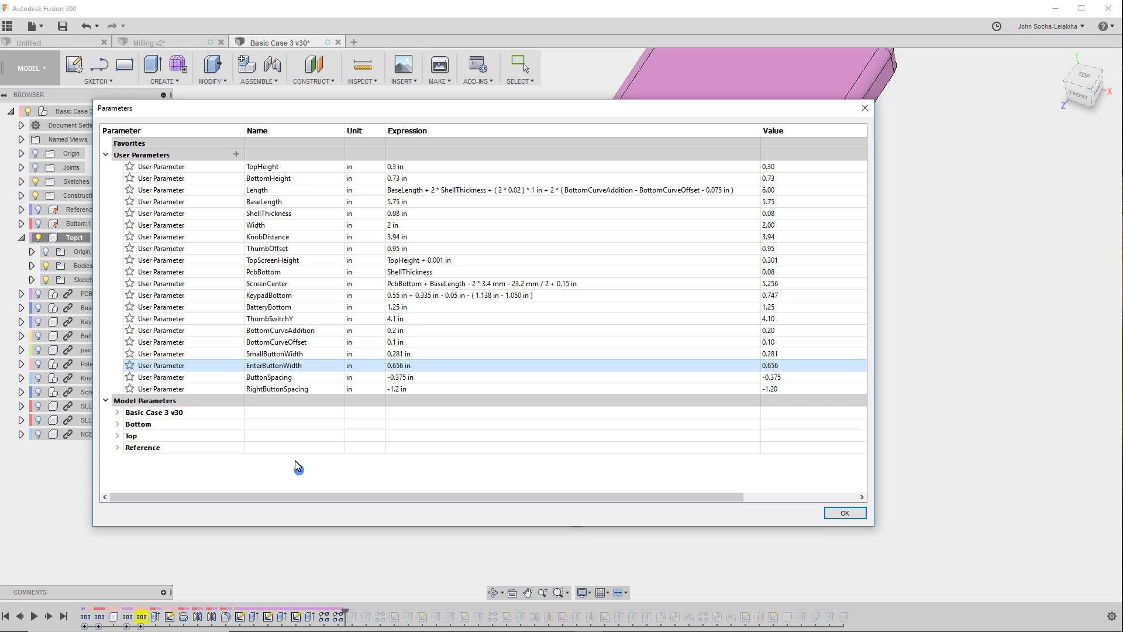
click(275, 389)
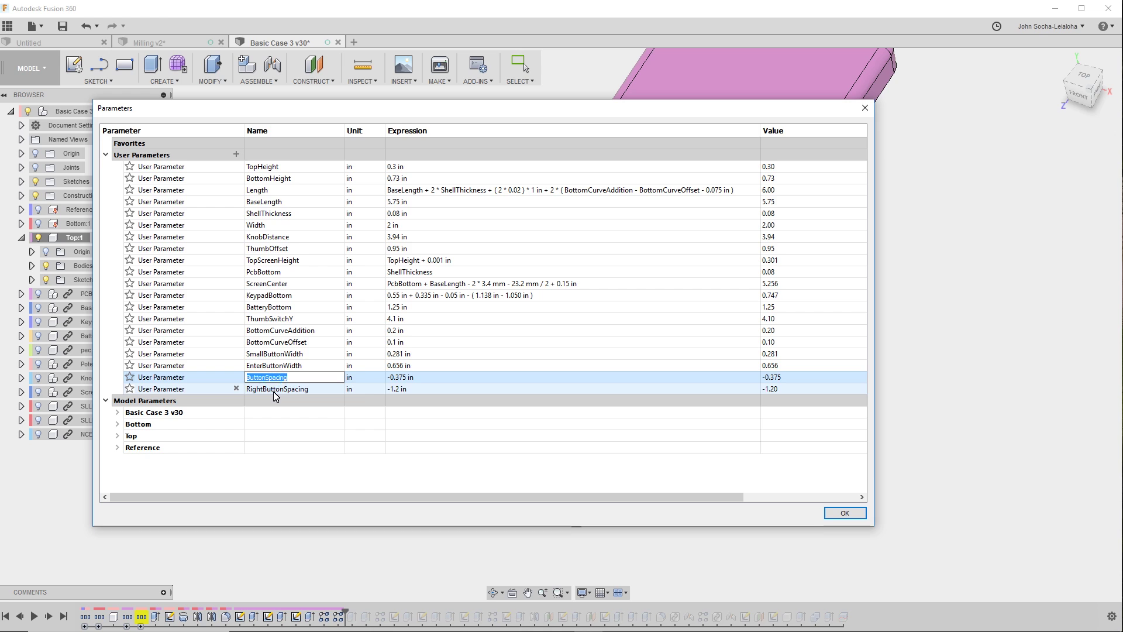
click(275, 388)
click(316, 463)
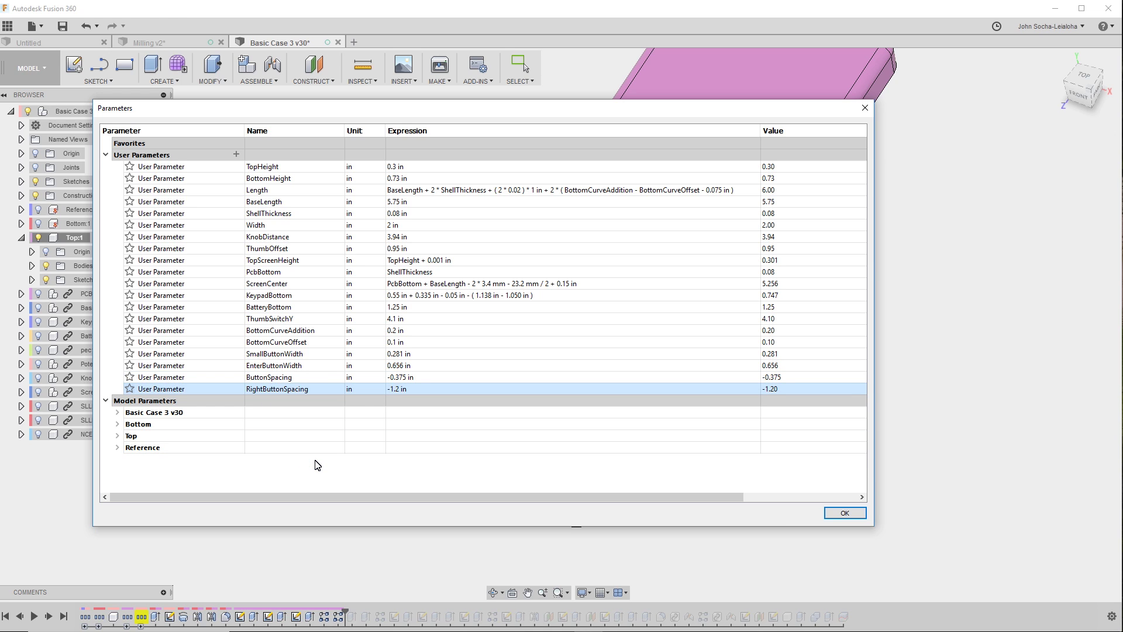
click(854, 513)
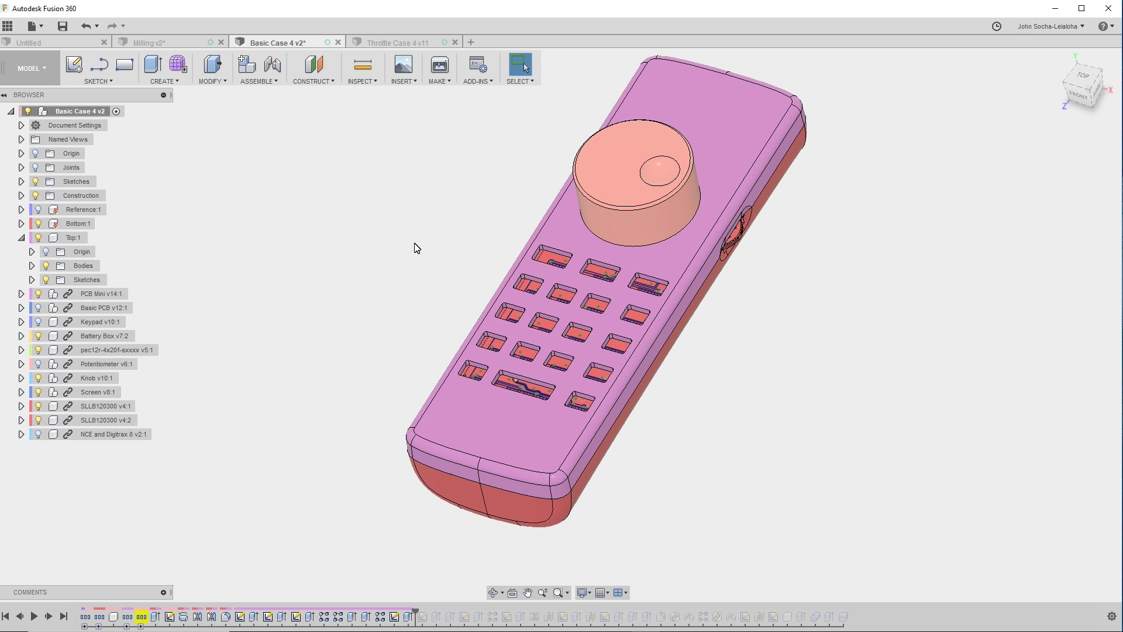
Review KeypadWidth at 1.482 in in Change Parameters and close the table.
click(213, 82)
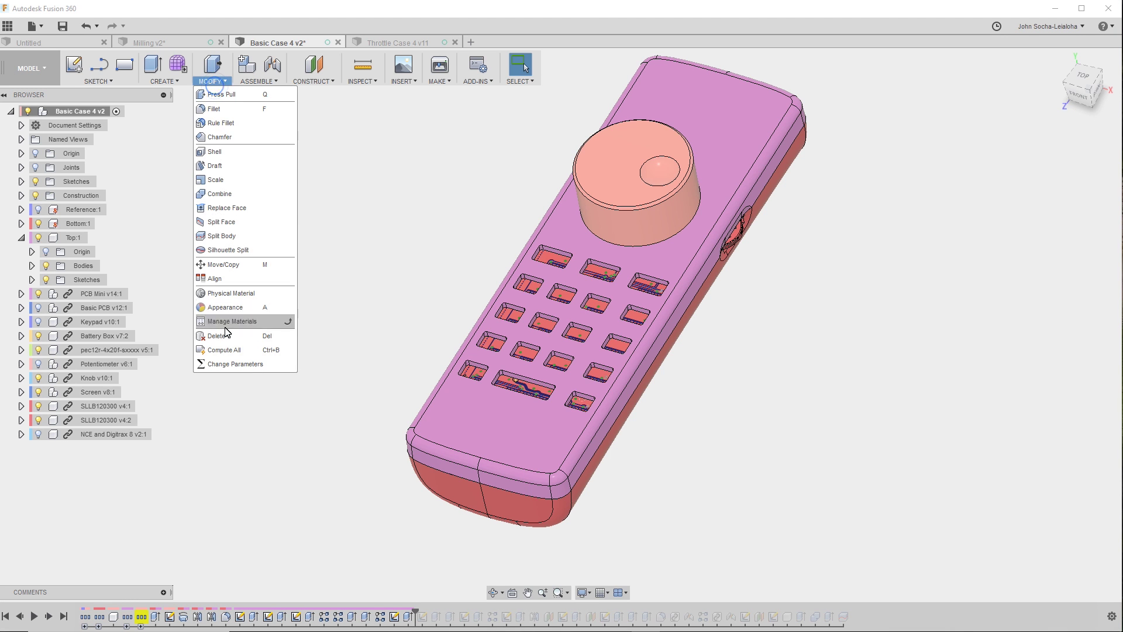
click(237, 364)
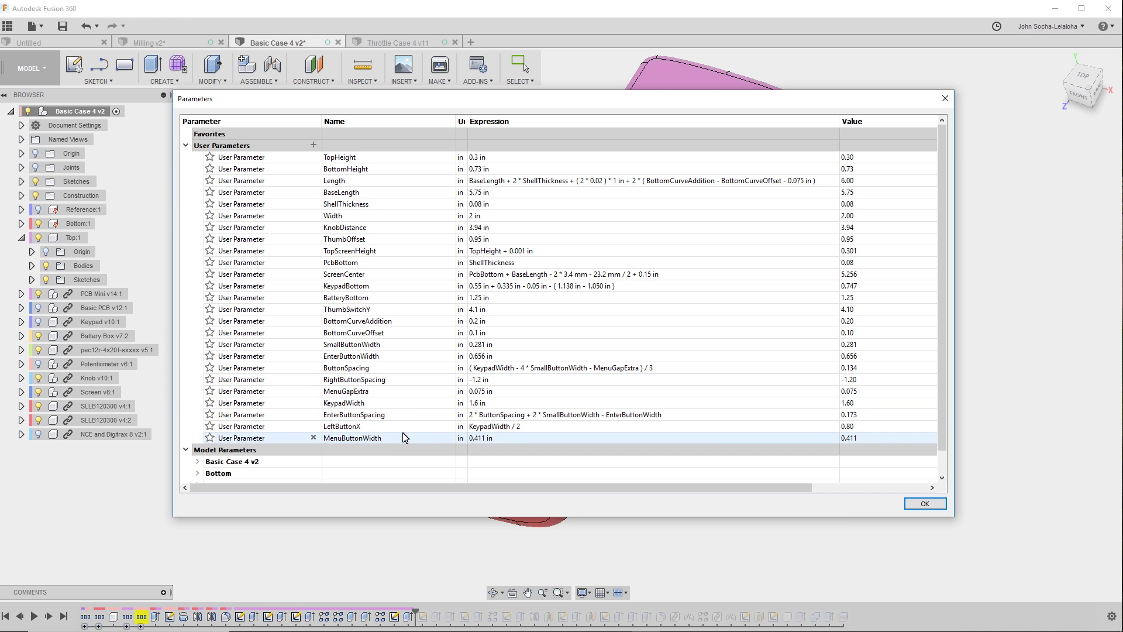
double_click(343, 402)
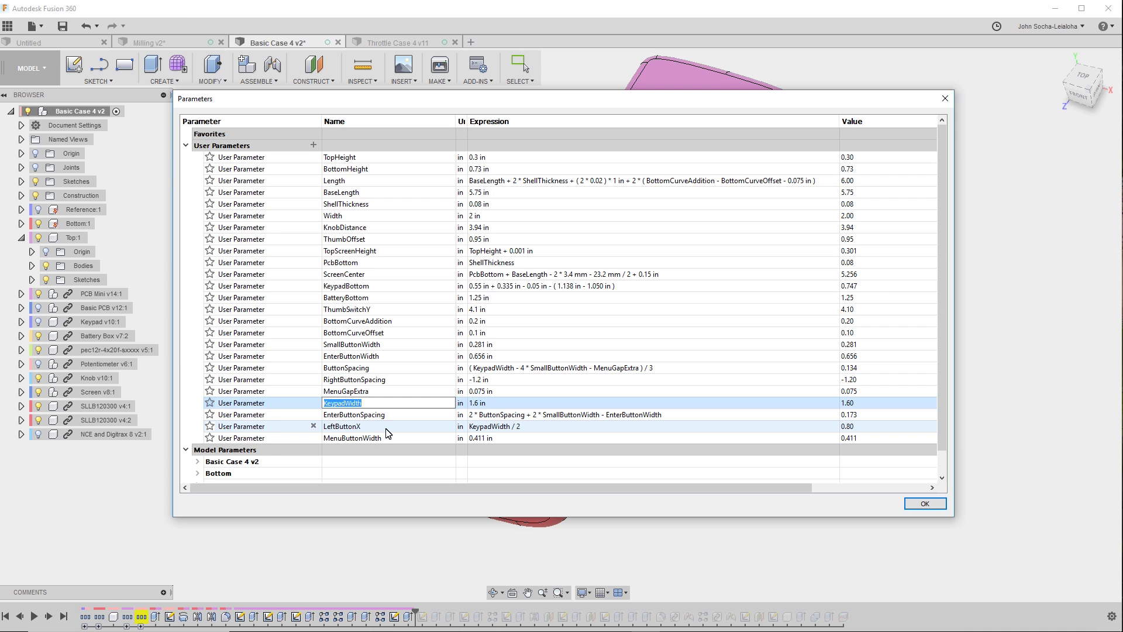
click(477, 403)
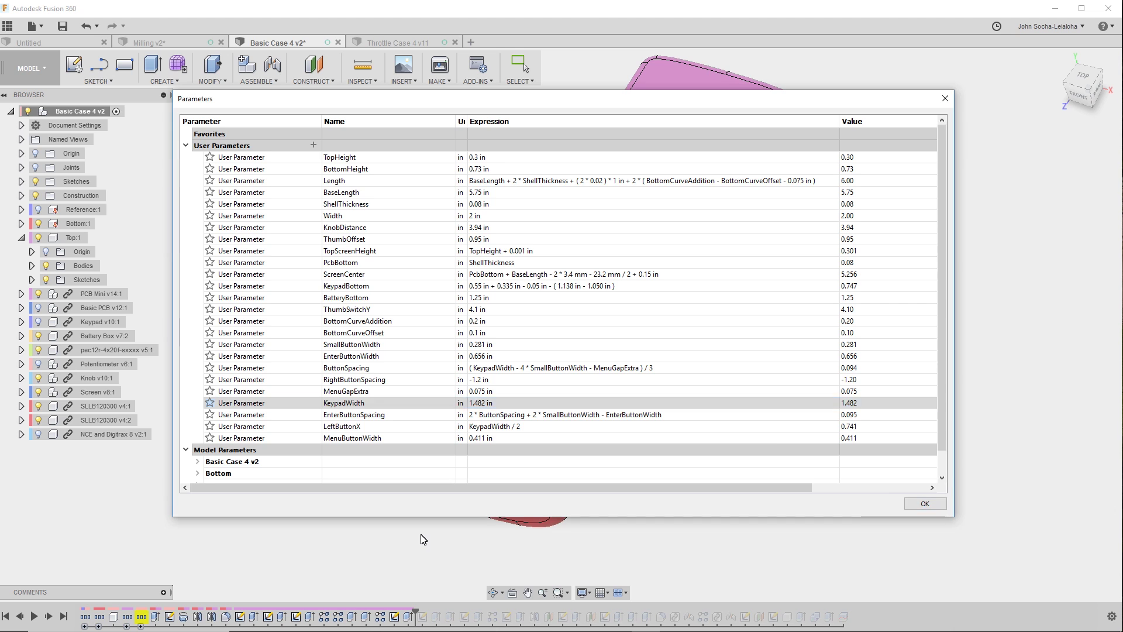
click(923, 504)
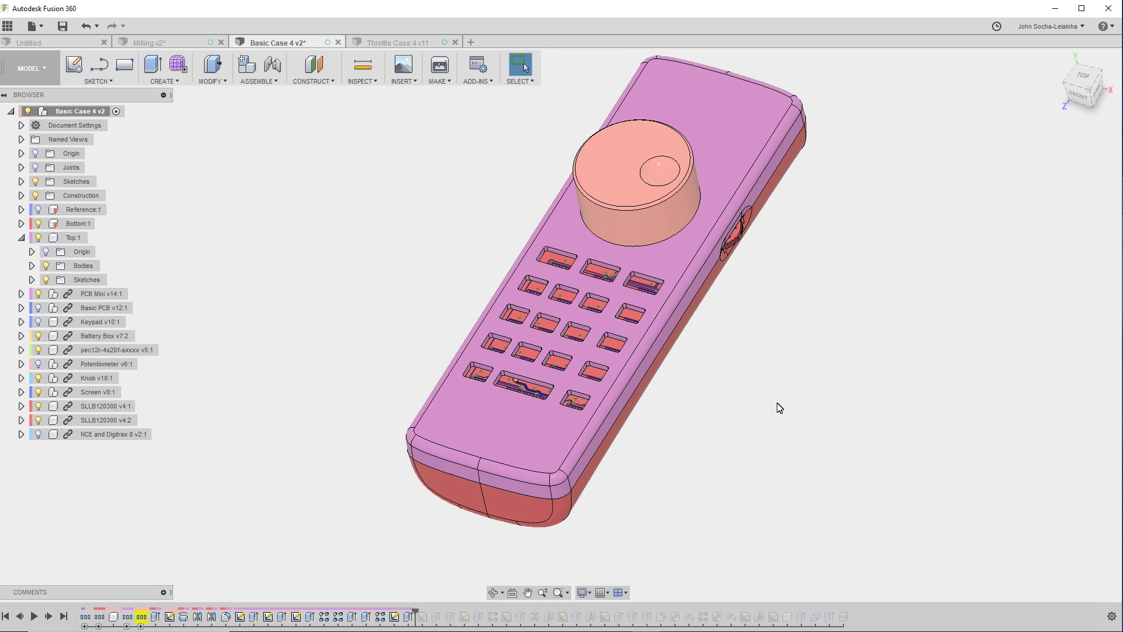
Show Keypad v10:1 and zoom in on its keys seated in the case openings.
click(38, 323)
click(38, 324)
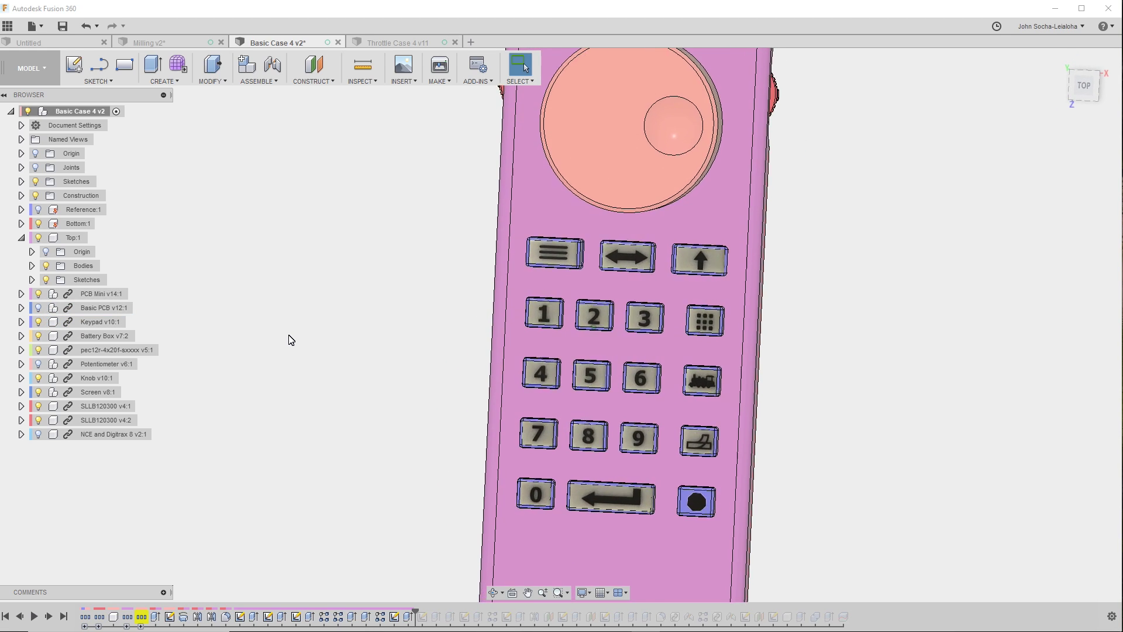
scroll(247, 337, up, 4)
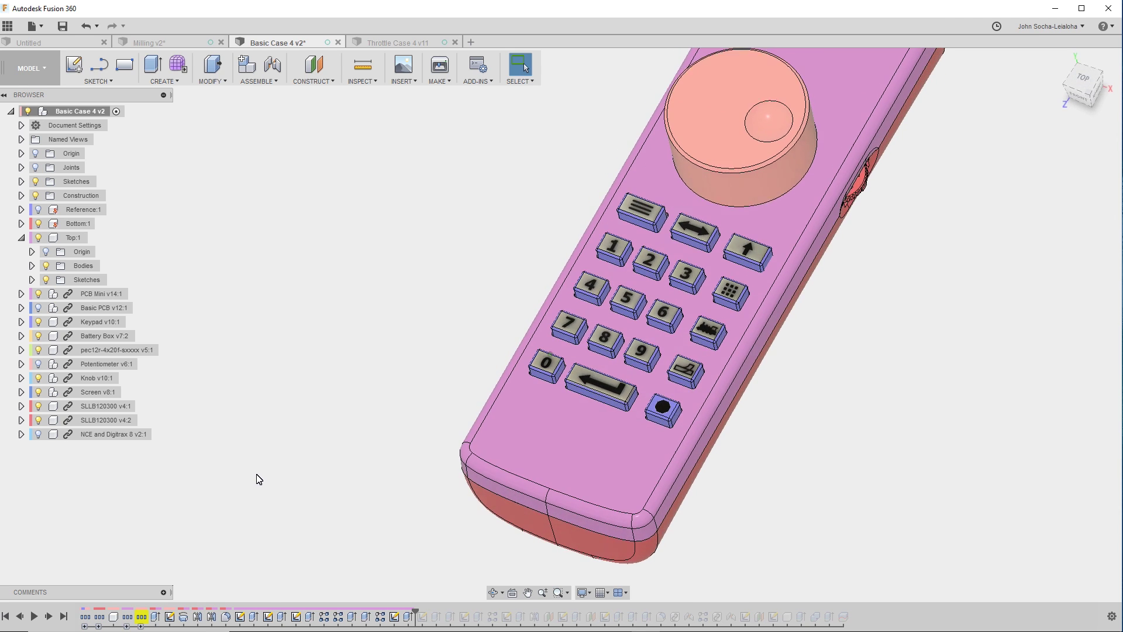
click(51, 314)
Change KeypadWidth from 1.482 in to 1.6 in and tilt the view to inspect.
click(210, 82)
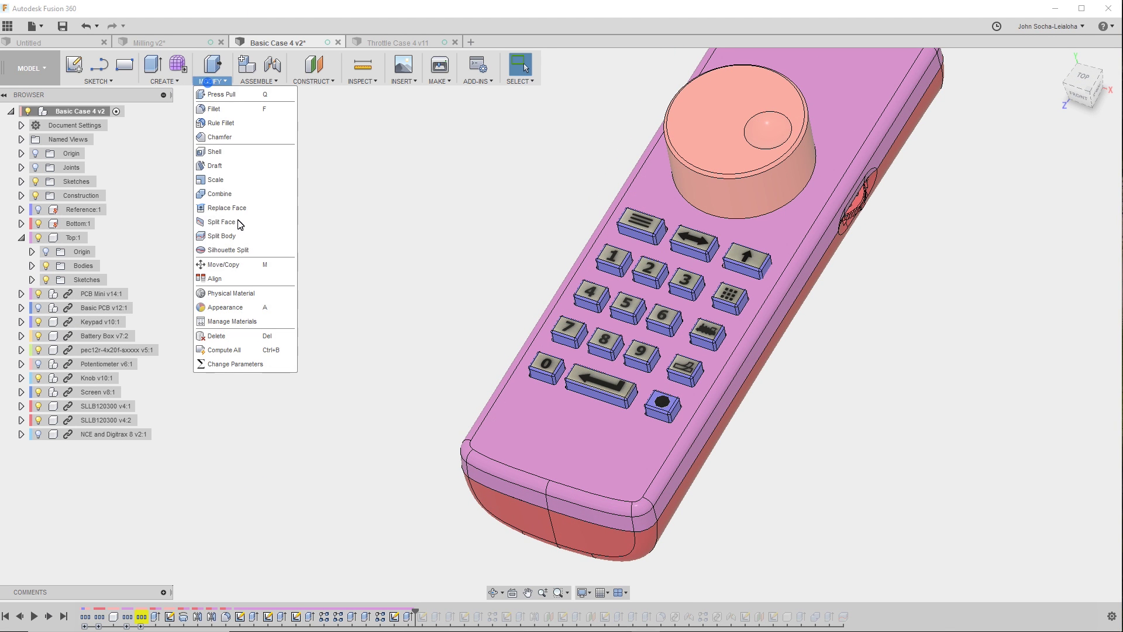
click(262, 364)
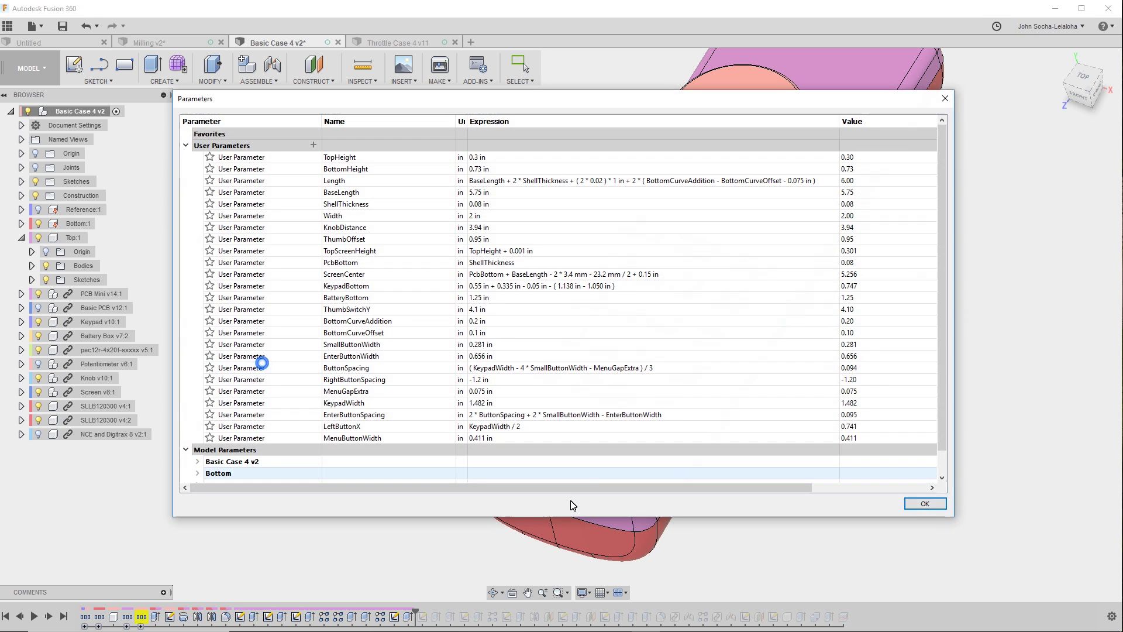
double_click(482, 404)
click(485, 403)
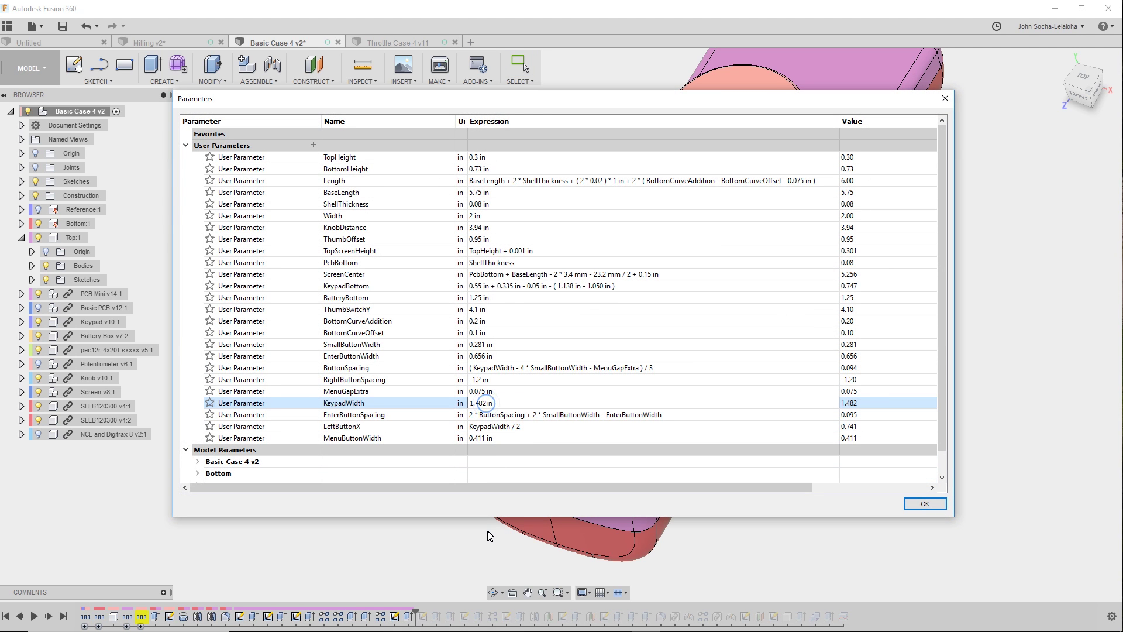
text(6)
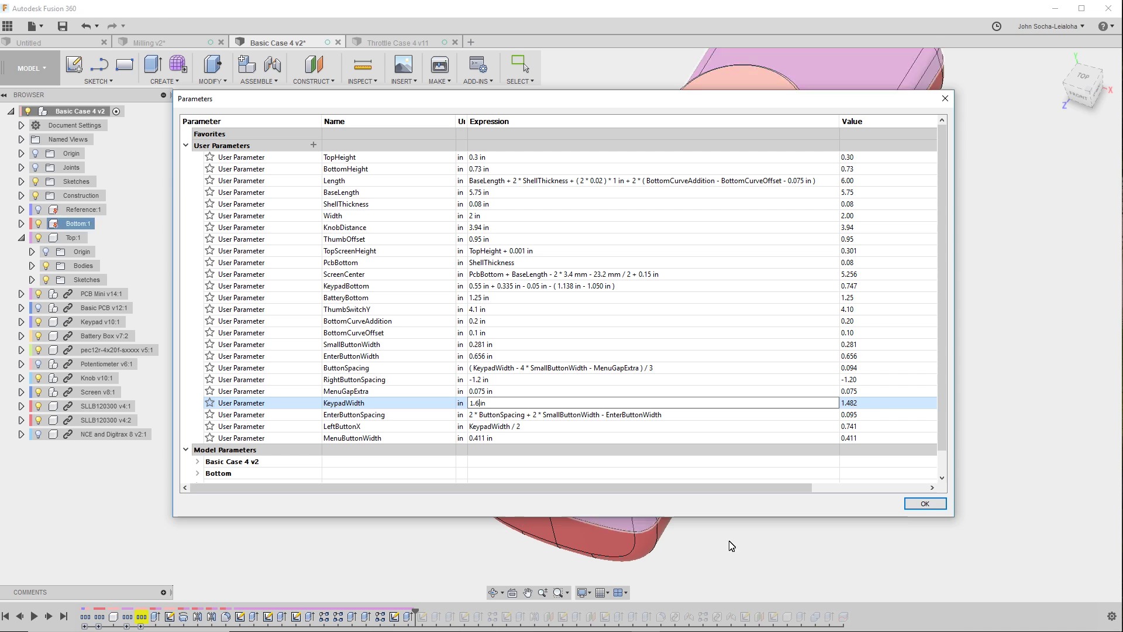
key(Return)
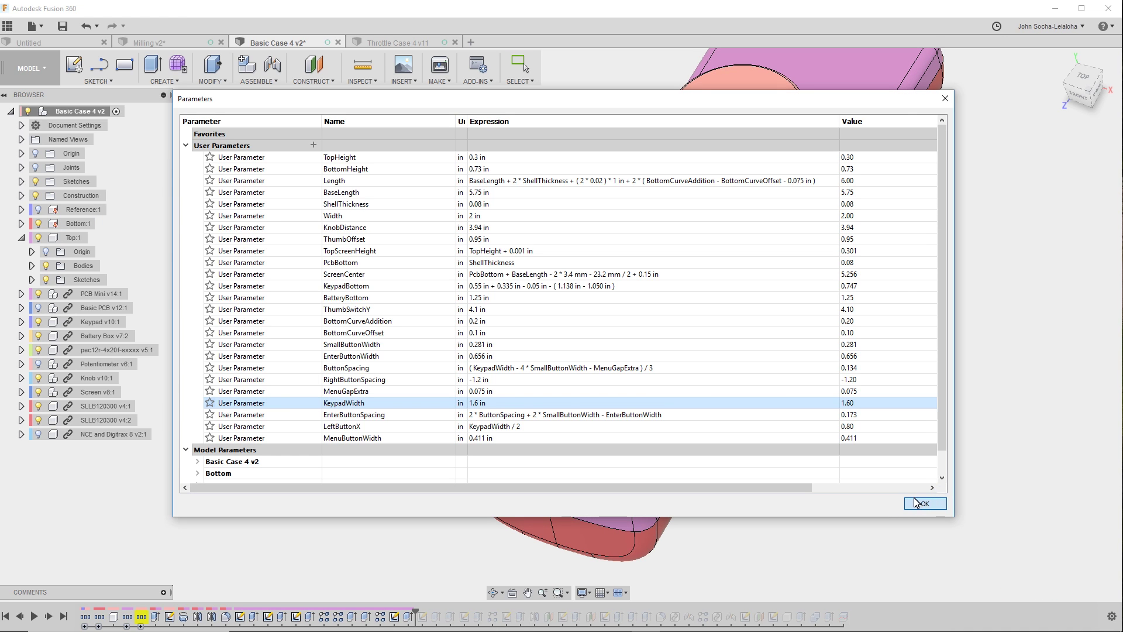
click(924, 504)
scroll(878, 501, up, 5)
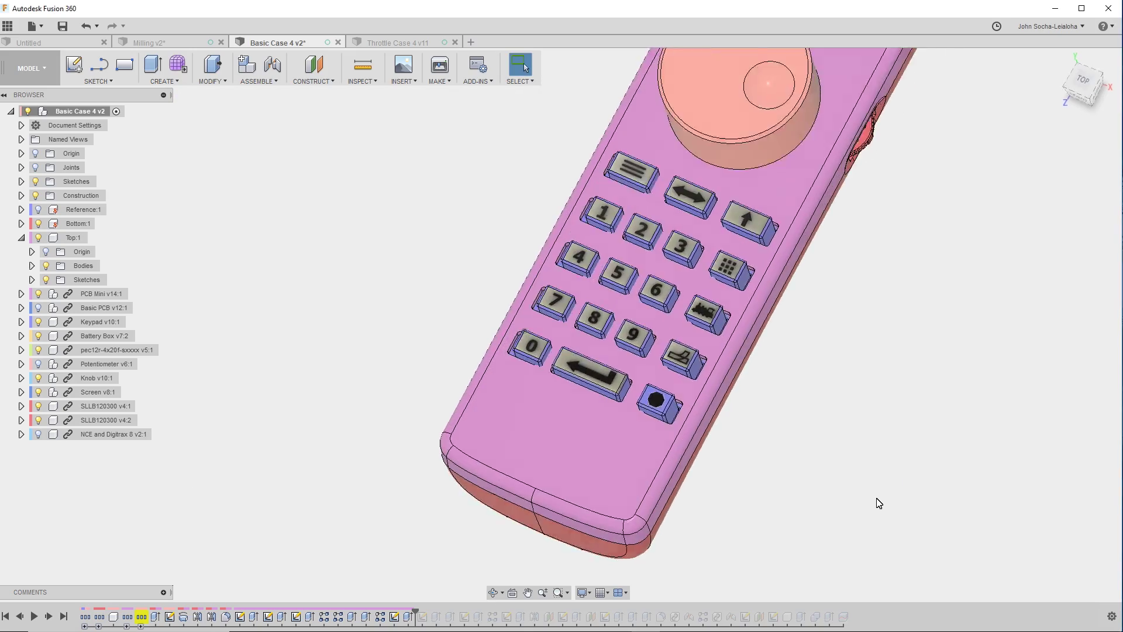
shift+middle_drag(745, 464, 485, 319)
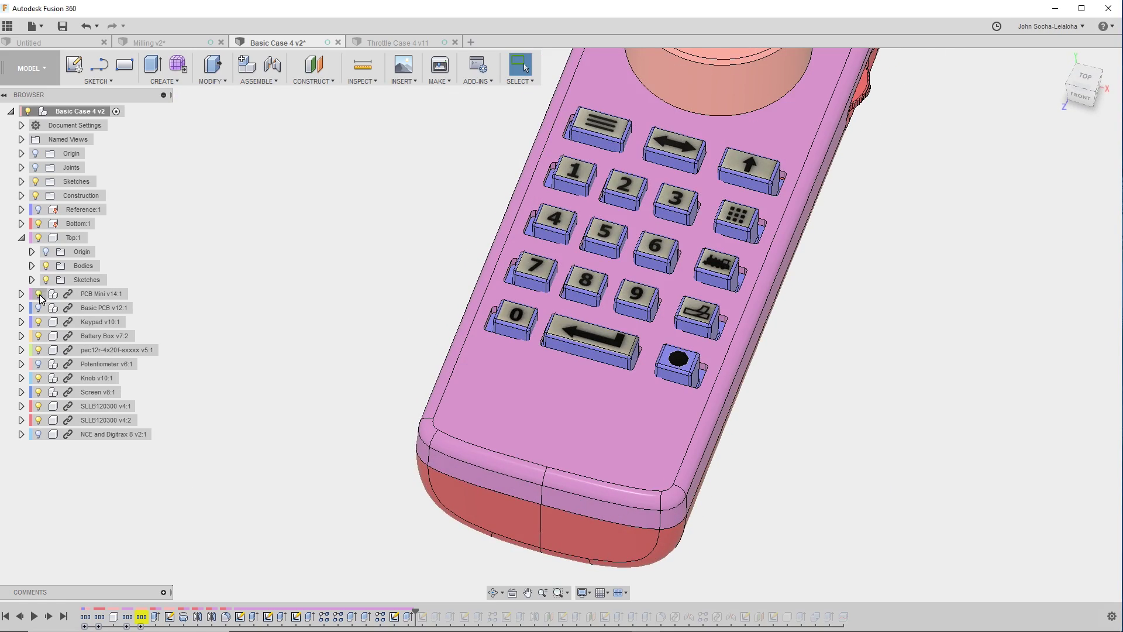
Hide Keypad v10:1, inspect the case top from above, then return home.
click(40, 322)
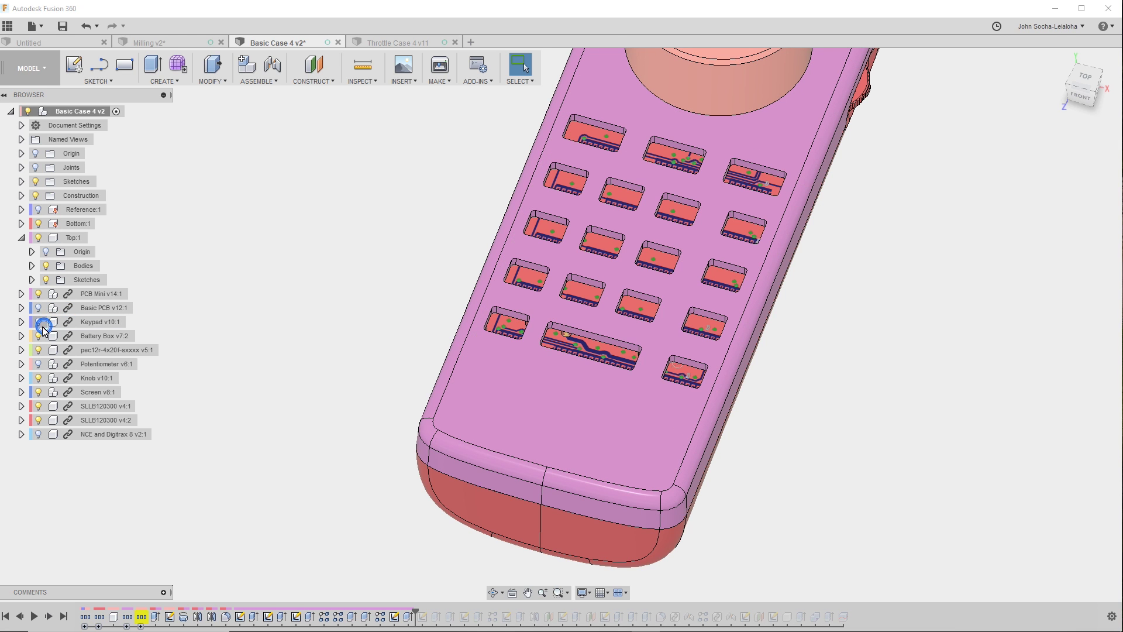
click(1089, 81)
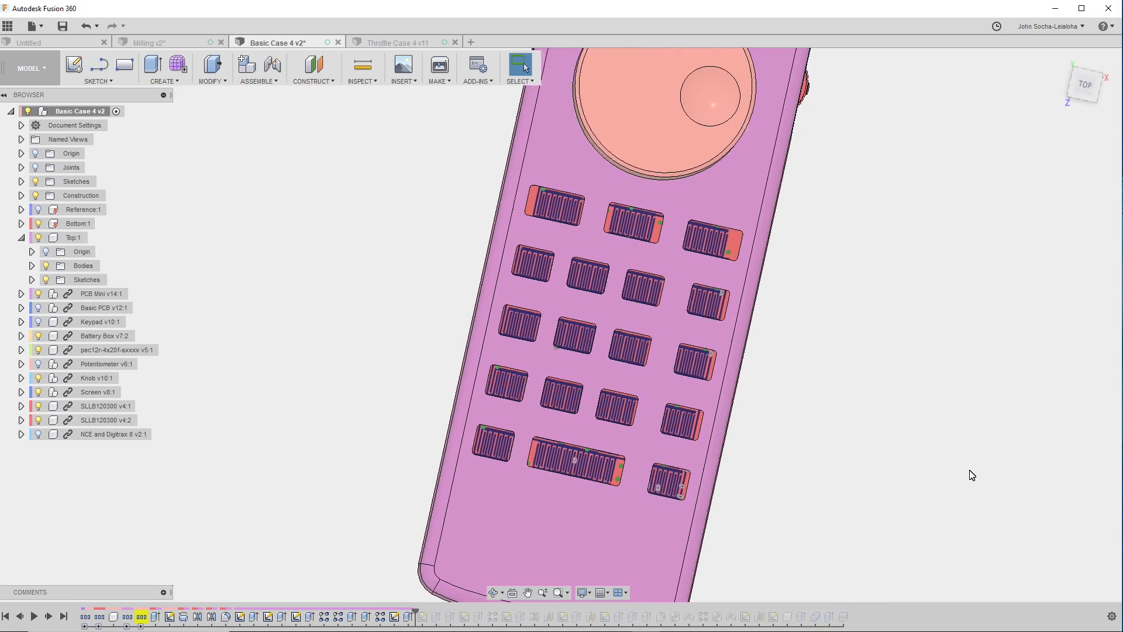
click(1083, 81)
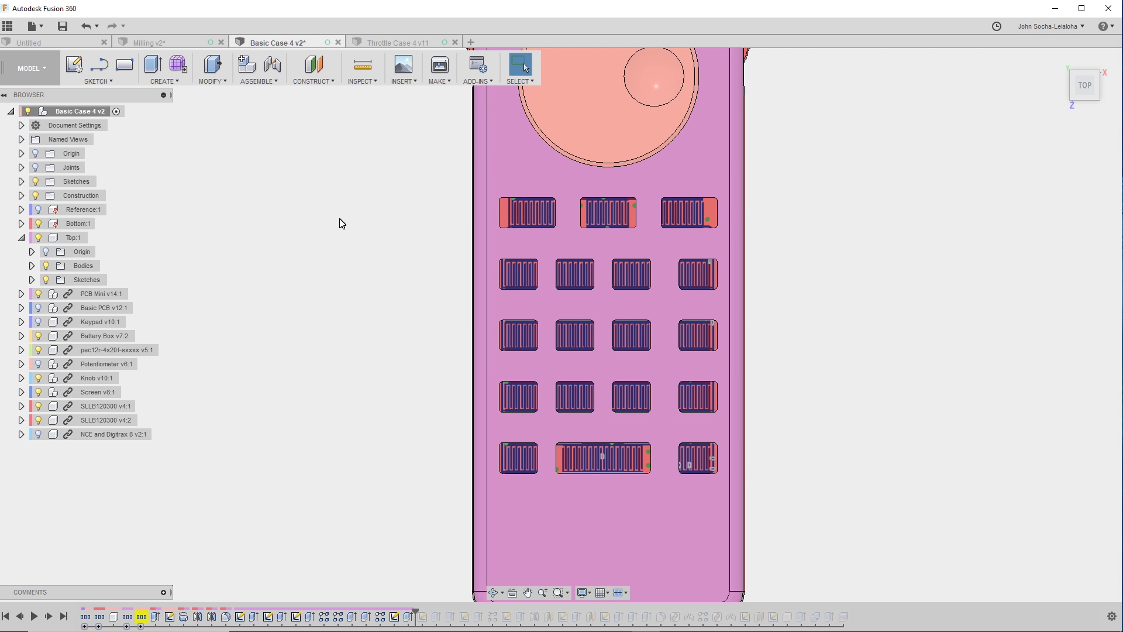
key(F6)
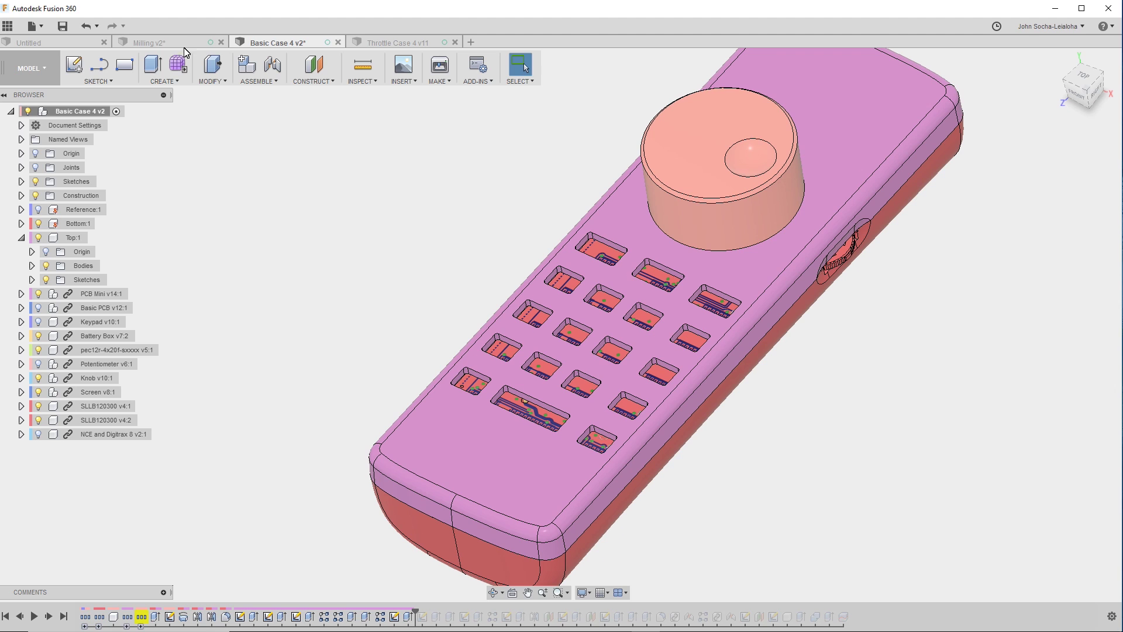
Check the MenuGapExtra parameter and close Change Parameters without changes.
click(200, 85)
click(234, 363)
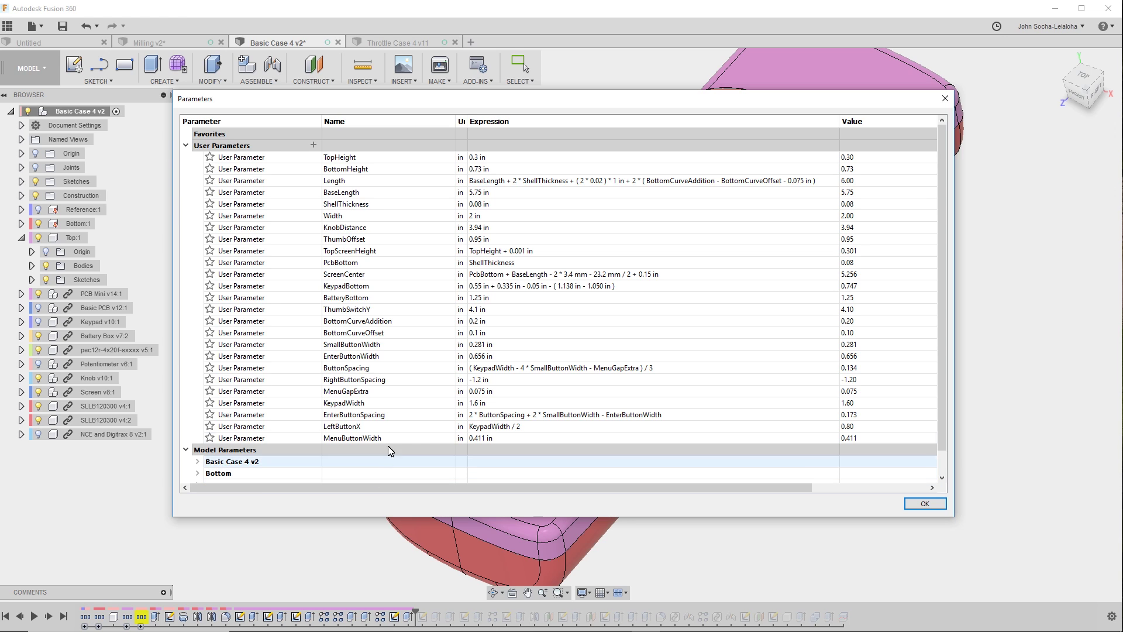
double_click(387, 393)
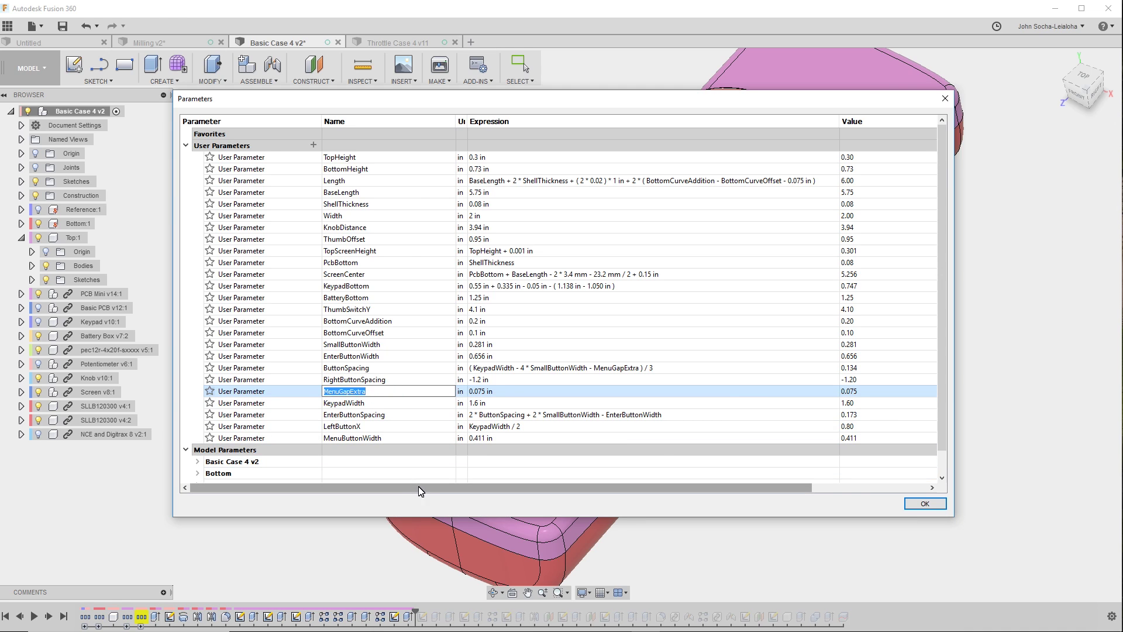
click(925, 503)
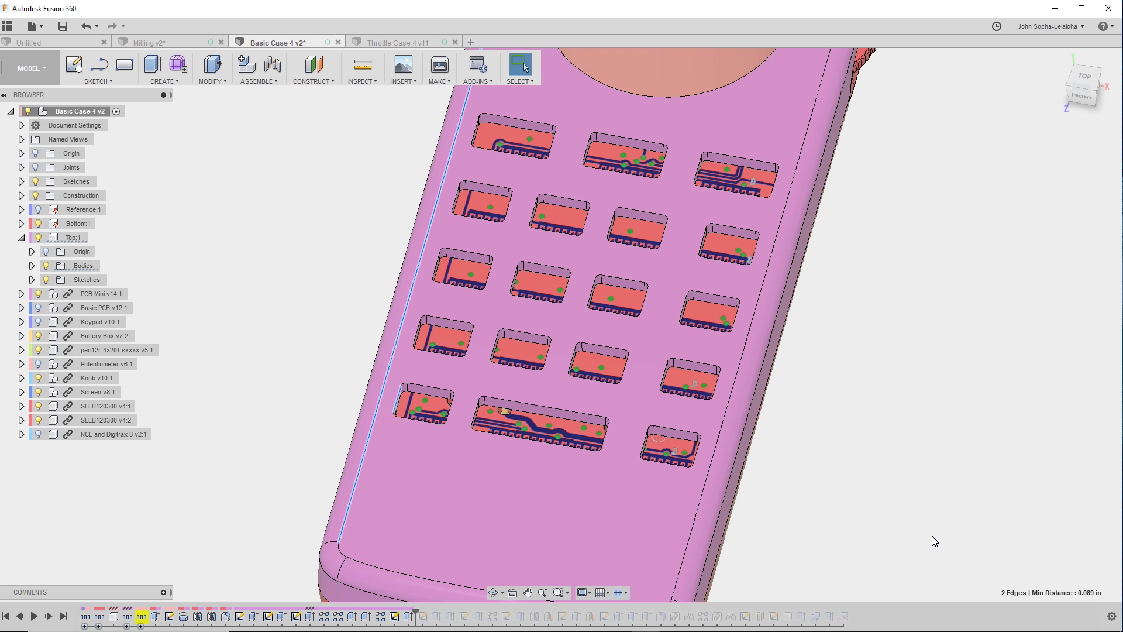
Edit the KeypadWidth expression from 1.6 in to 1.7 in and apply.
shift+middle_drag(934, 541, 391, 292)
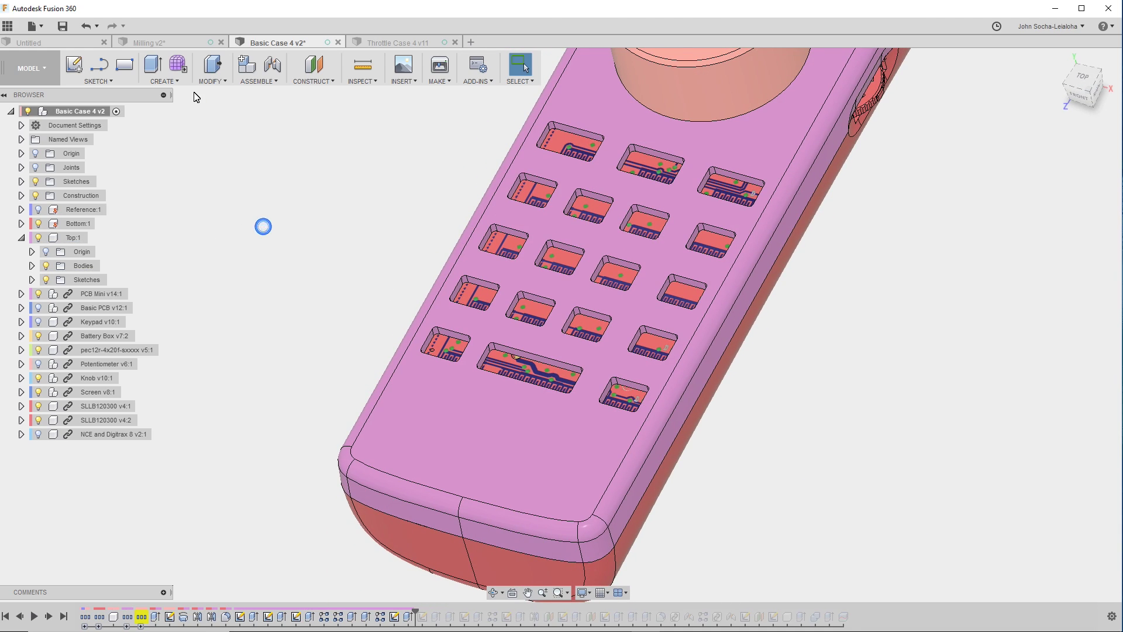
click(206, 80)
click(257, 369)
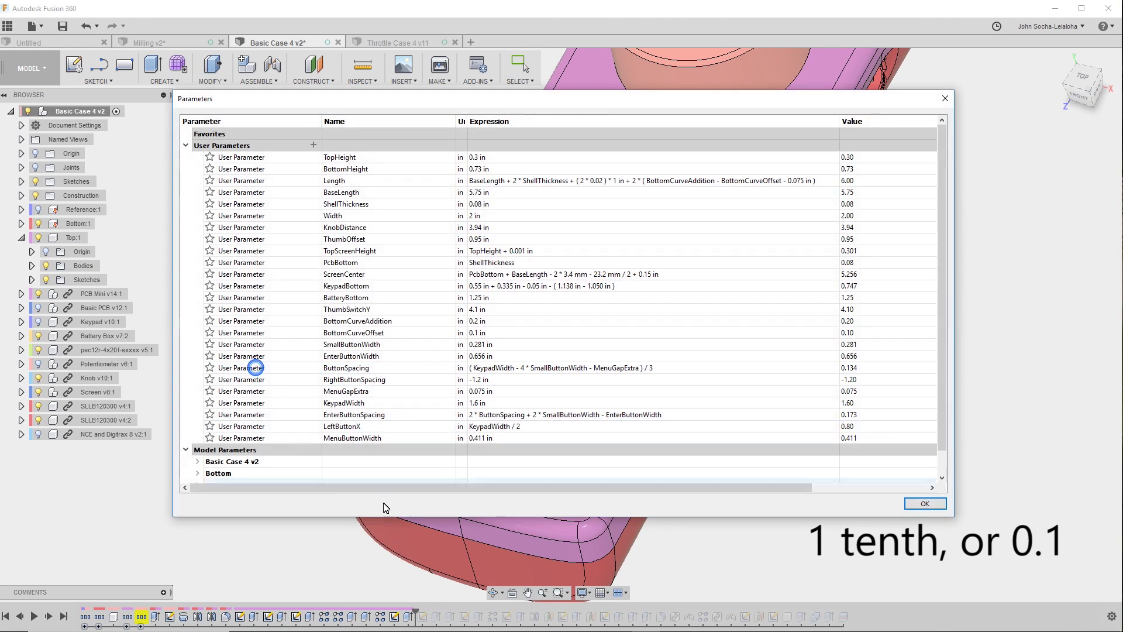
click(479, 403)
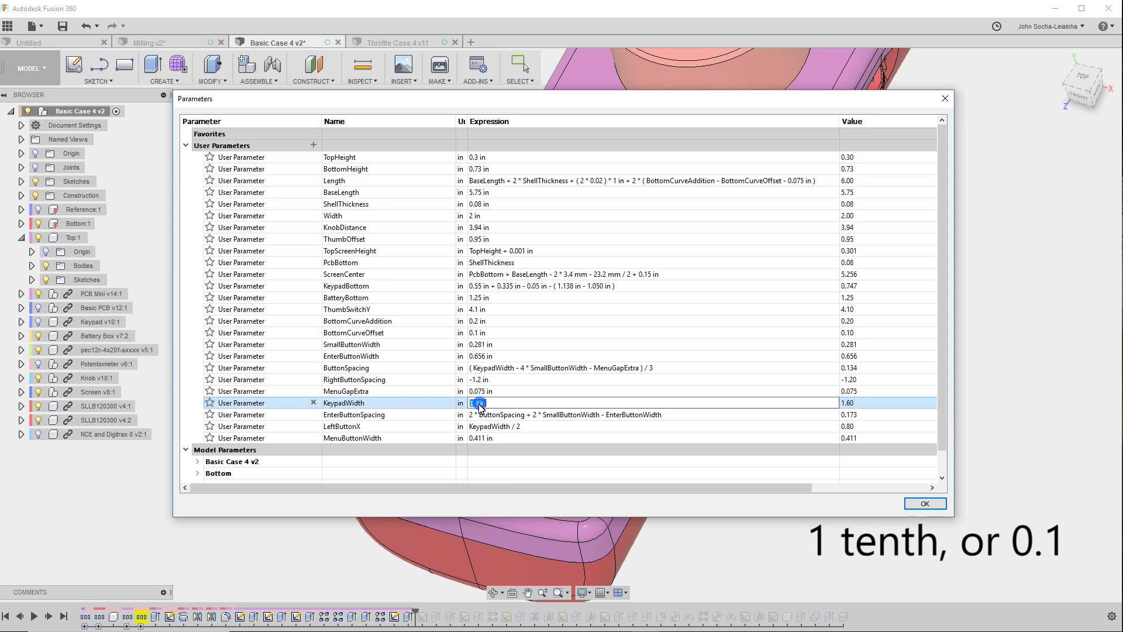
click(478, 403)
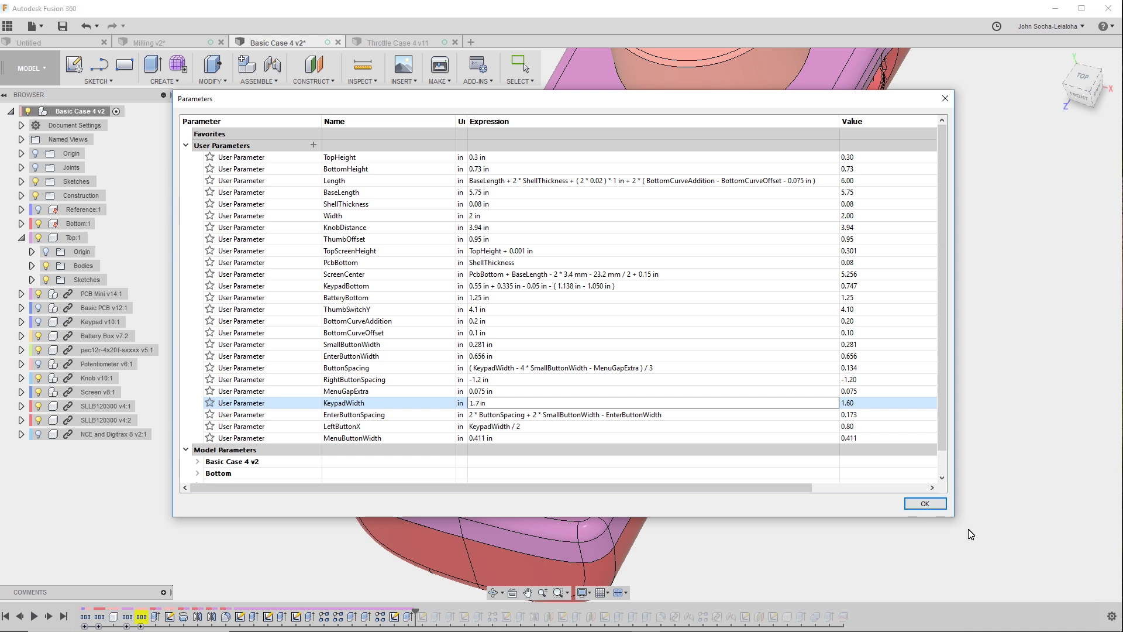
click(918, 506)
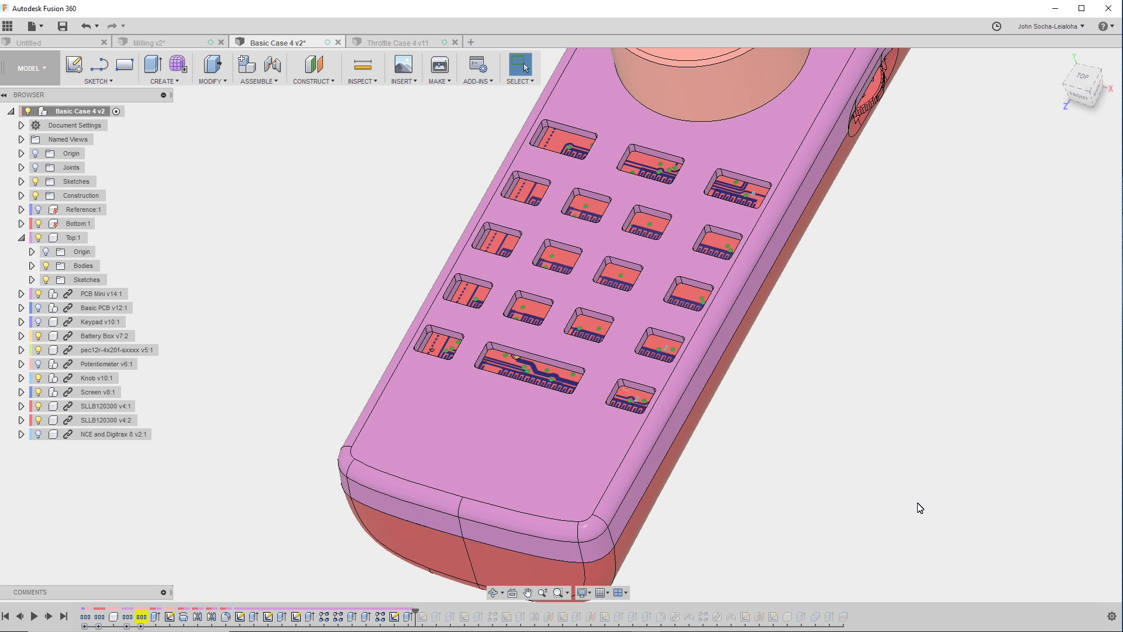
Orbit the case to check the respaced openings, ending on its bottom side.
shift+middle_drag(919, 507, 792, 436)
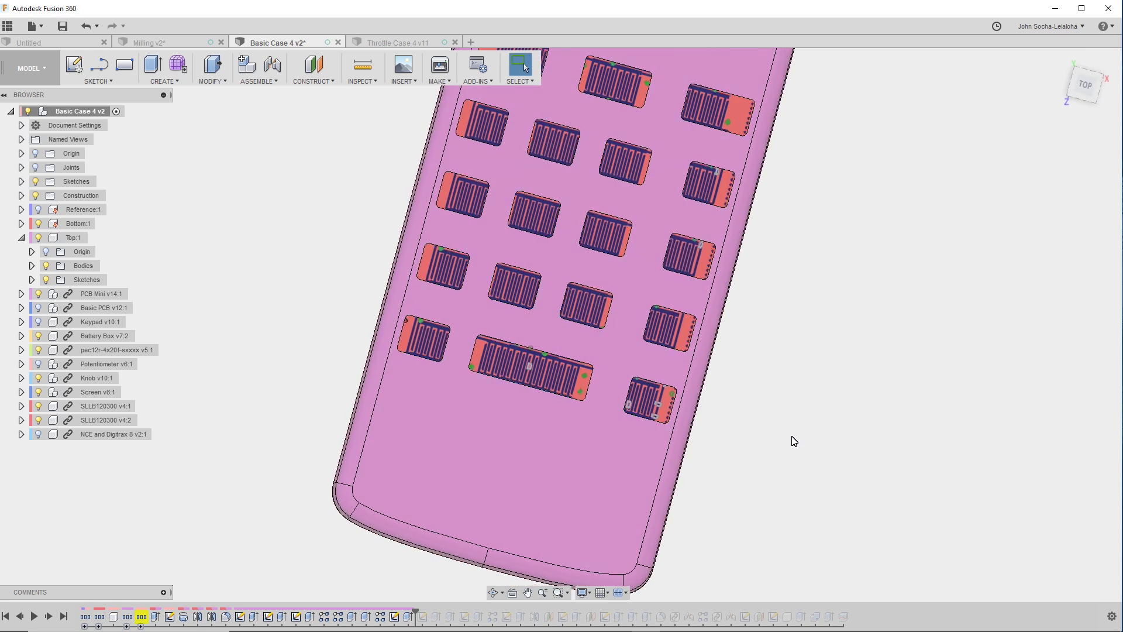
shift+middle_drag(792, 440, 1035, 88)
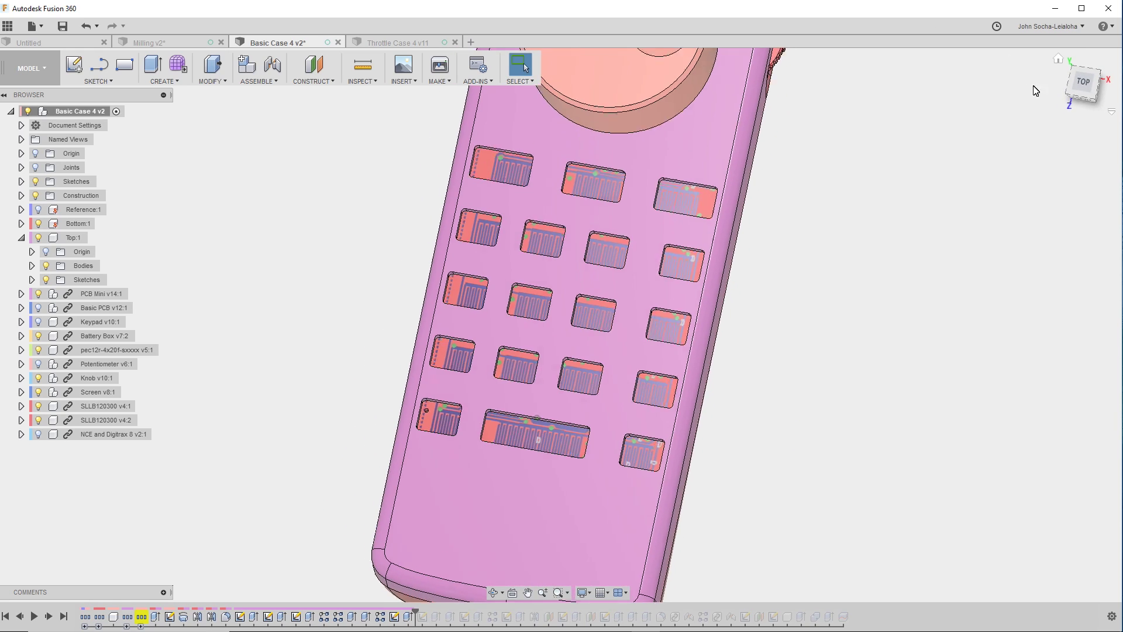
click(1082, 89)
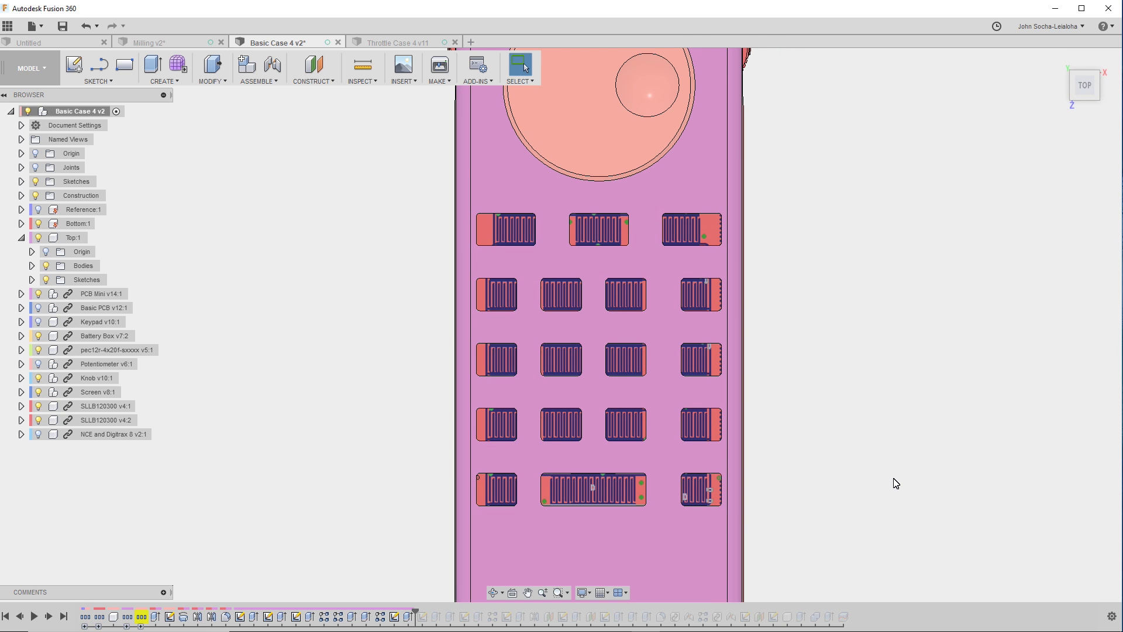
key(F6)
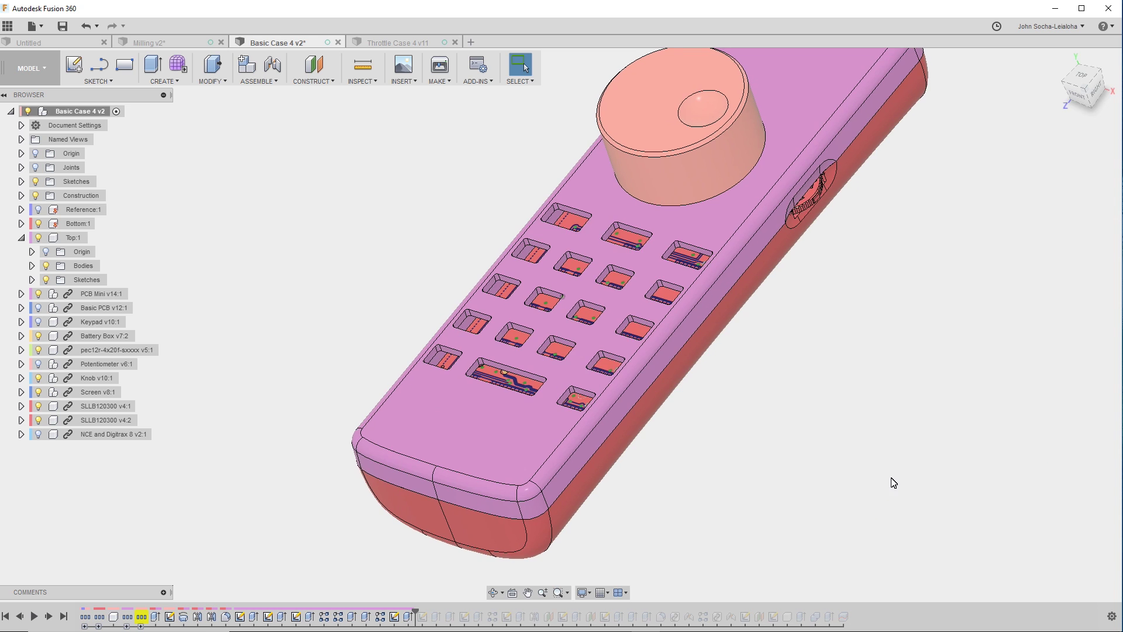
shift+middle_drag(817, 516, 699, 525)
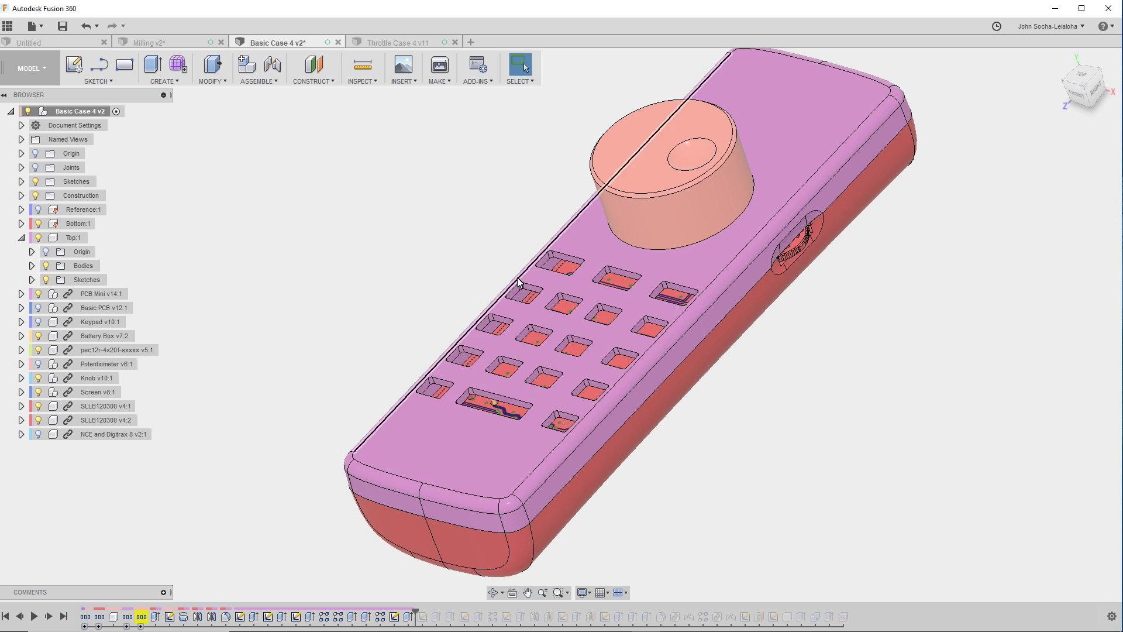
scroll(804, 429, up, 3)
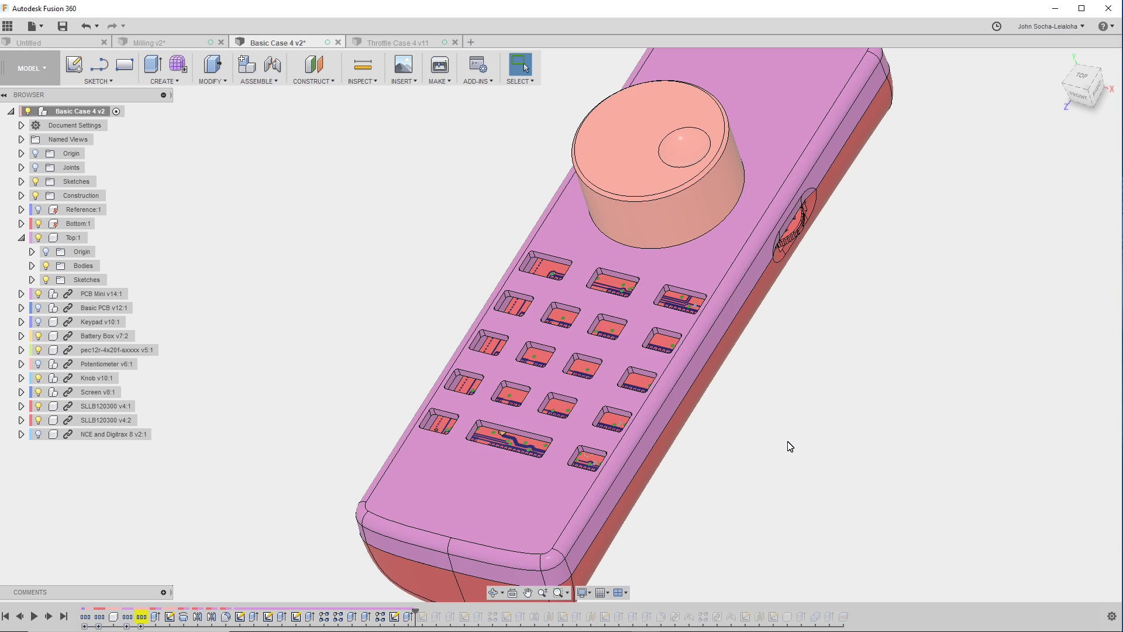
shift+middle_drag(789, 446, 372, 377)
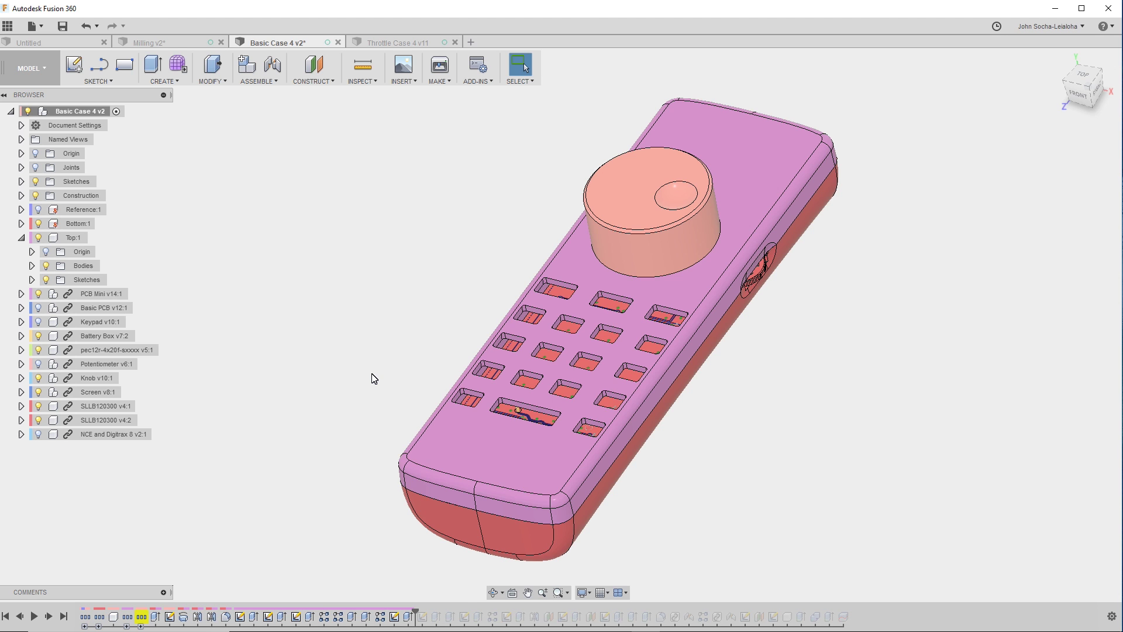
shift+middle_drag(373, 378, 496, 420)
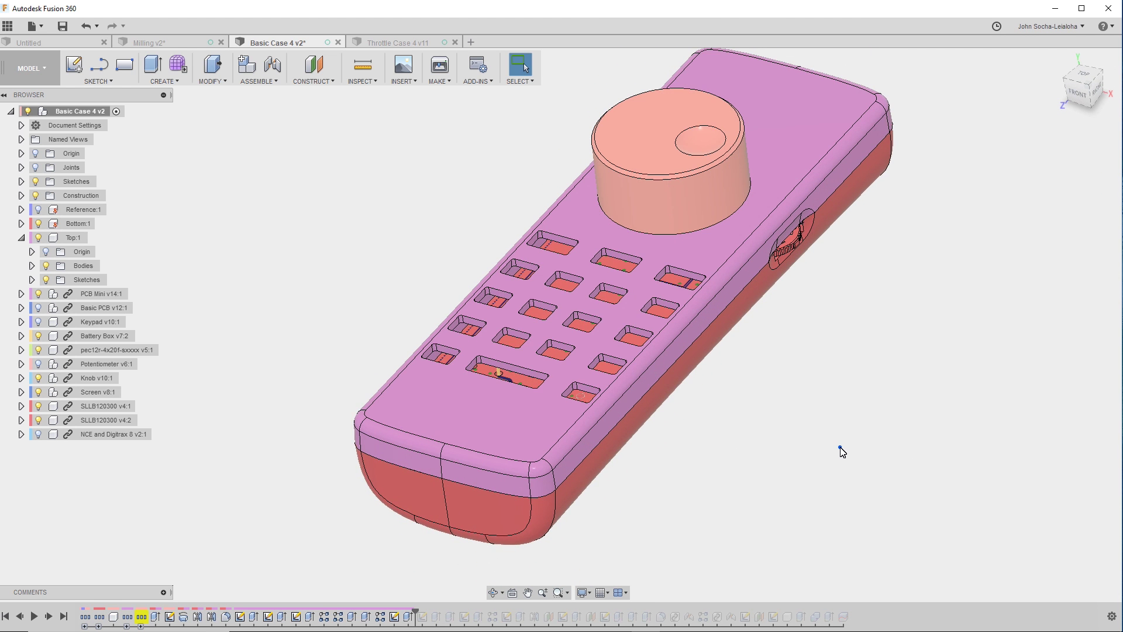
shift+middle_drag(840, 449, 144, 481)
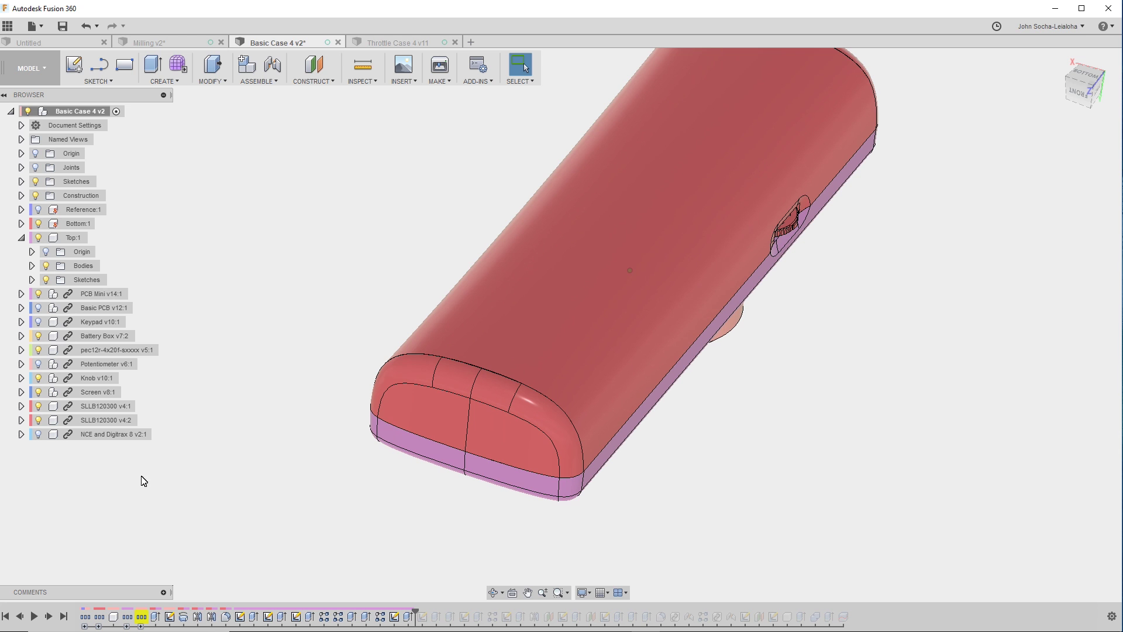
Roll the timeline to the latest feature and inspect the case's bottom faces.
click(63, 616)
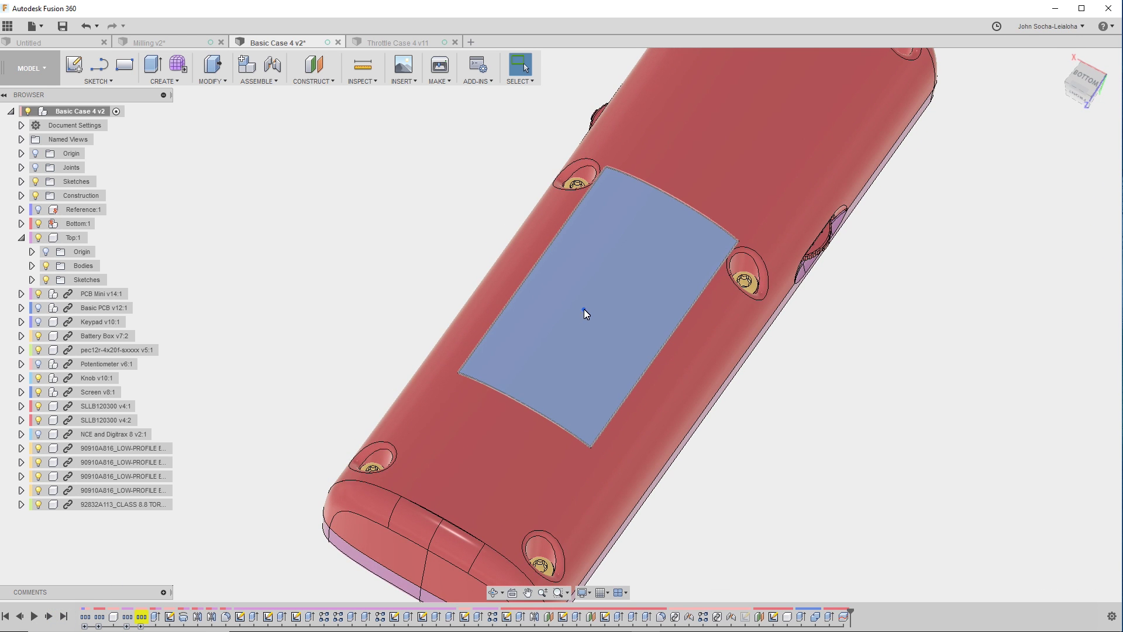
click(584, 309)
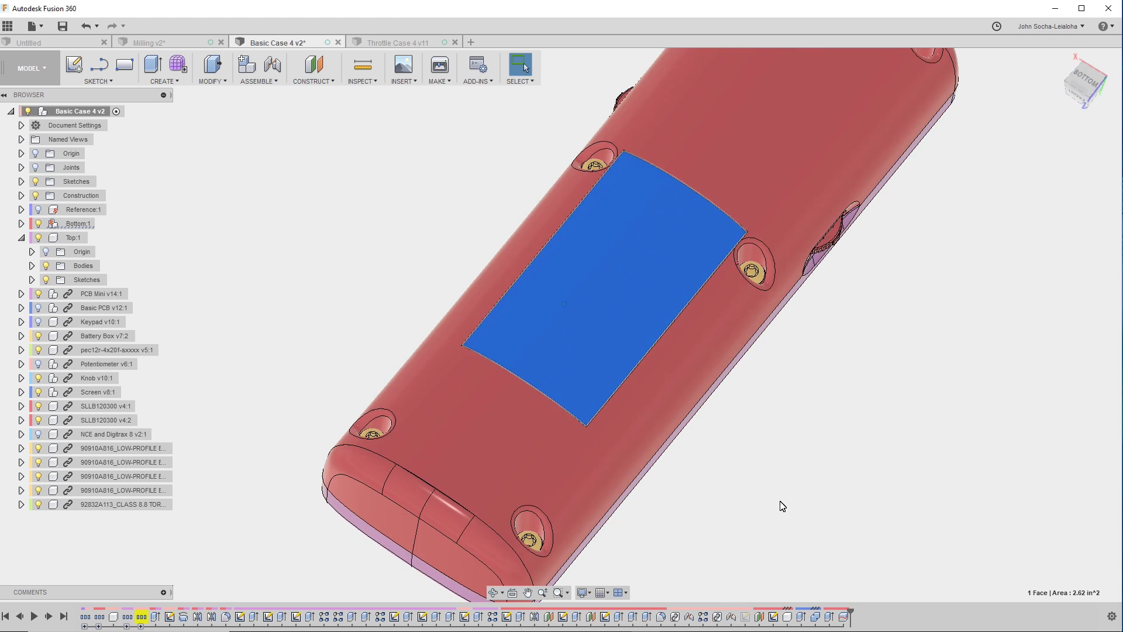
click(777, 507)
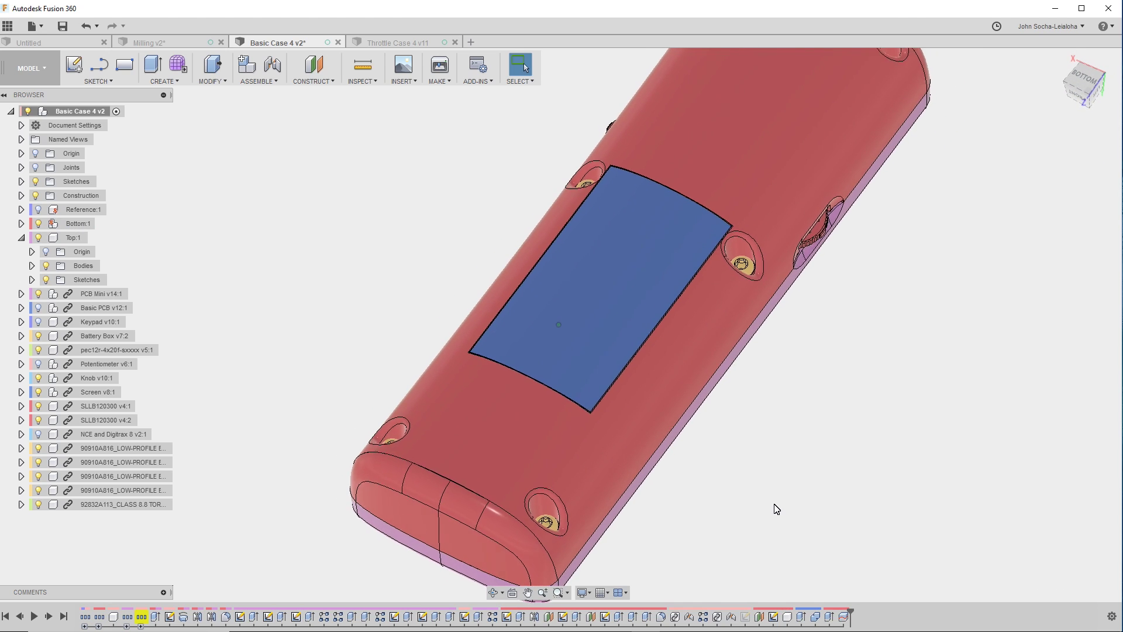
shift+middle_drag(760, 507, 359, 376)
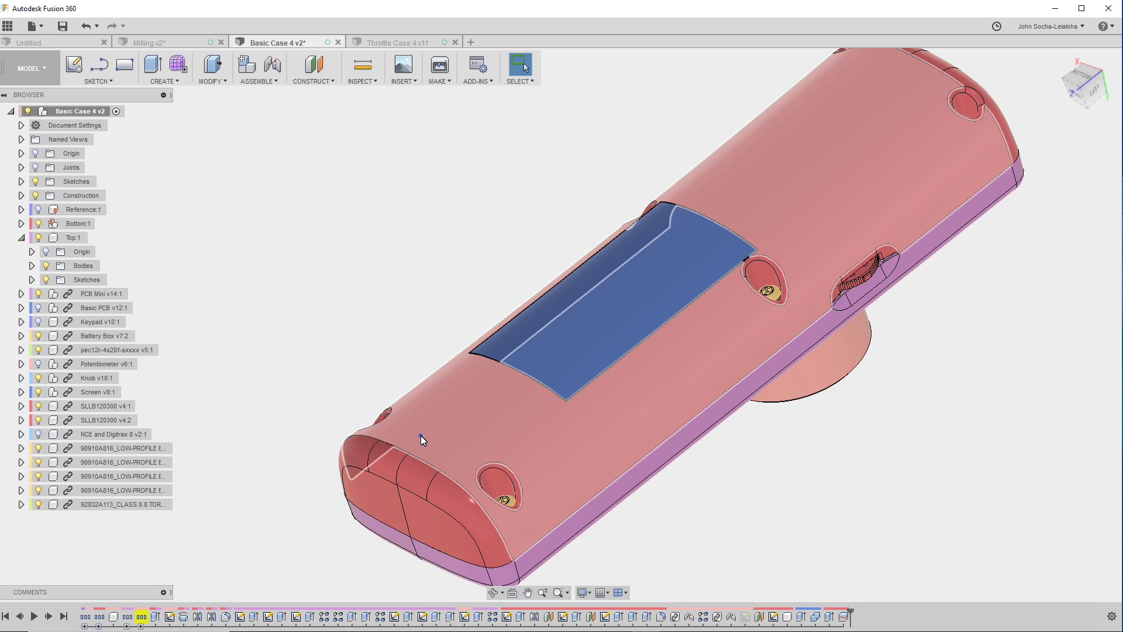
click(420, 435)
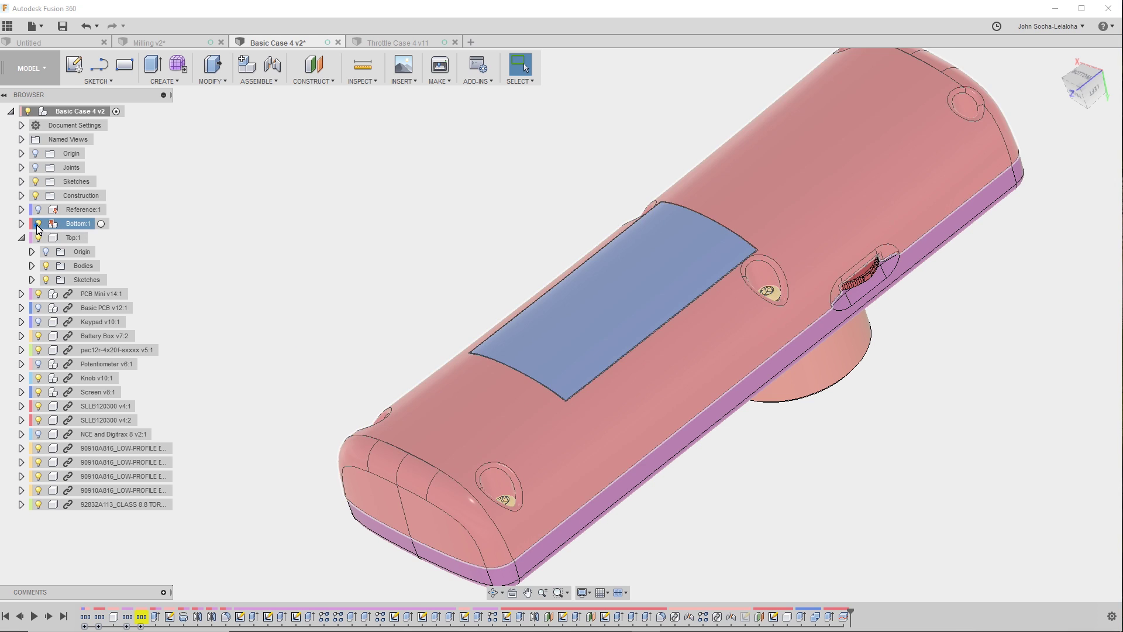
click(37, 224)
shift+middle_drag(254, 232, 114, 232)
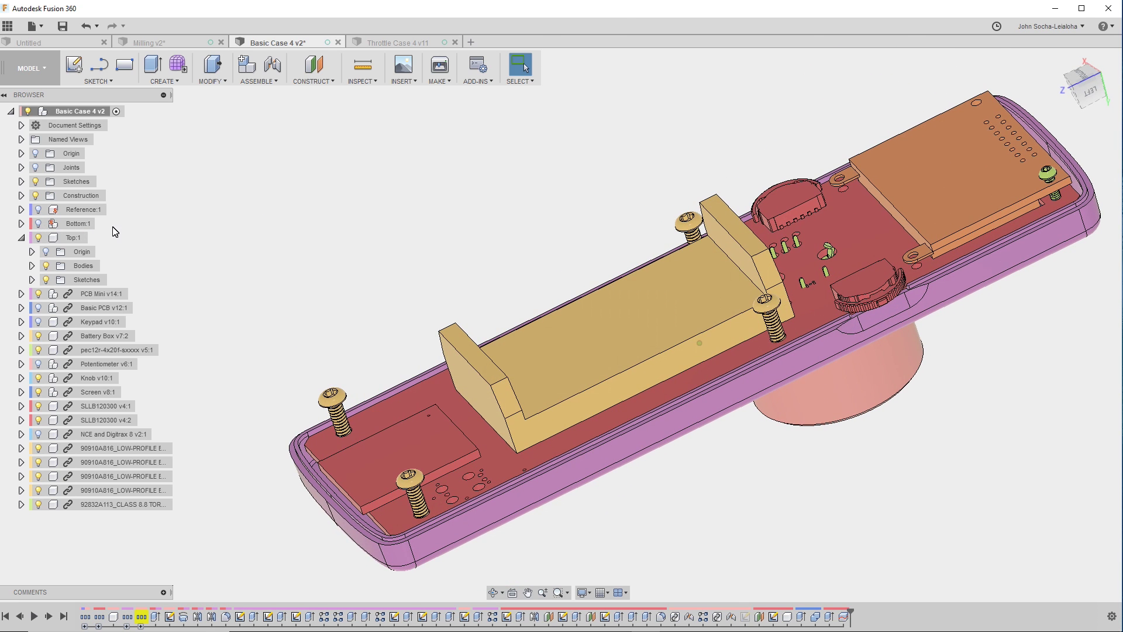
click(38, 224)
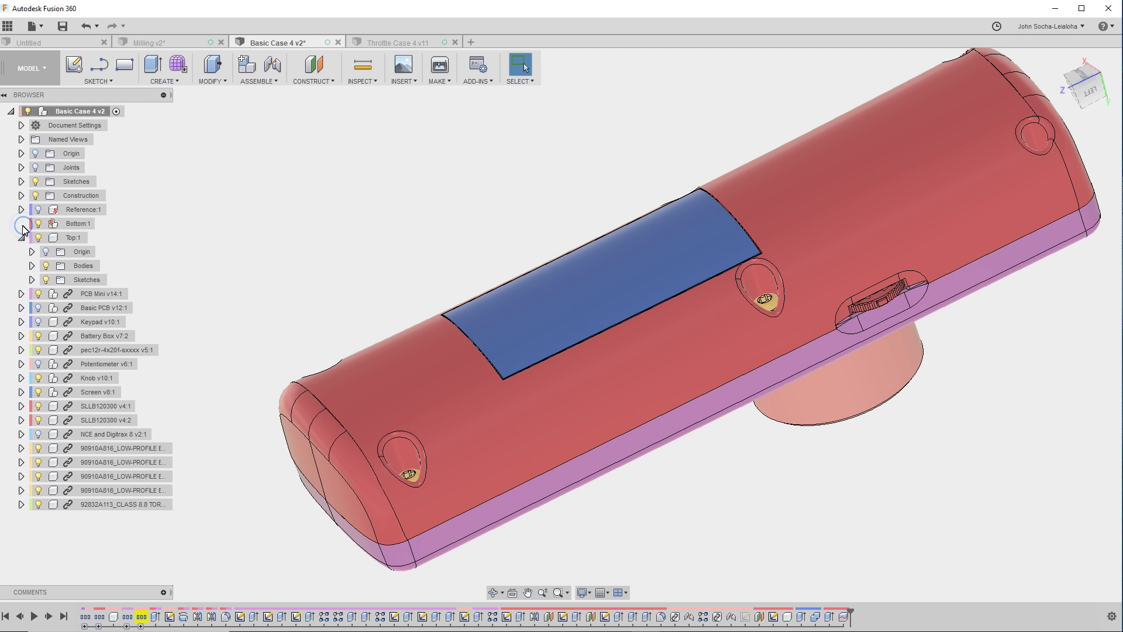
Expand Bottom:1 > Bodies and hide Body6 to reveal the battery door.
click(21, 223)
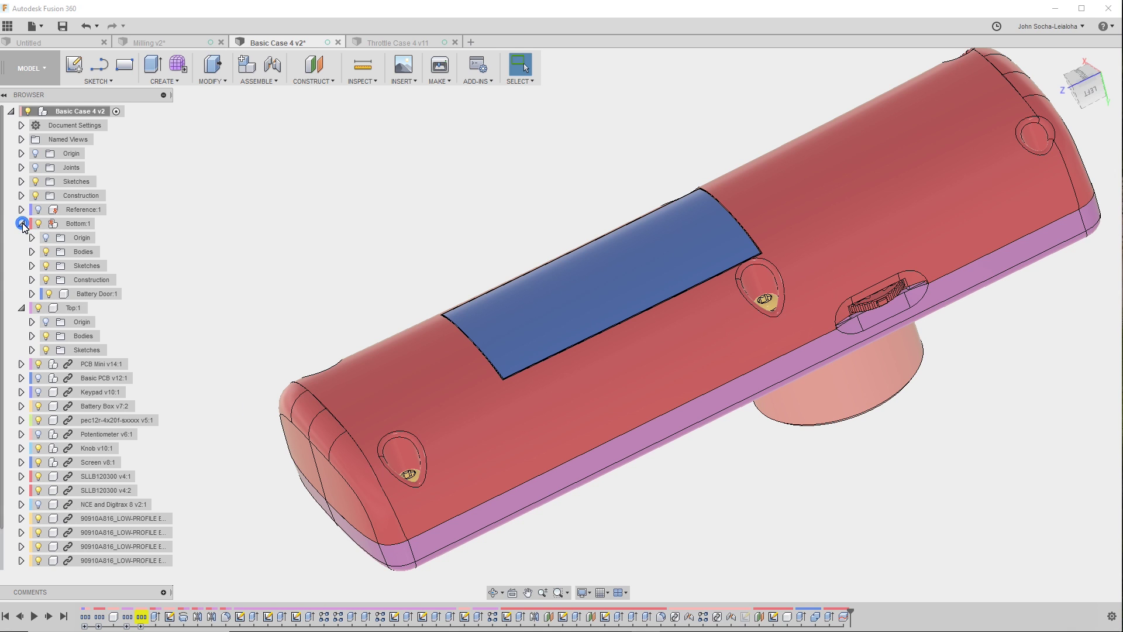
click(32, 252)
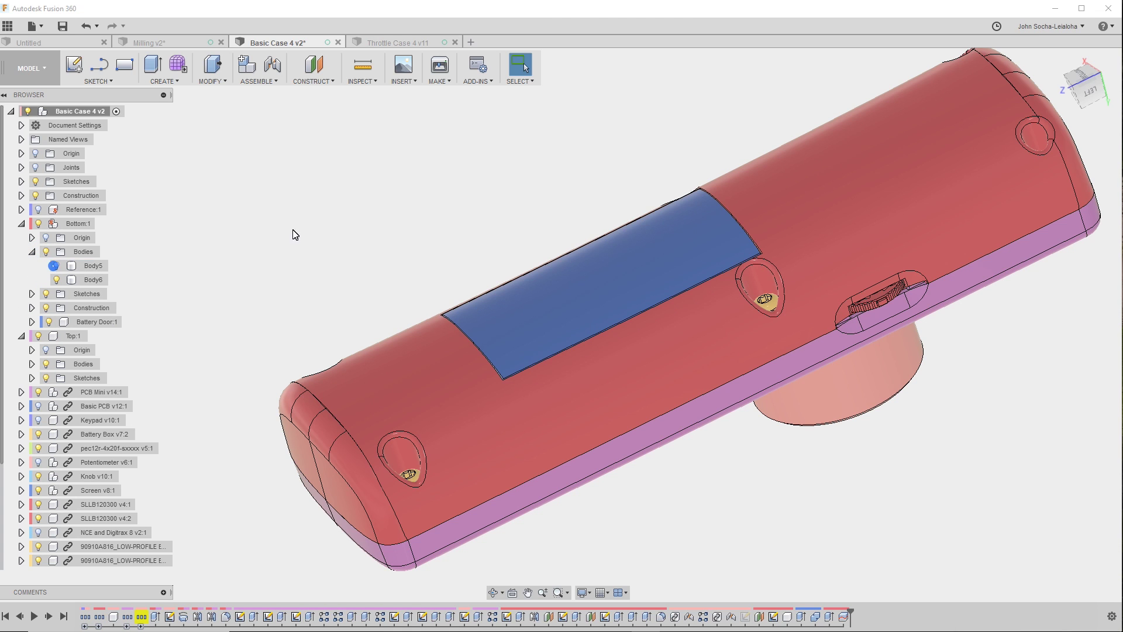
click(58, 269)
click(56, 266)
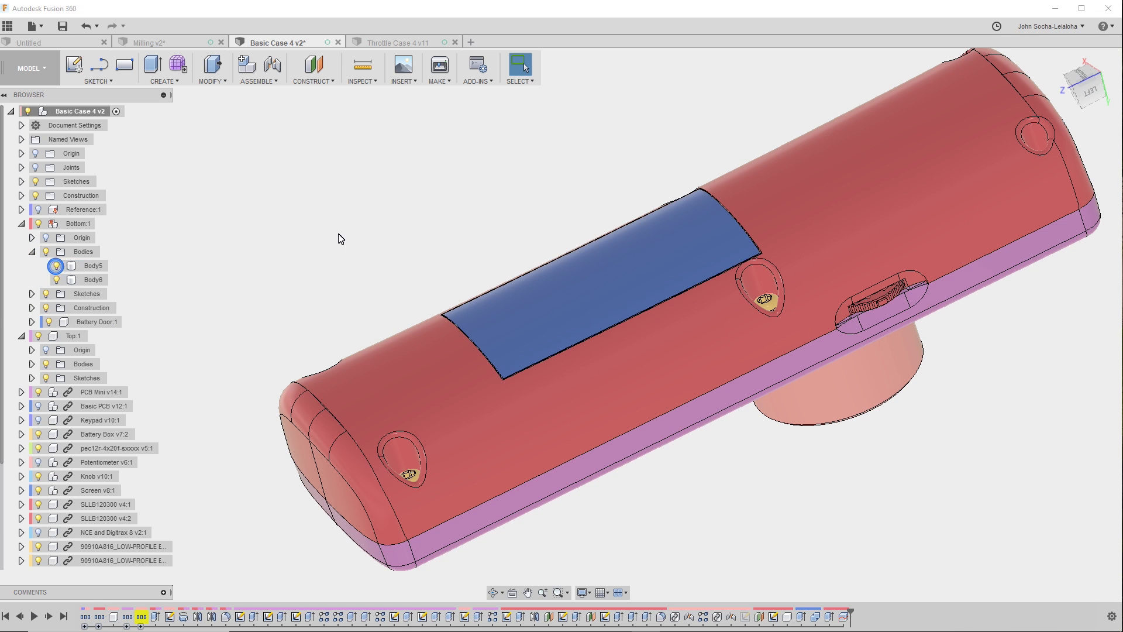
click(56, 279)
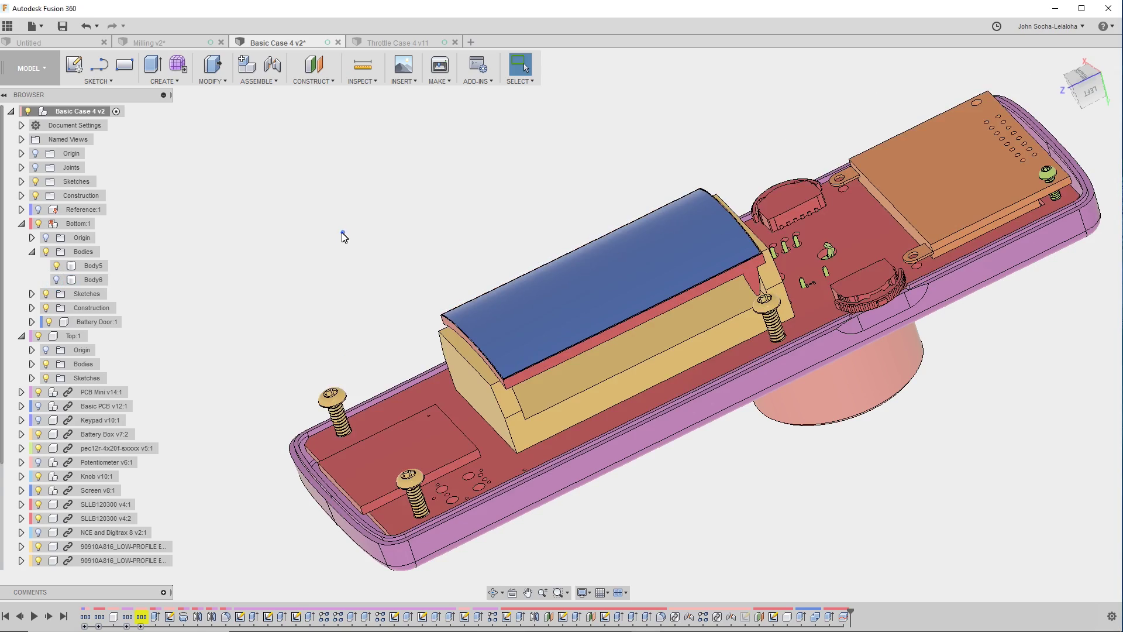
scroll(335, 240, up, 2)
shift+middle_drag(335, 241, 611, 310)
scroll(681, 192, up, 3)
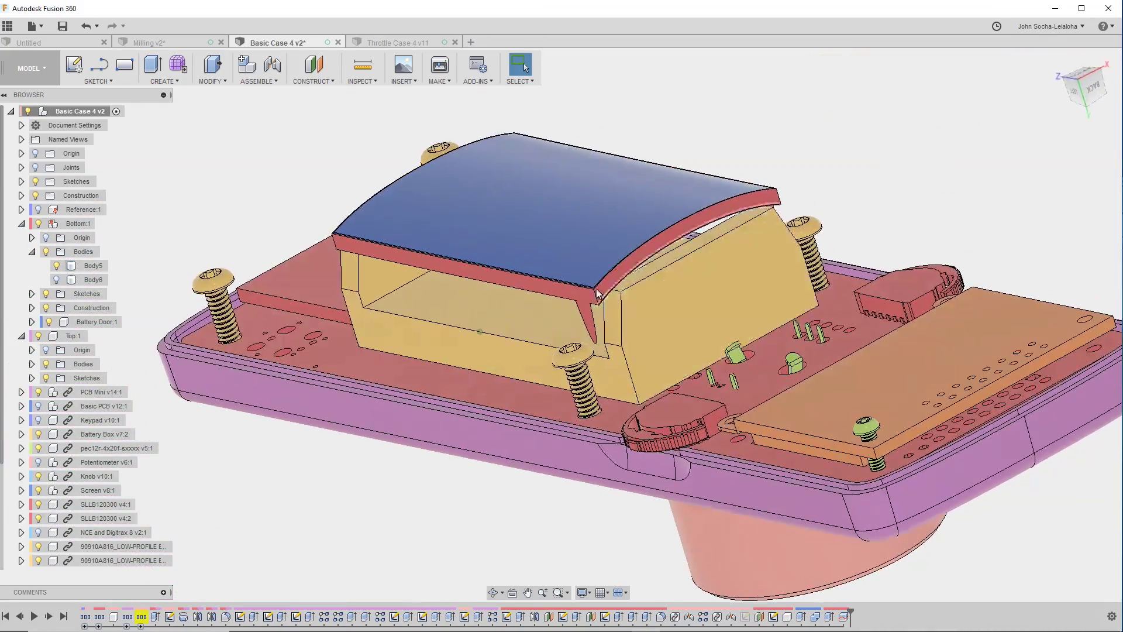
scroll(609, 290, down, 1)
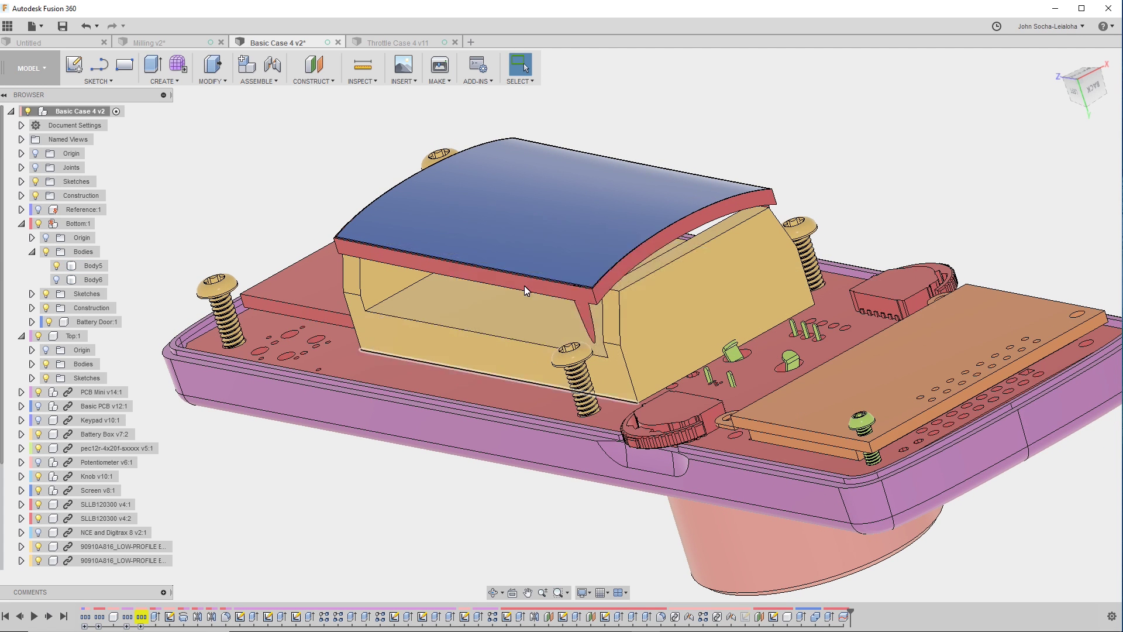
click(510, 246)
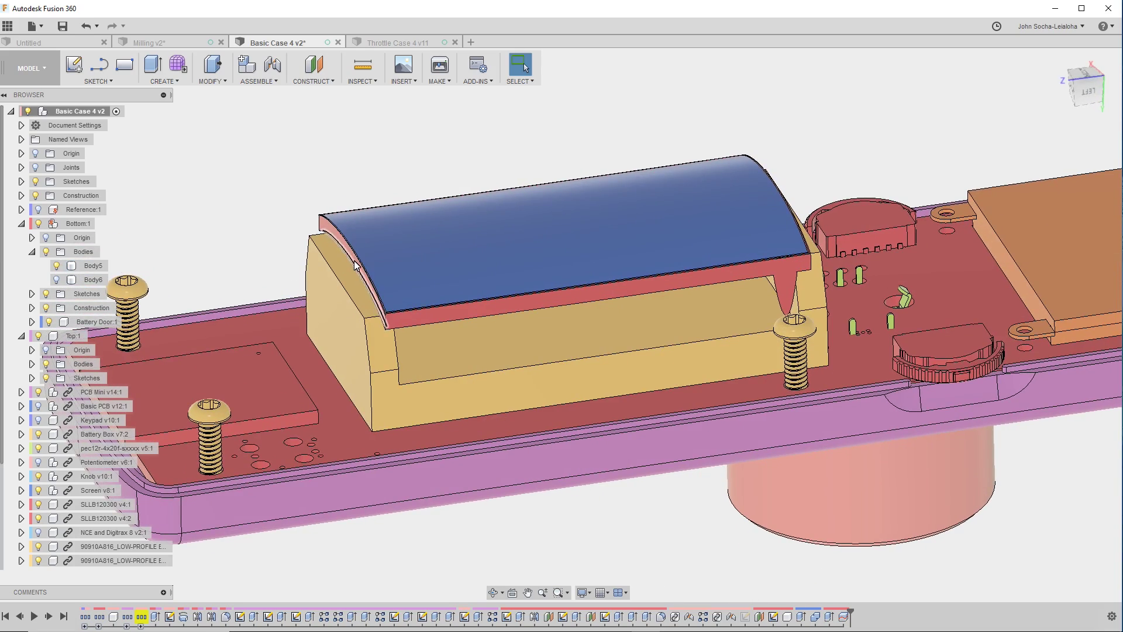
shift+middle_drag(354, 260, 696, 220)
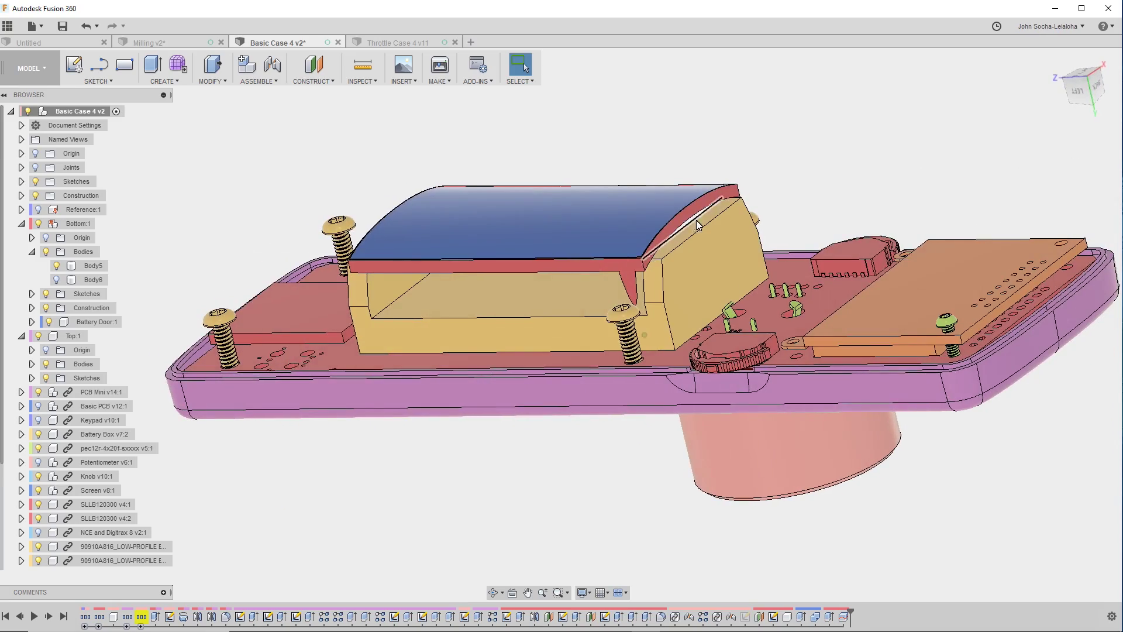
shift+middle_drag(405, 268, 498, 307)
scroll(737, 519, up, 2)
scroll(585, 491, up, 3)
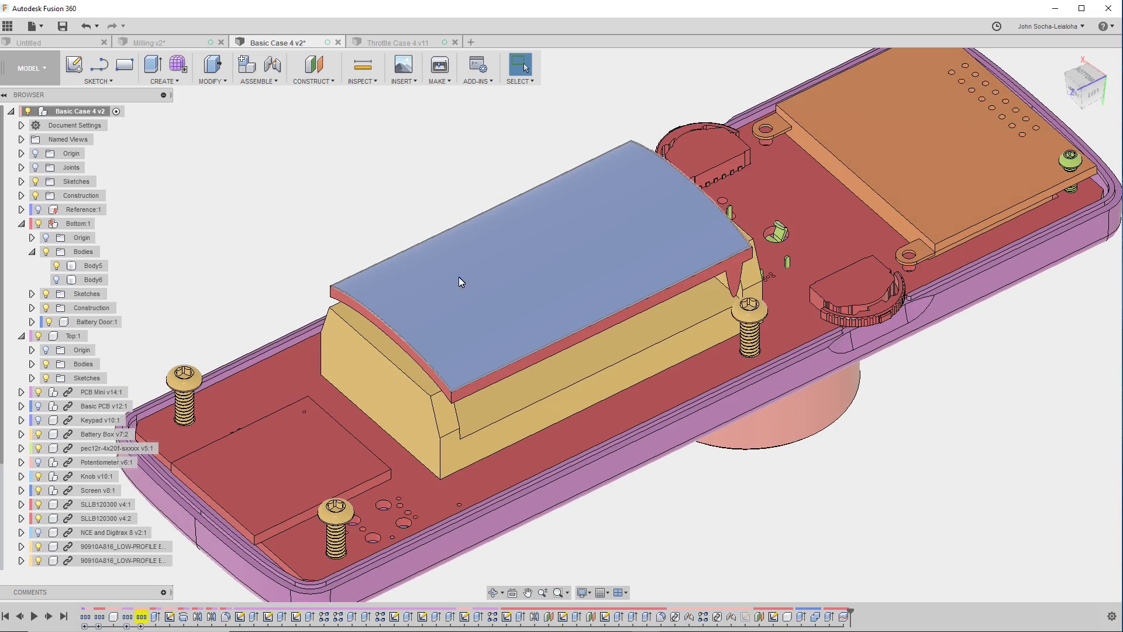
scroll(786, 525, down, 2)
shift+middle_drag(784, 524, 775, 522)
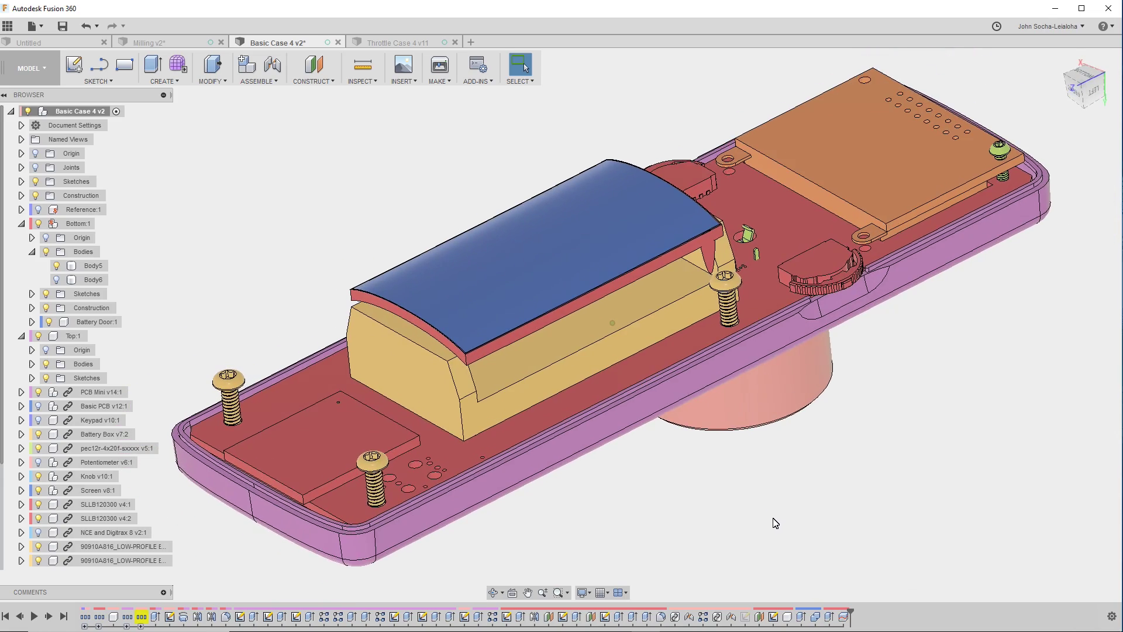
scroll(775, 522, down, 2)
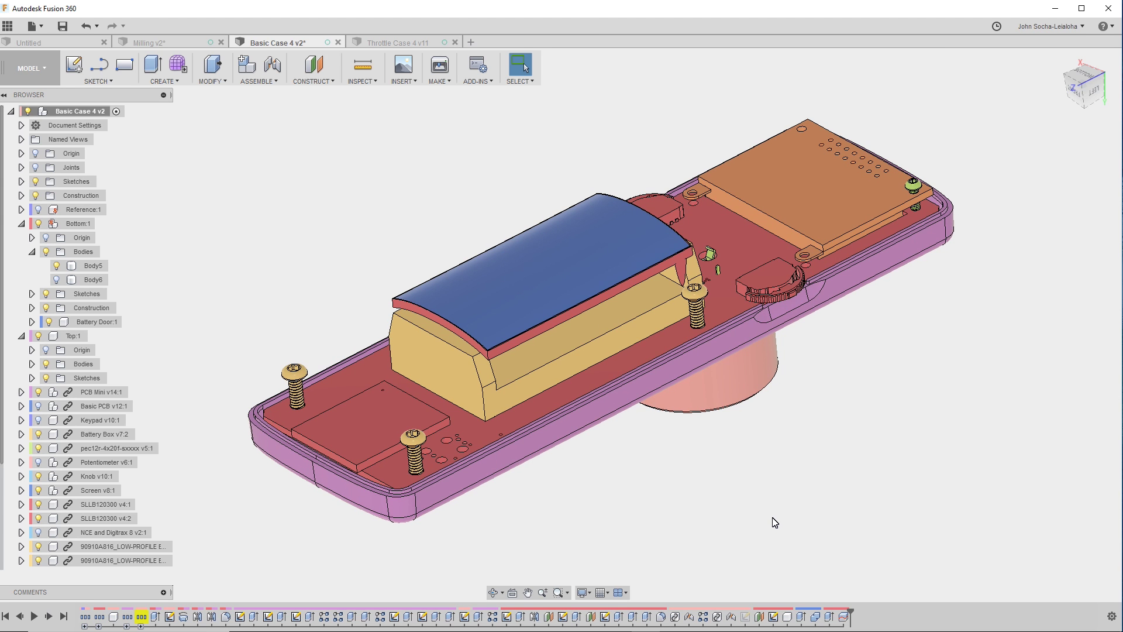
Orbit around the case, then return to the home iso view of its top.
shift+middle_drag(775, 522, 774, 521)
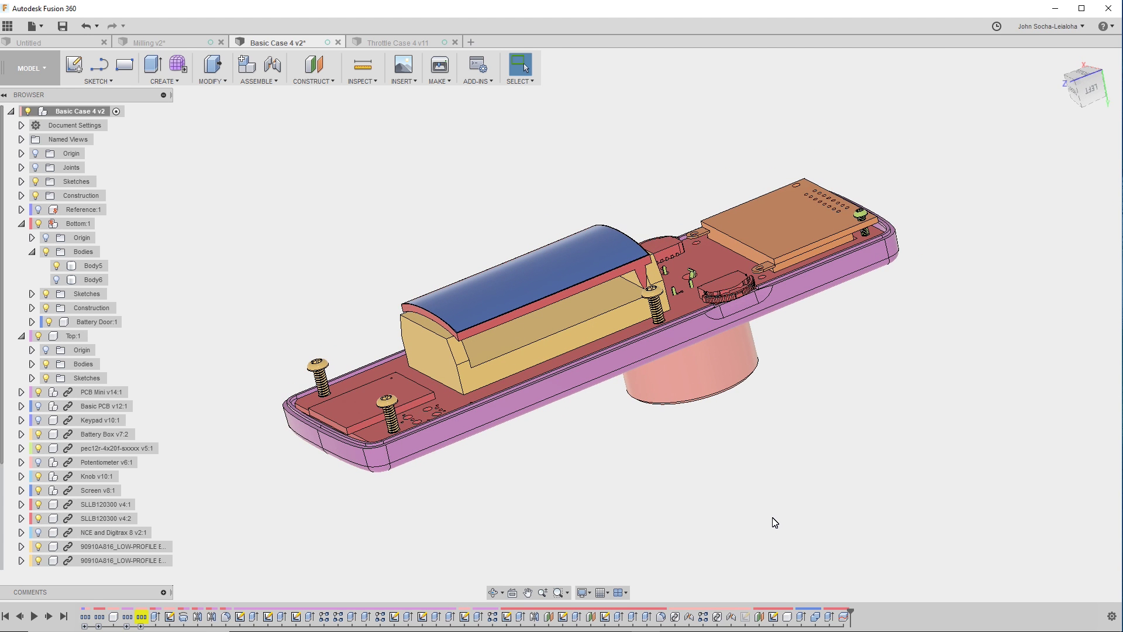
scroll(774, 521, up, 3)
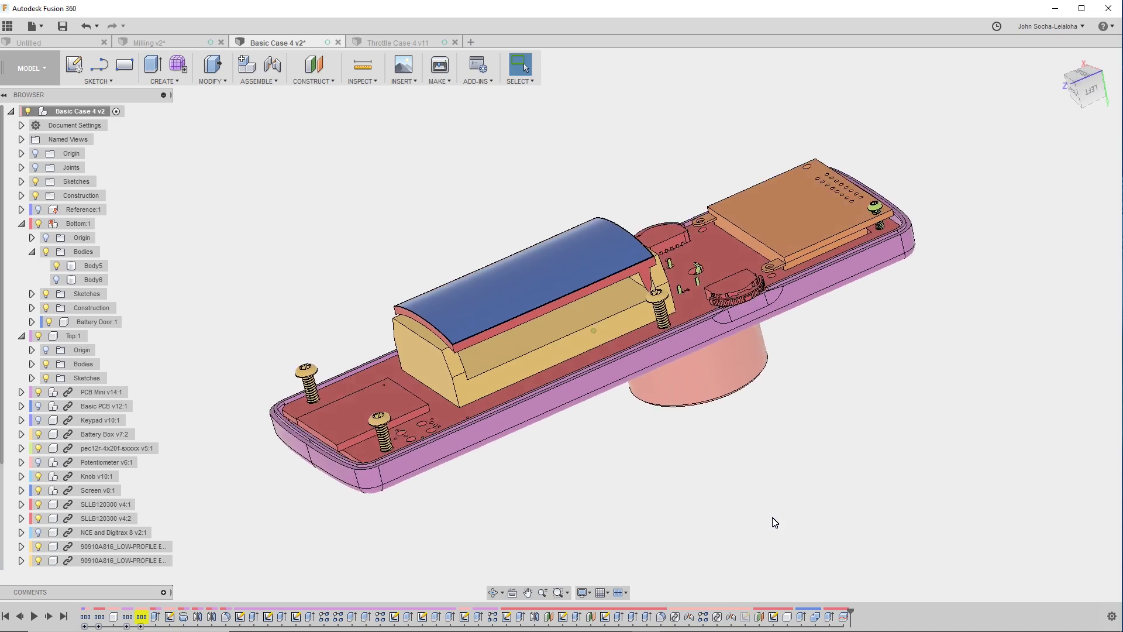
shift+middle_drag(774, 522, 774, 522)
key(F6)
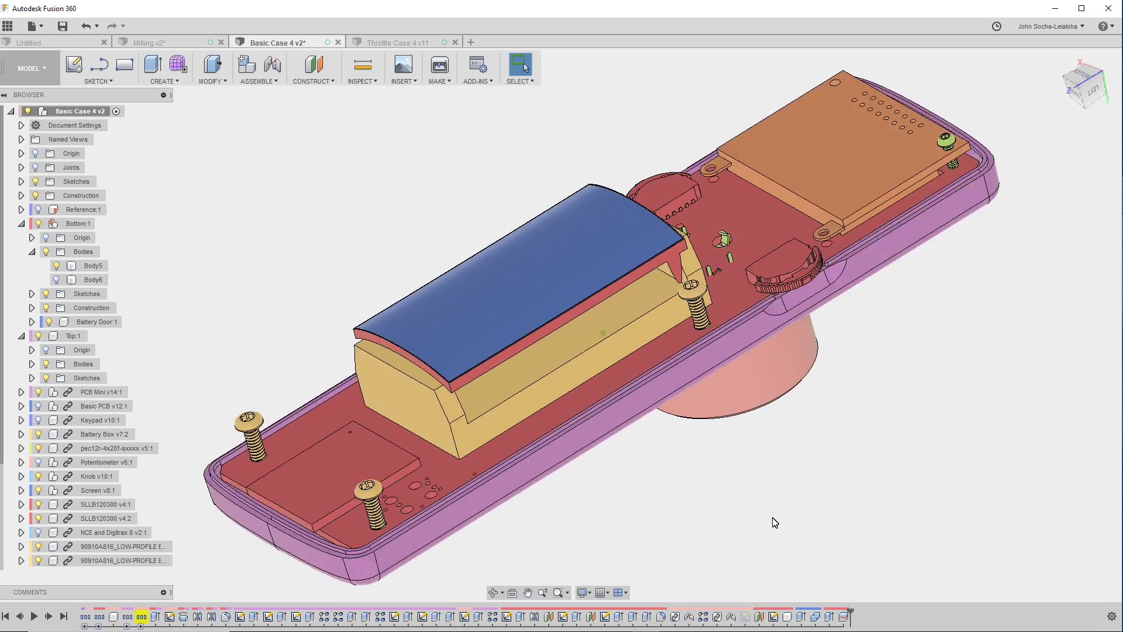
shift+middle_drag(775, 522, 774, 523)
key(F6)
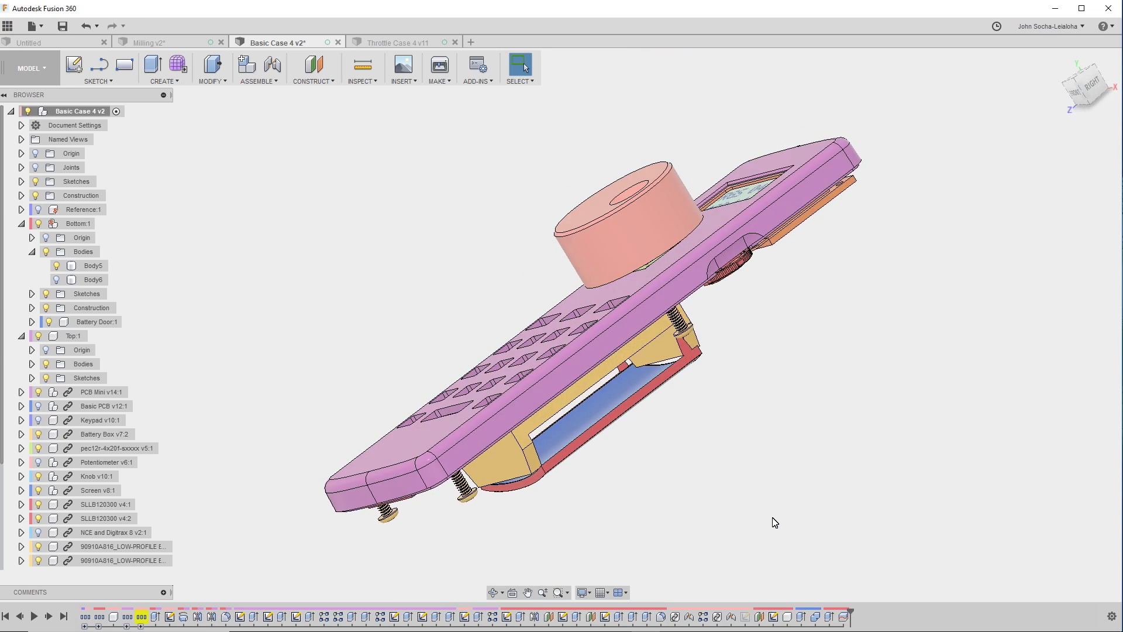